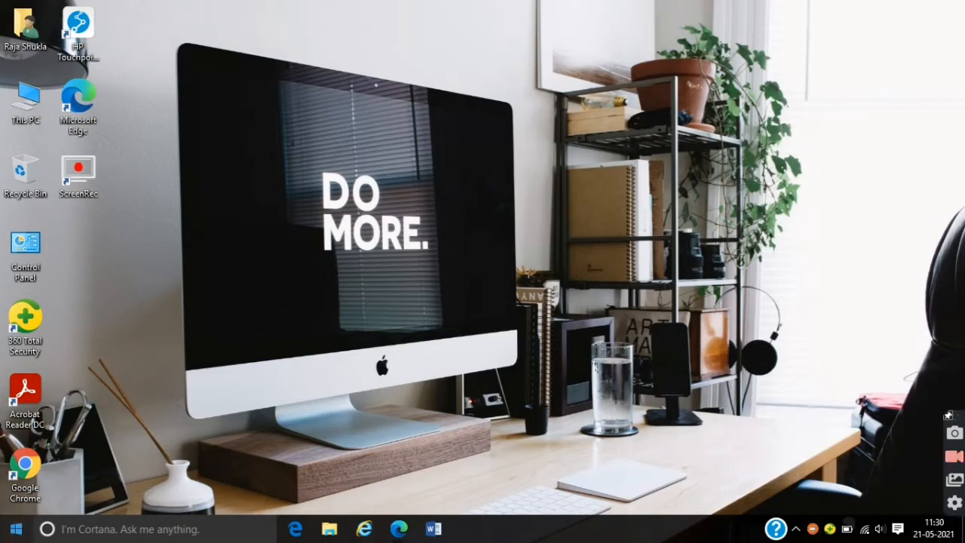
Launch Word 2016 from the installed apps, dismiss the Office activation offer, and create a blank document.
left_click(15, 529)
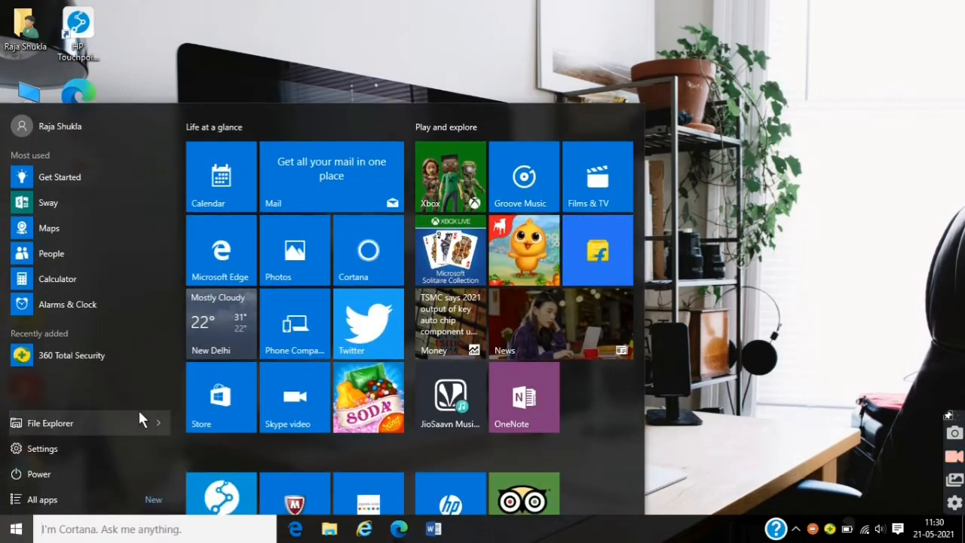
left_click(30, 500)
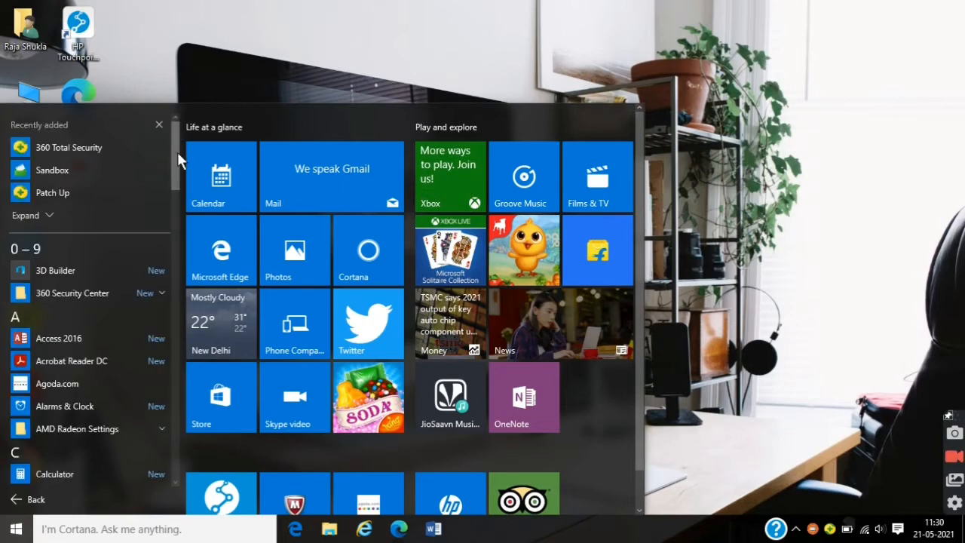
left_click_drag(177, 142, 173, 446)
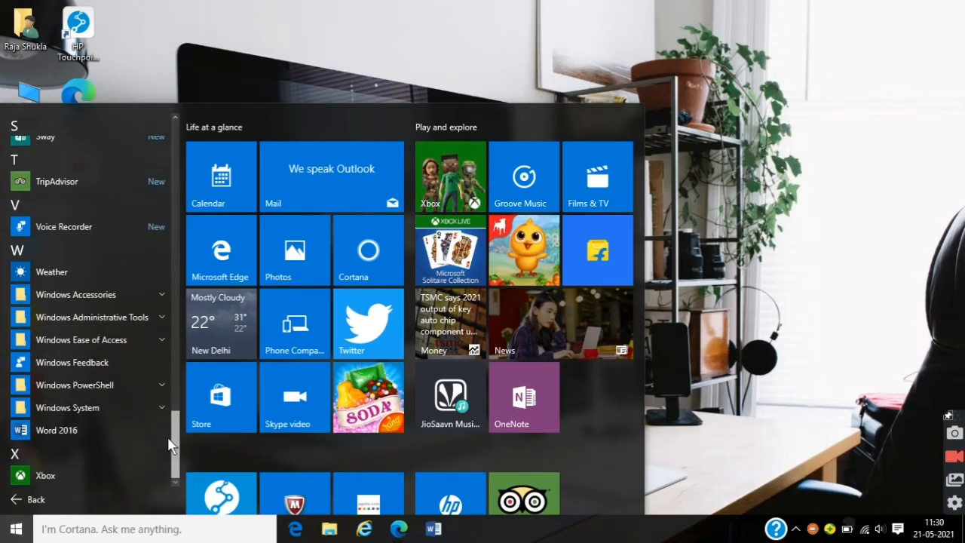
left_click(76, 430)
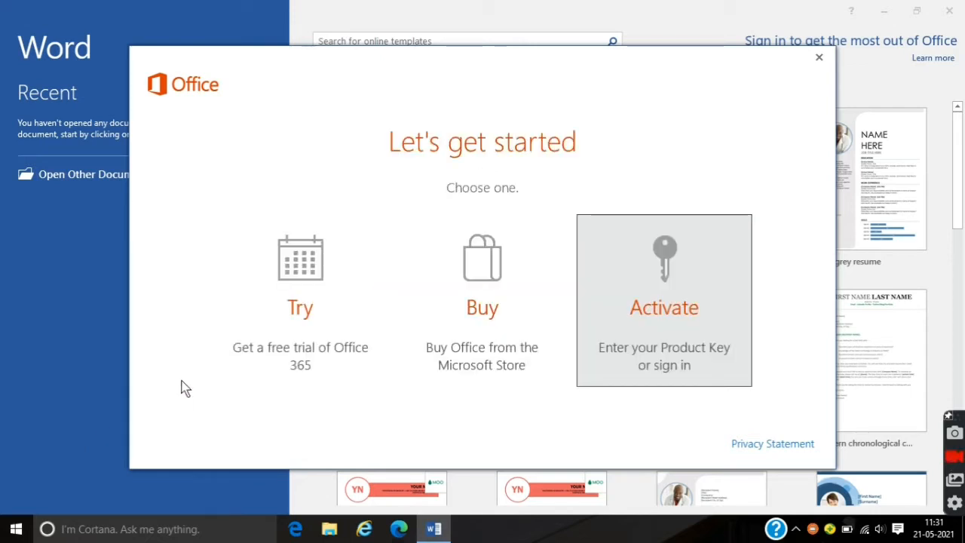
left_click(823, 60)
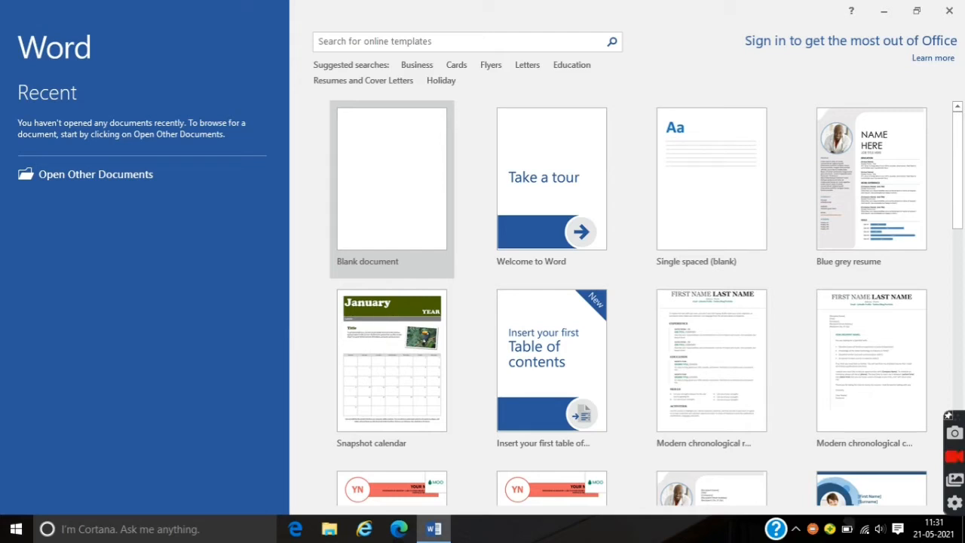
left_click(416, 171)
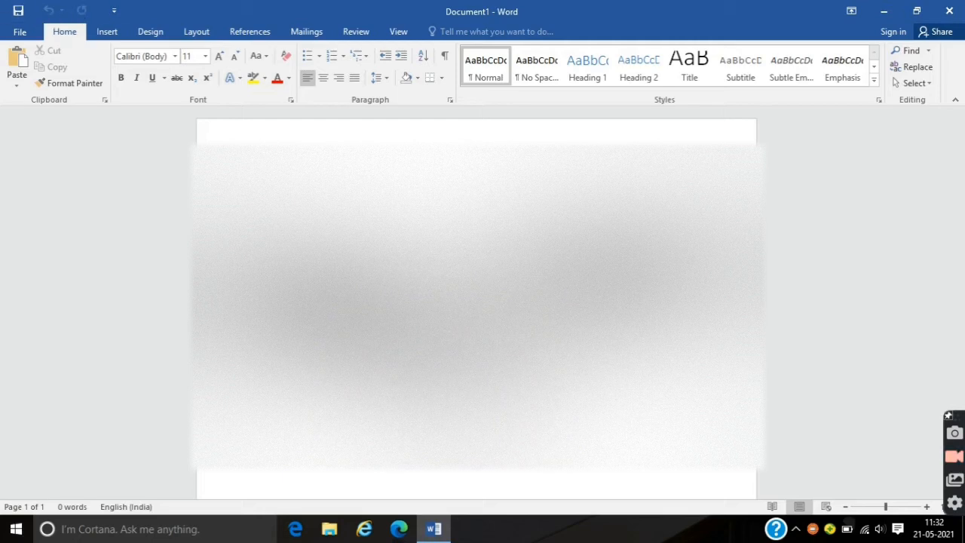
Add the New command to the Quick Access Toolbar.
left_click(113, 13)
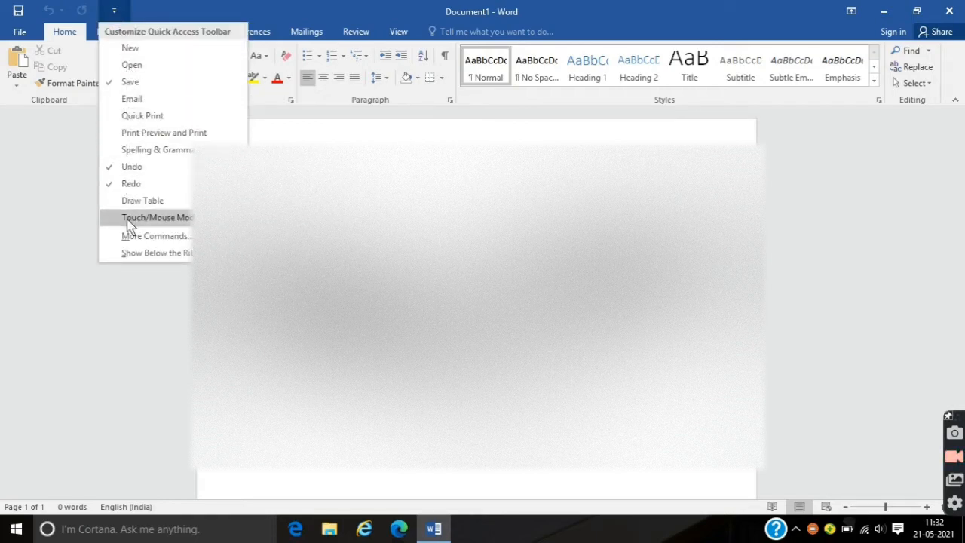
left_click(128, 50)
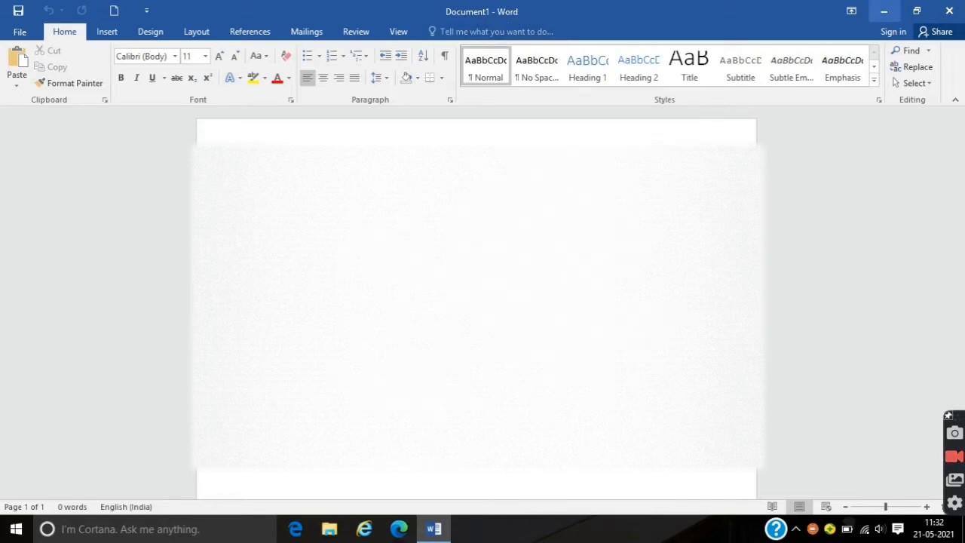
Minimize the Word window, refresh the desktop, and bring the document window back up.
left_click(884, 17)
right_click(469, 78)
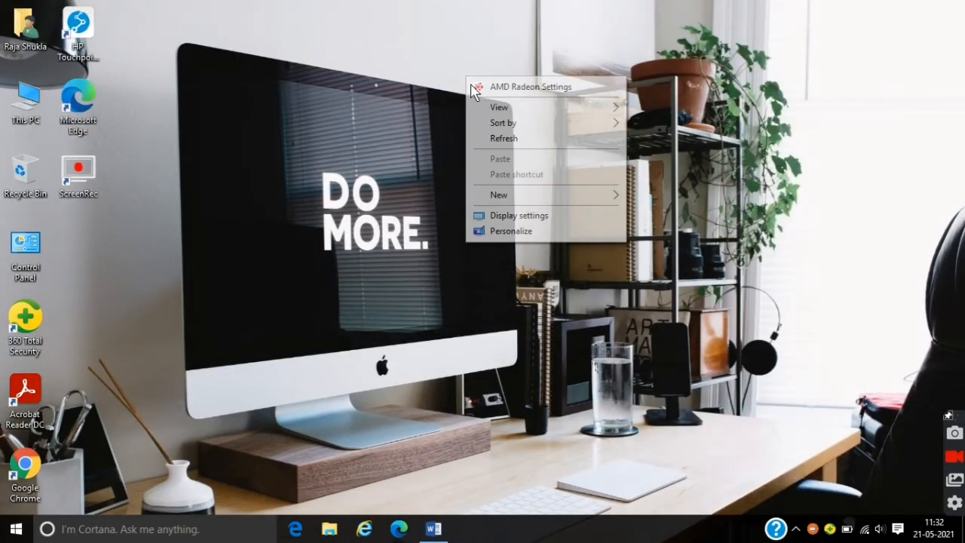
left_click(497, 139)
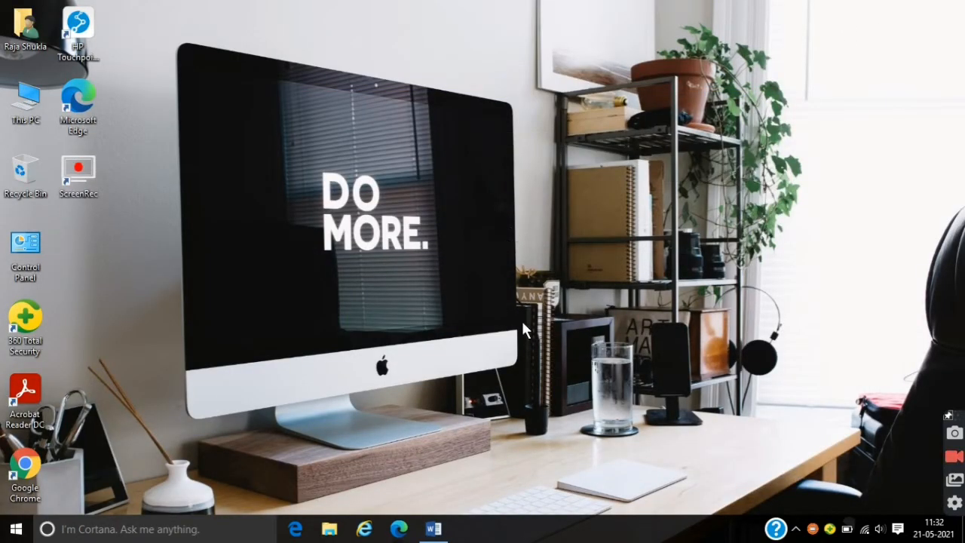
left_click(433, 528)
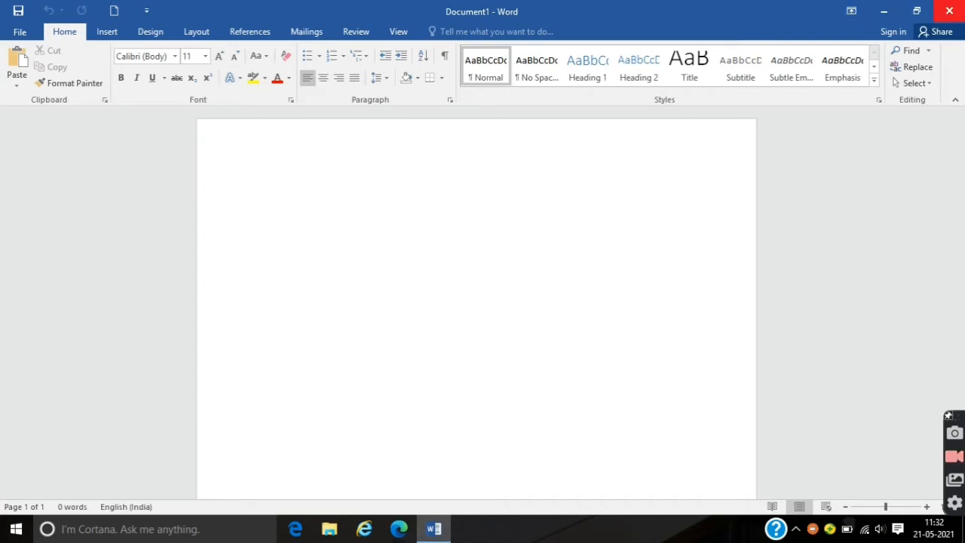
Restore the Word window down from full screen, make it narrower and taller, and close Word.
left_click(917, 12)
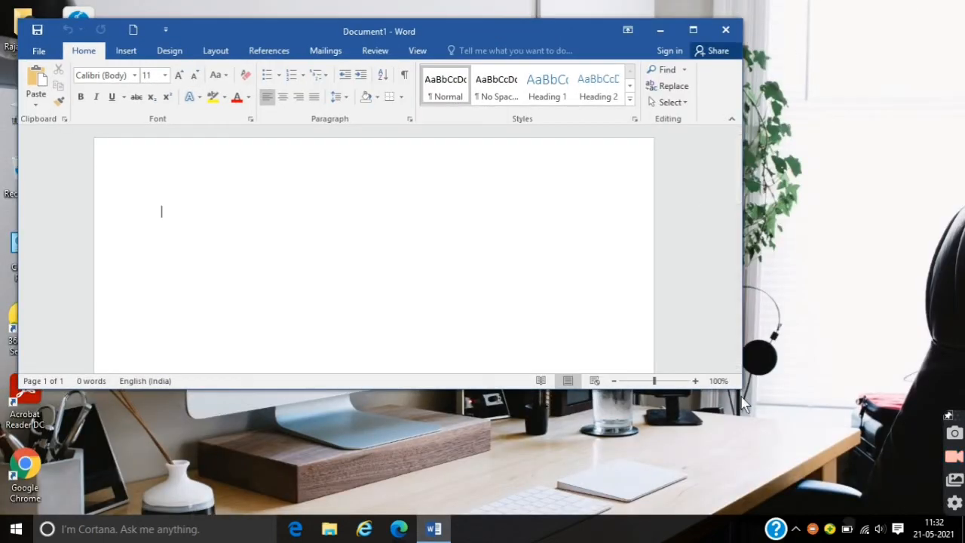
left_click_drag(742, 389, 689, 429)
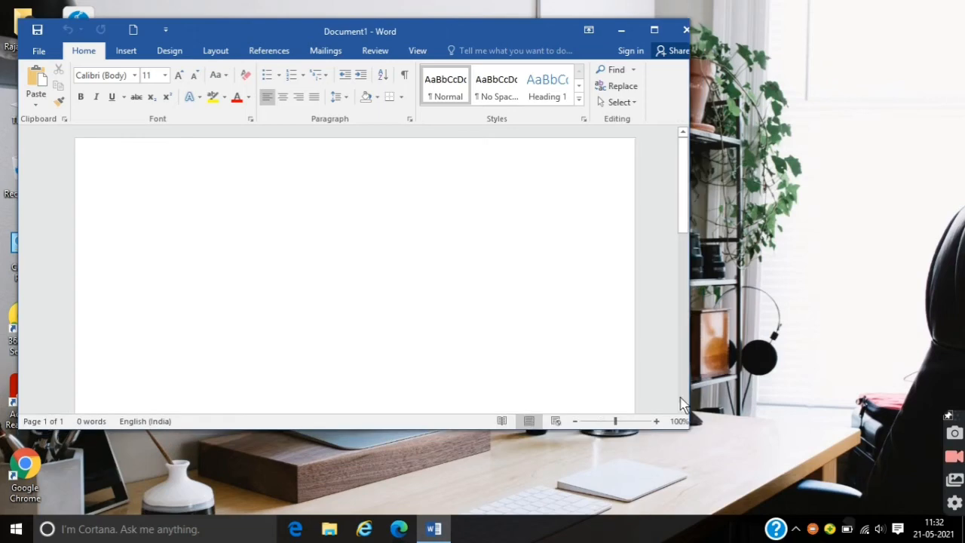
left_click(673, 32)
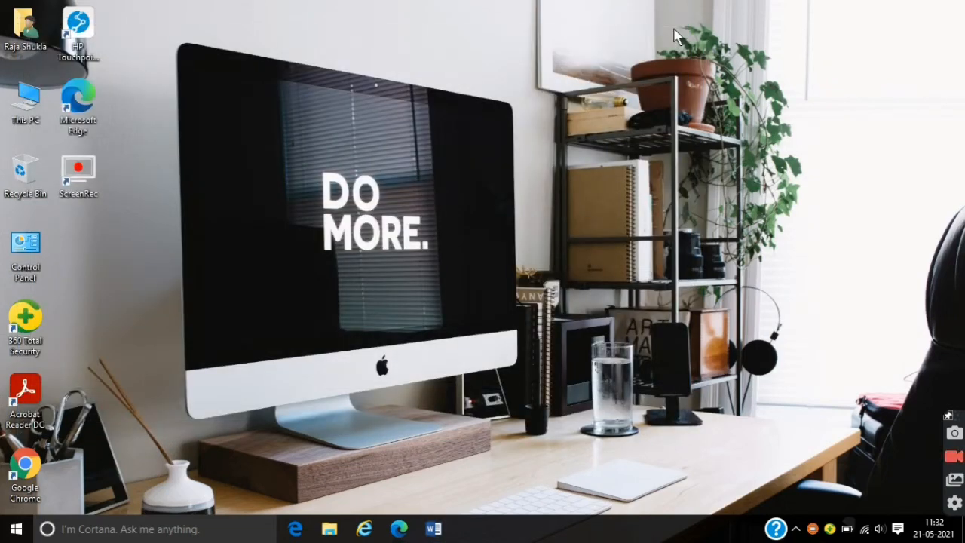
Reopen Word, dismiss the Office welcome dialog, maximize the window, and create a blank document.
left_click(441, 516)
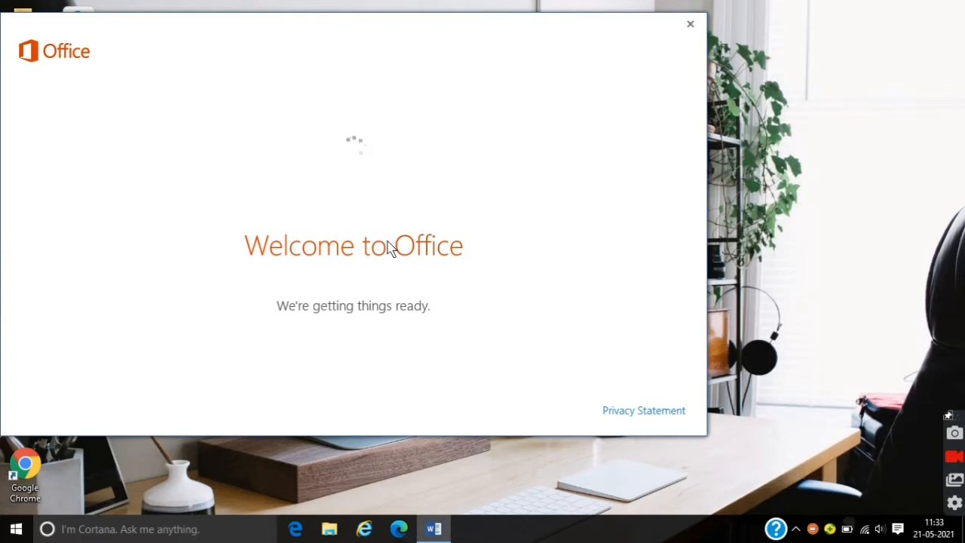
left_click(694, 30)
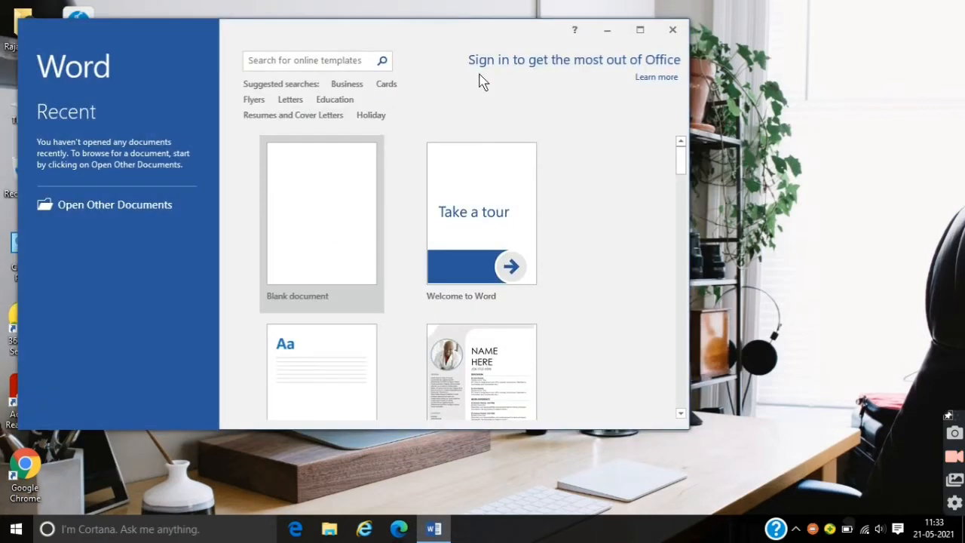
left_click(648, 29)
left_click(323, 151)
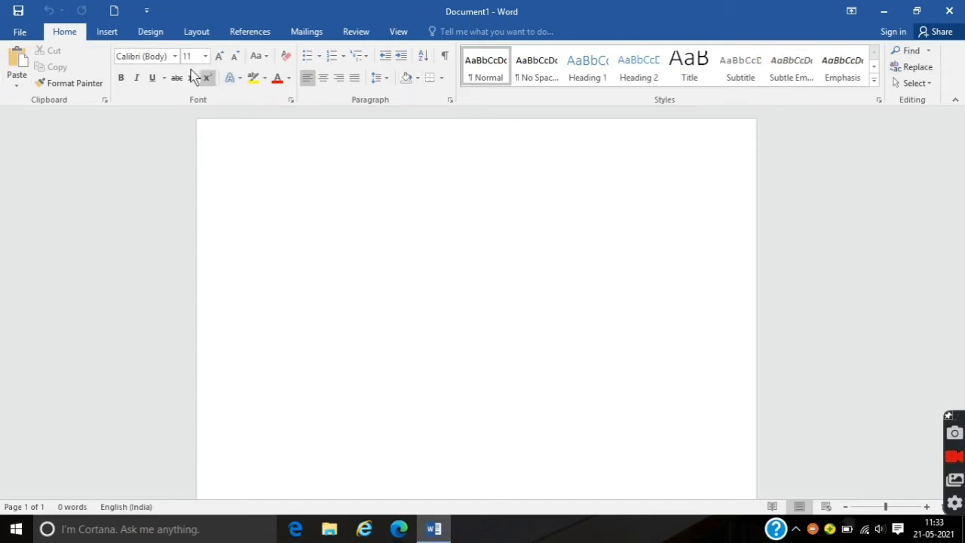
left_click(116, 35)
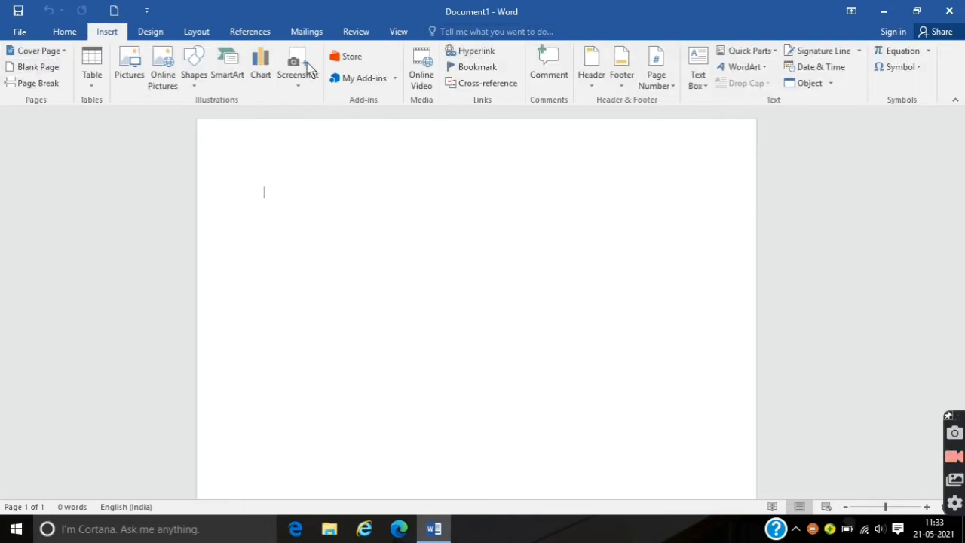
left_click(150, 31)
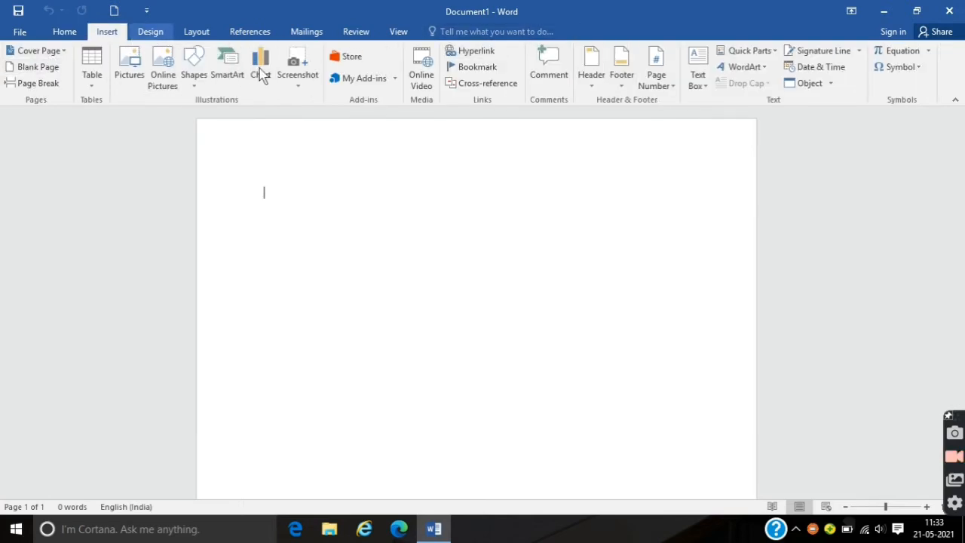
left_click(18, 33)
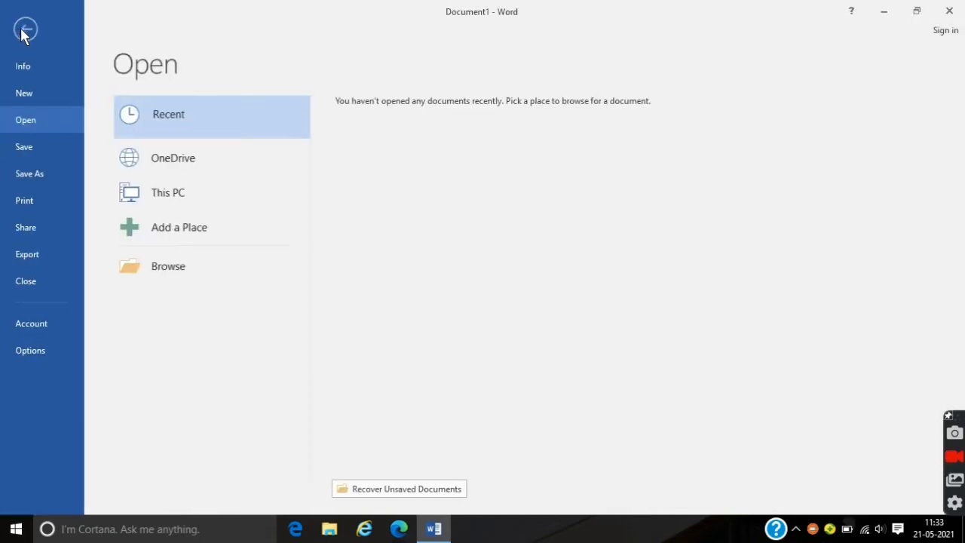
left_click(17, 31)
left_click(65, 31)
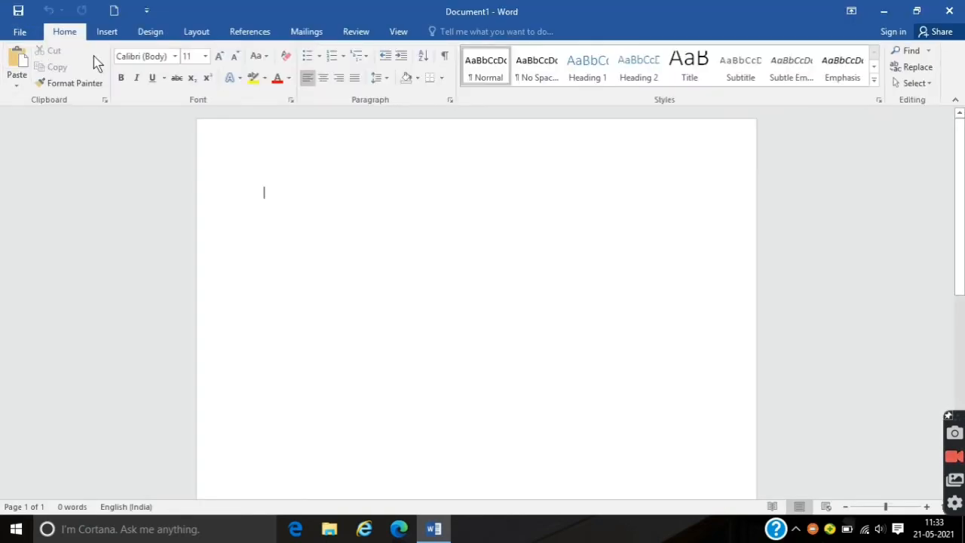
Review the Office account and product information, and return to the blank document.
left_click(18, 33)
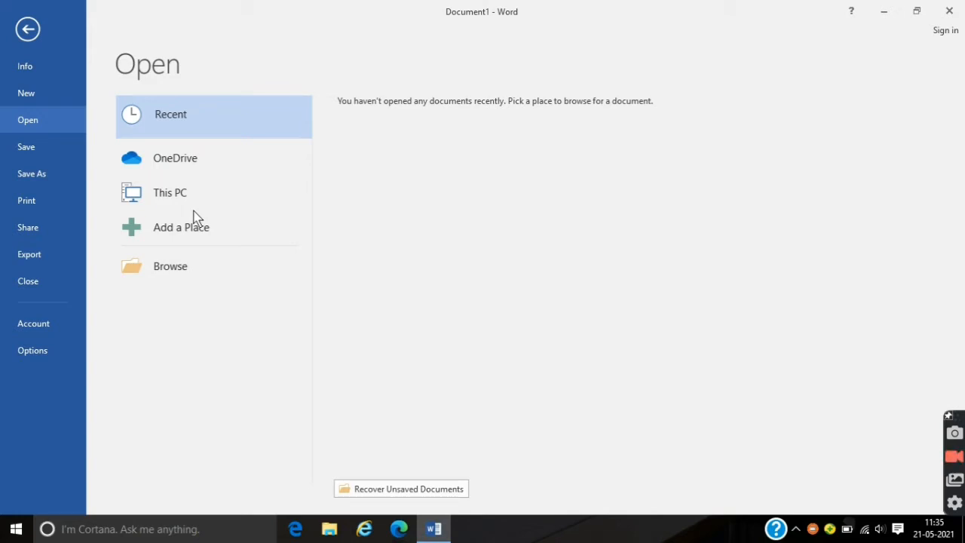
left_click(43, 322)
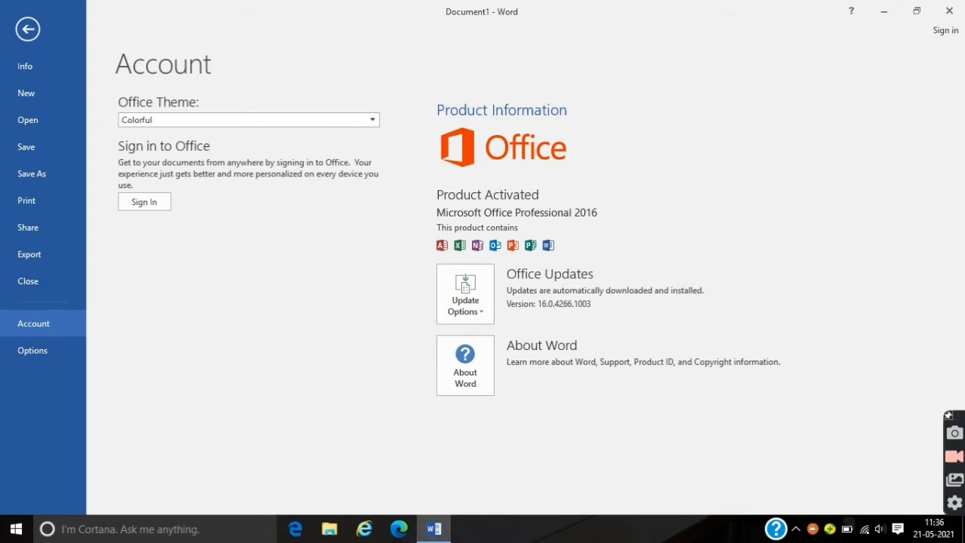
left_click(21, 30)
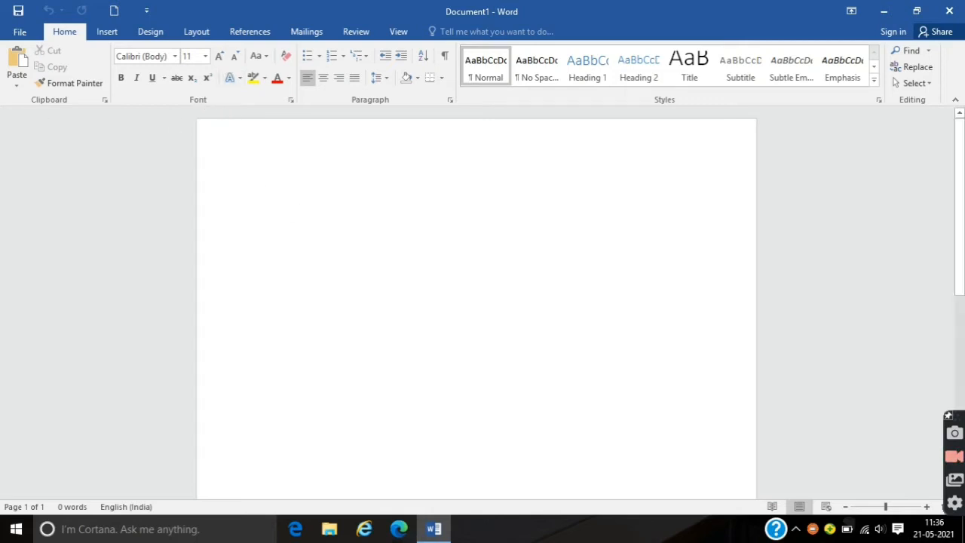
Show the ruler around the document page and return to the basic formatting commands.
left_click(401, 34)
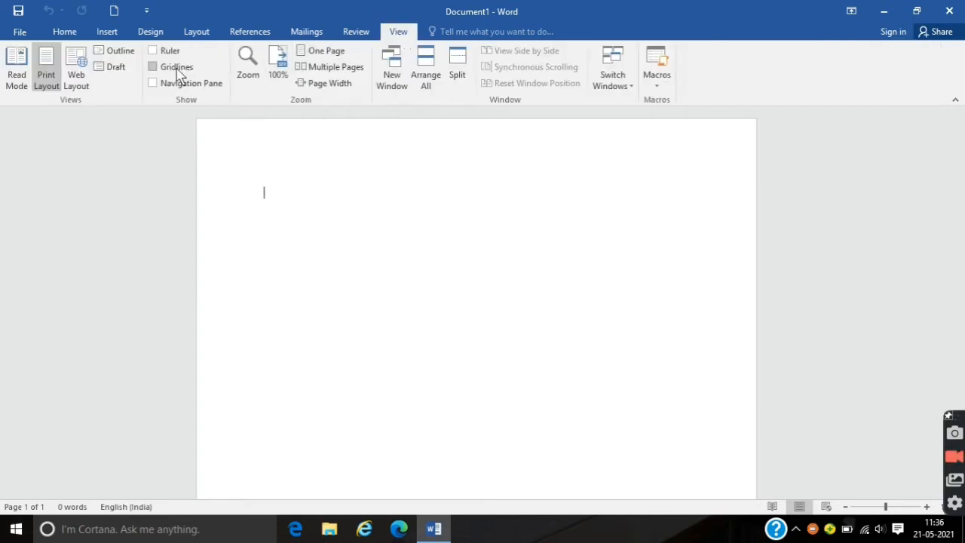
left_click(167, 52)
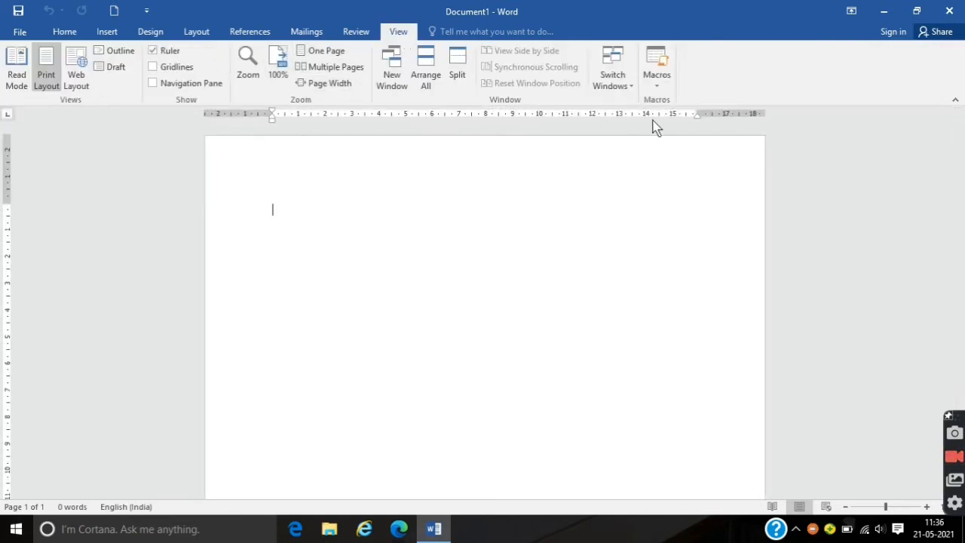
left_click(57, 33)
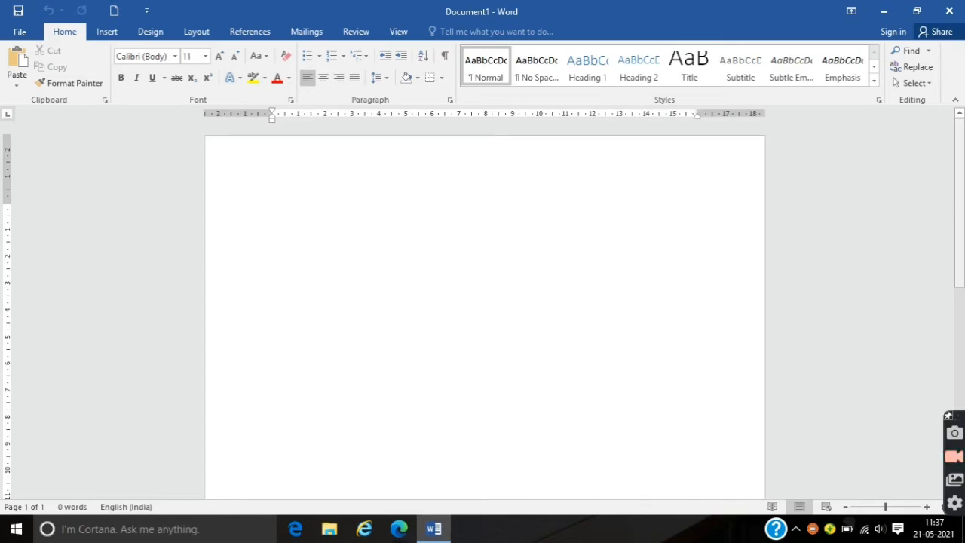
left_click_drag(960, 415, 948, 224)
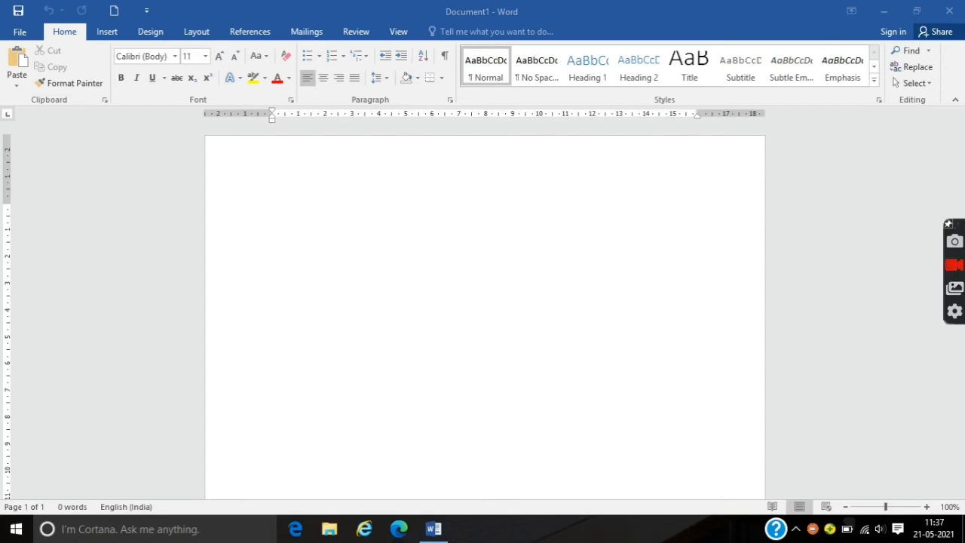
left_click(273, 210)
left_click(960, 493)
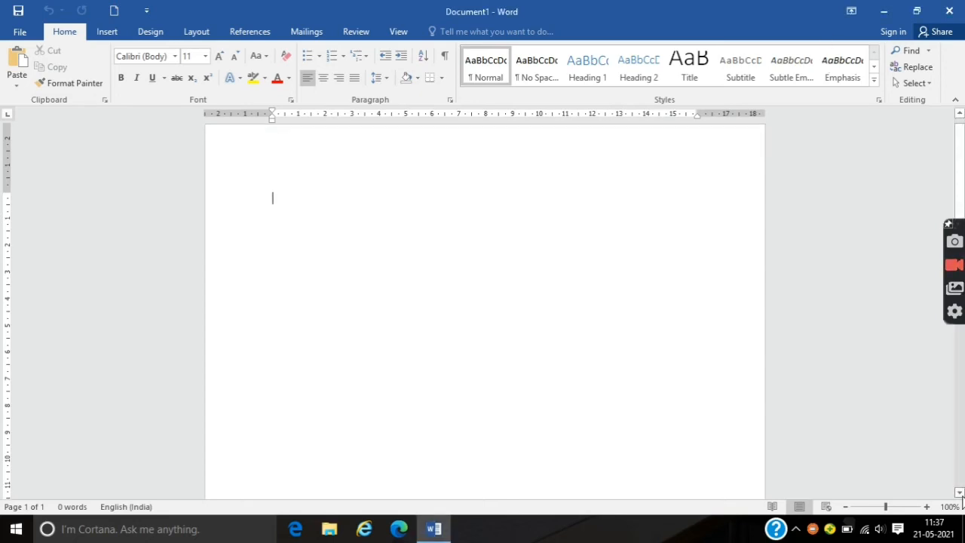
left_click_drag(962, 224, 961, 405)
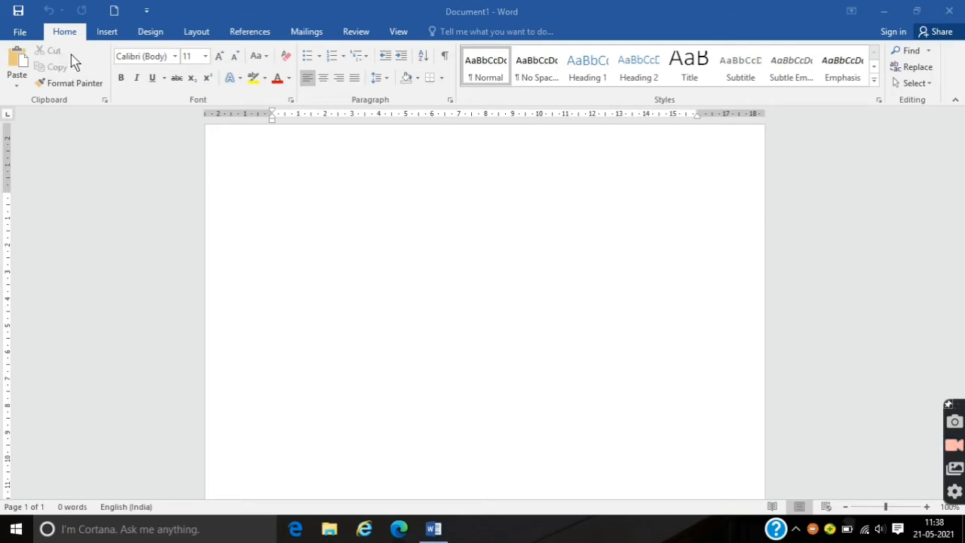
Enter the word "Technical" on the first line of the blank document.
left_click(285, 175)
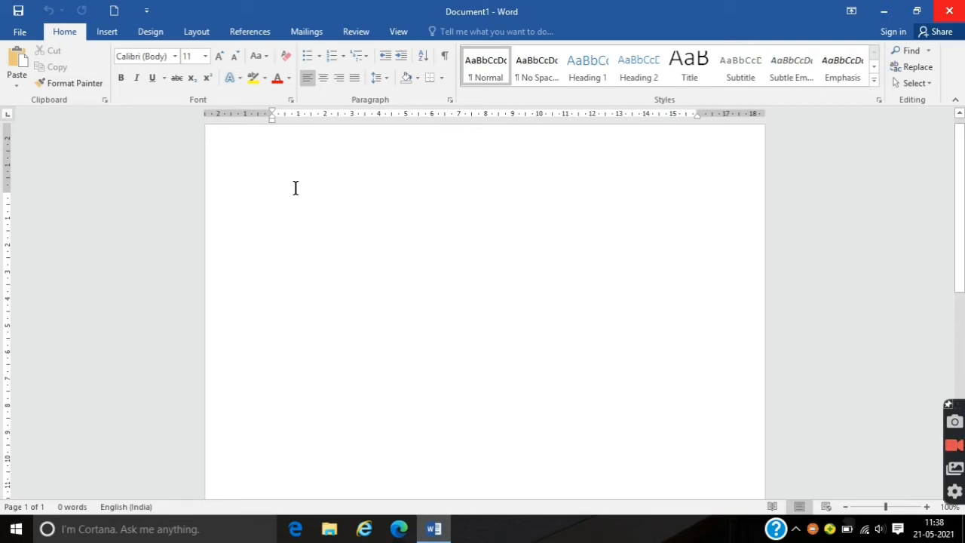
type("teudhni")
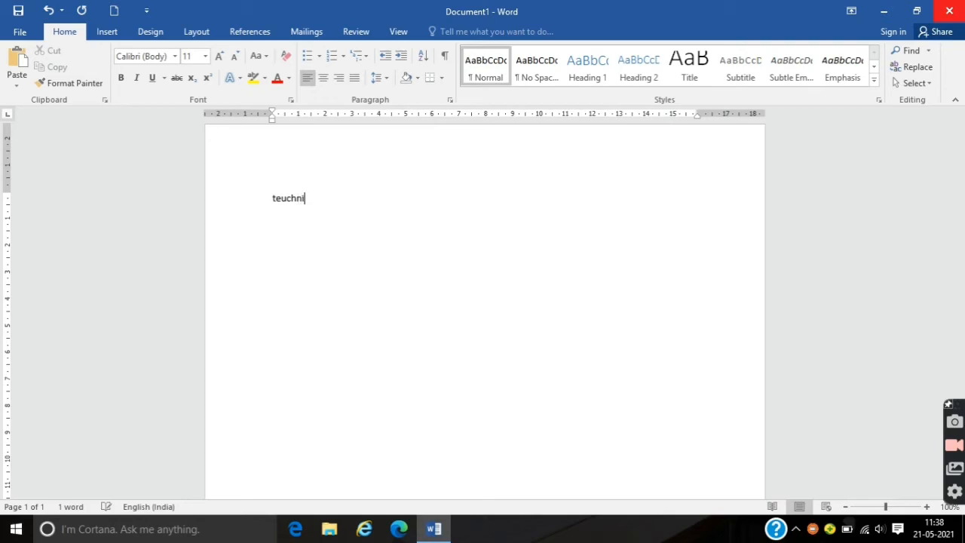
type("cal")
Select the word "Technical" and copy it to the clipboard.
left_click_drag(322, 198, 272, 199)
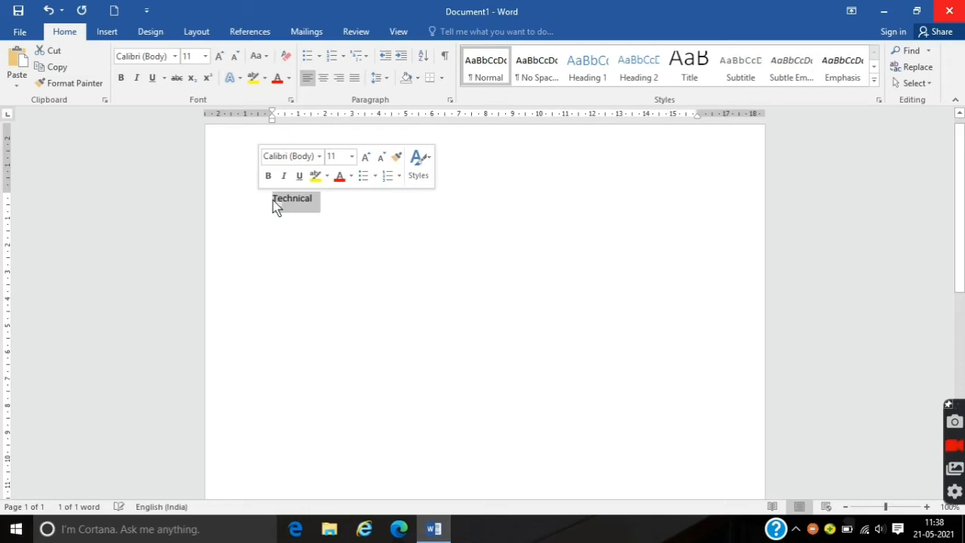
left_click(344, 202)
left_click_drag(303, 199, 263, 201)
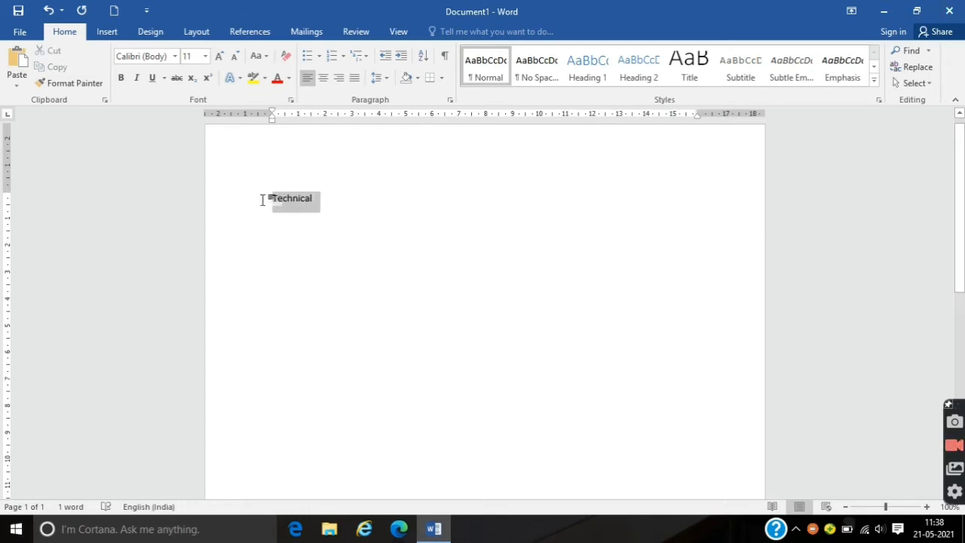
left_click(63, 68)
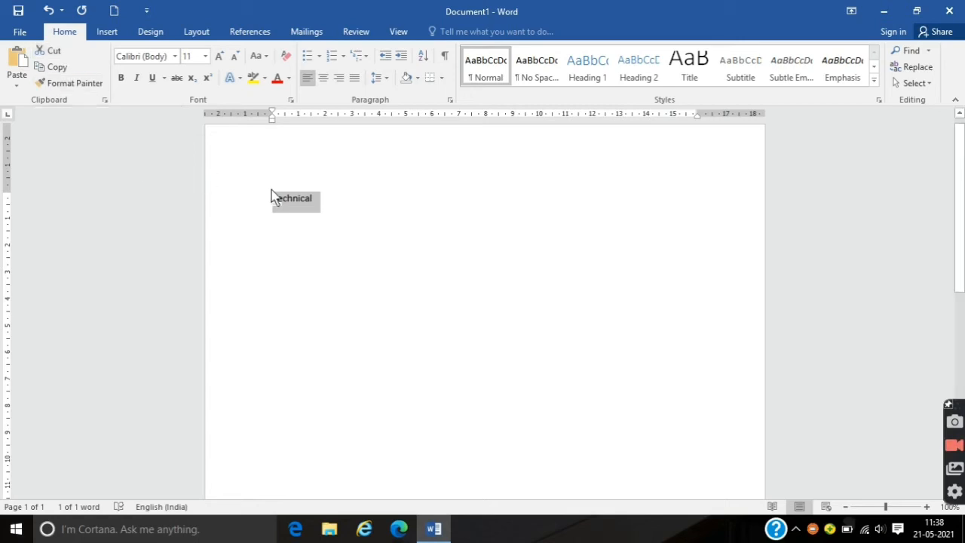
Paste the copied word "Technical" eight times on new lines below the original.
left_click(328, 198)
key("Return")
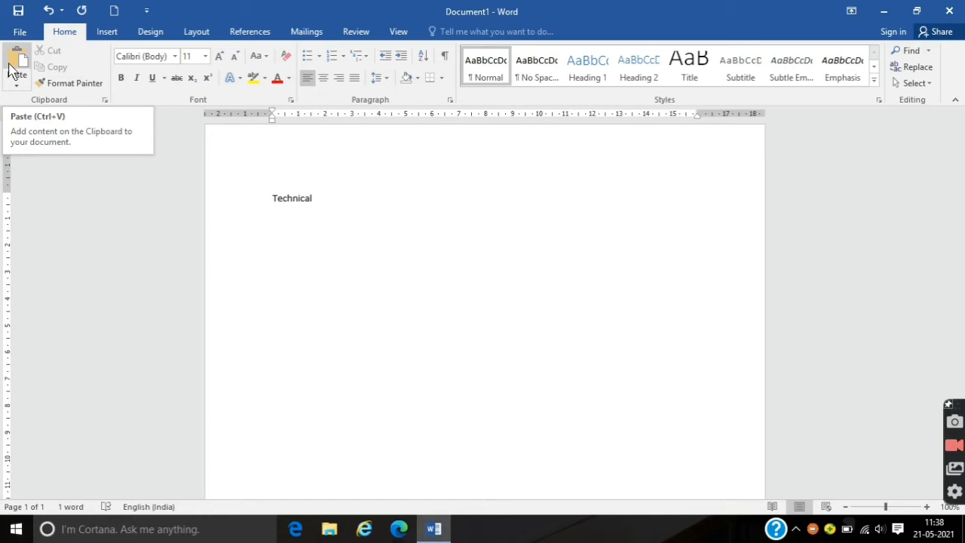
left_click(15, 69)
left_click(10, 68)
left_click(9, 68)
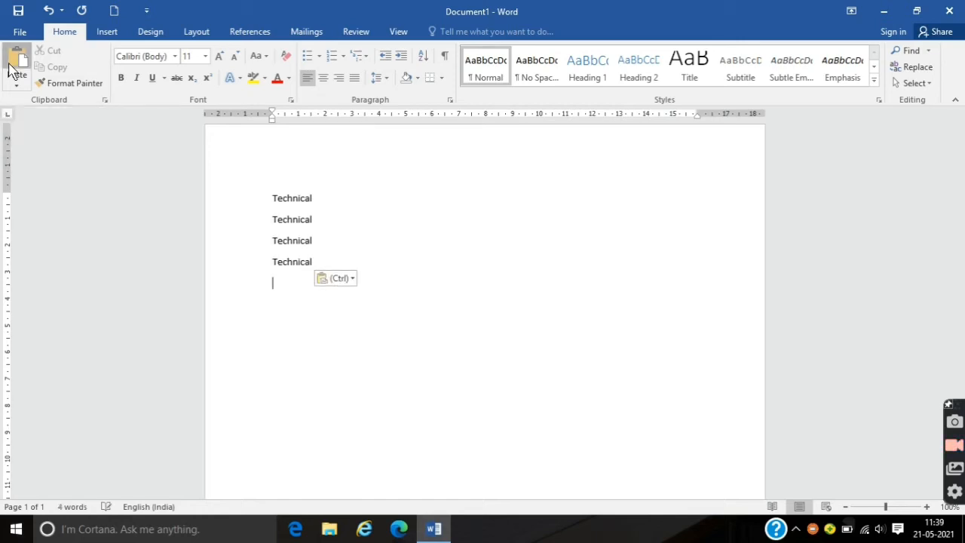
left_click(10, 68)
left_click(10, 68)
left_click(10, 67)
left_click(9, 68)
left_click(10, 68)
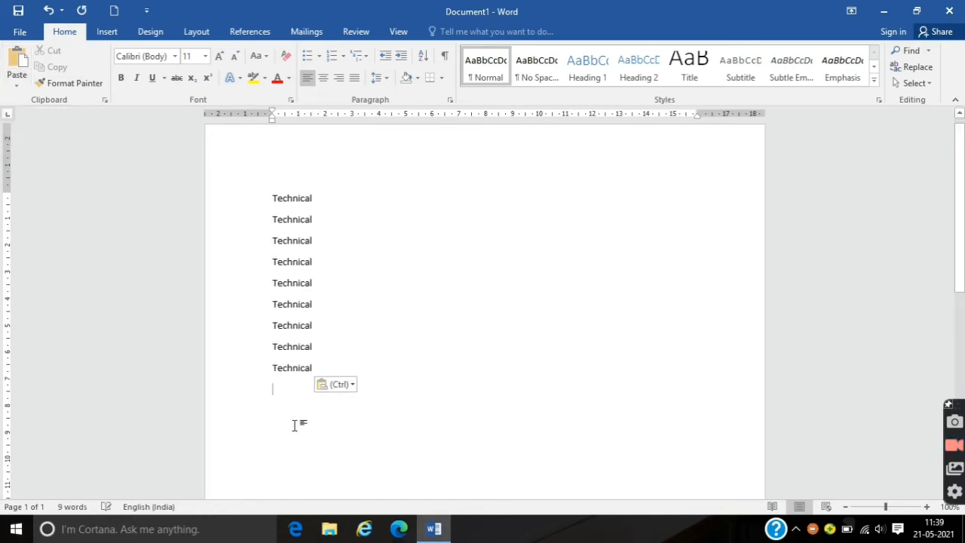
Delete all the "Technical" lines to empty the document.
left_click_drag(321, 366, 246, 192)
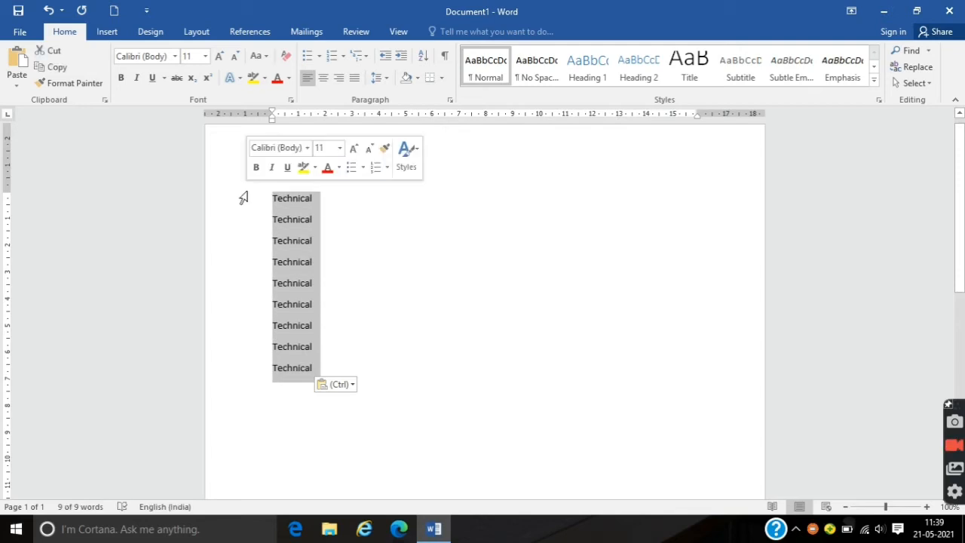
key("Delete")
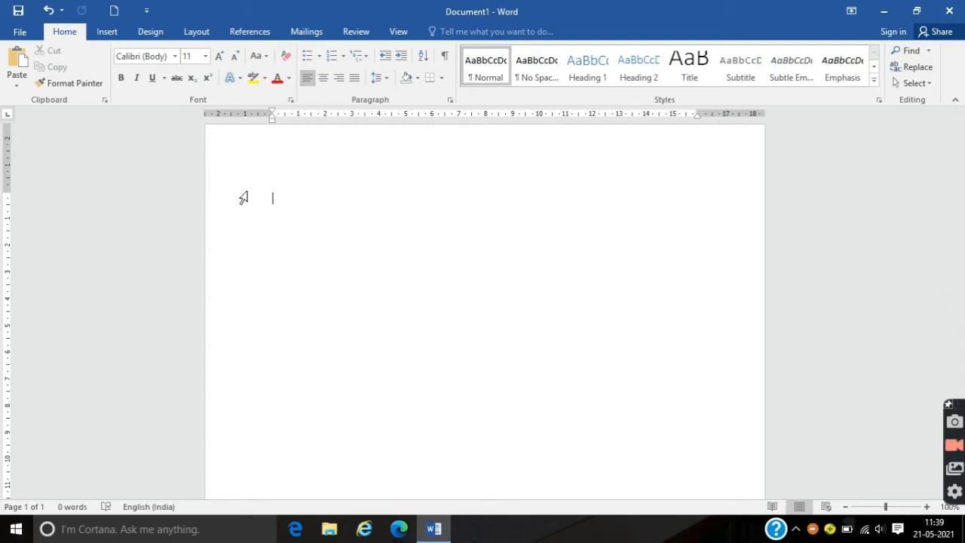
Look through the available fonts without choosing one, and return to the empty page.
left_click(175, 57)
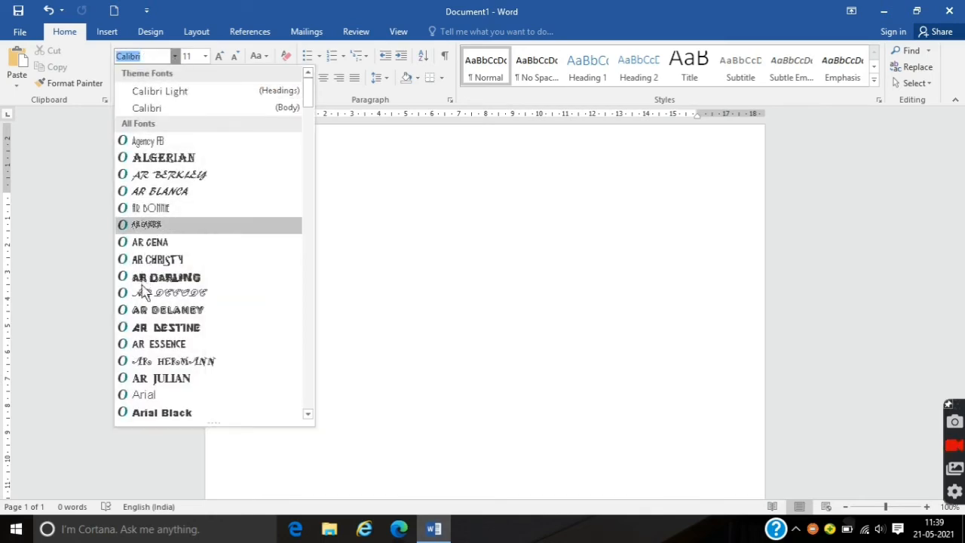
scroll(143, 294, "down", 15)
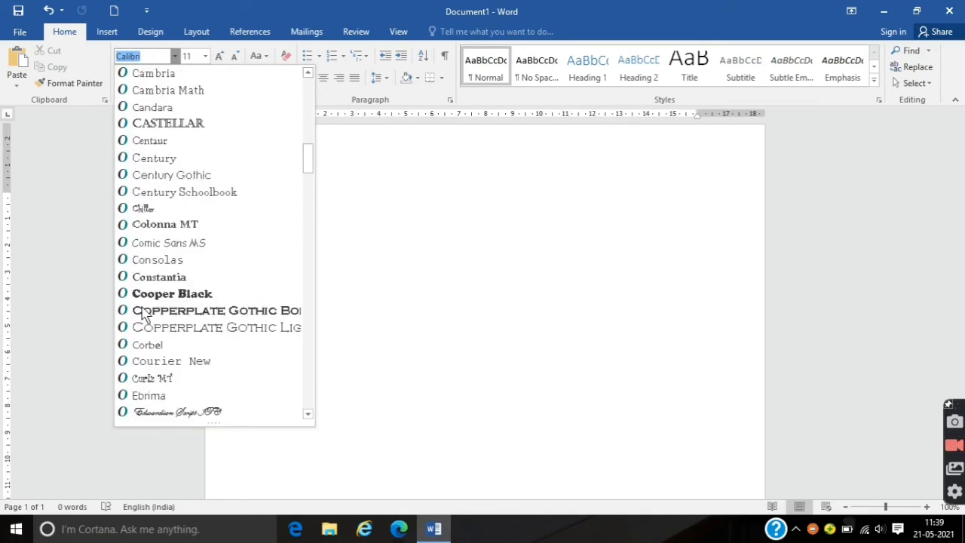
scroll(143, 313, "down", 5)
scroll(143, 313, "up", 20)
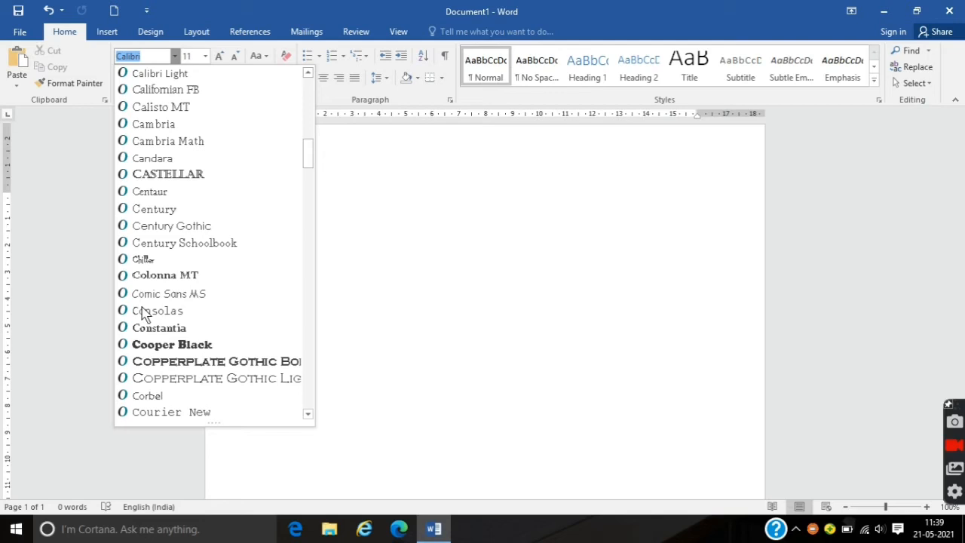
left_click(421, 249)
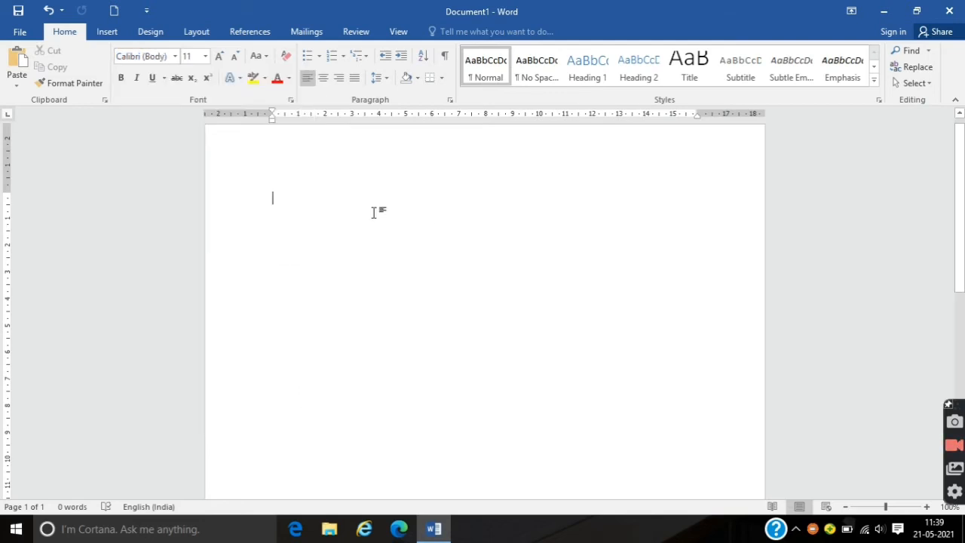
Enter the title "Technical Gyan" centred on the first line with the font size enlarged to 26.
left_click(323, 79)
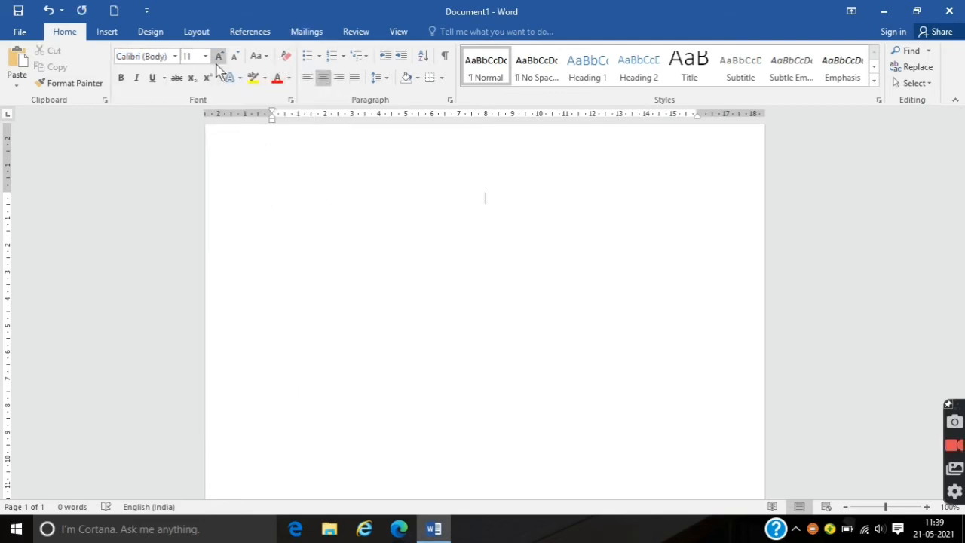
left_click(217, 63)
left_click(218, 63)
left_click(217, 63)
type("Tech")
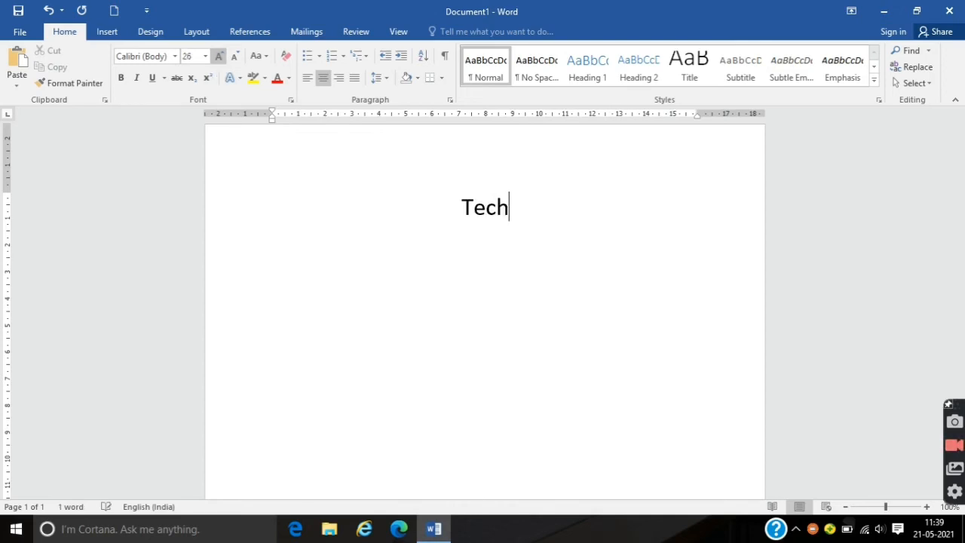
type("nical G")
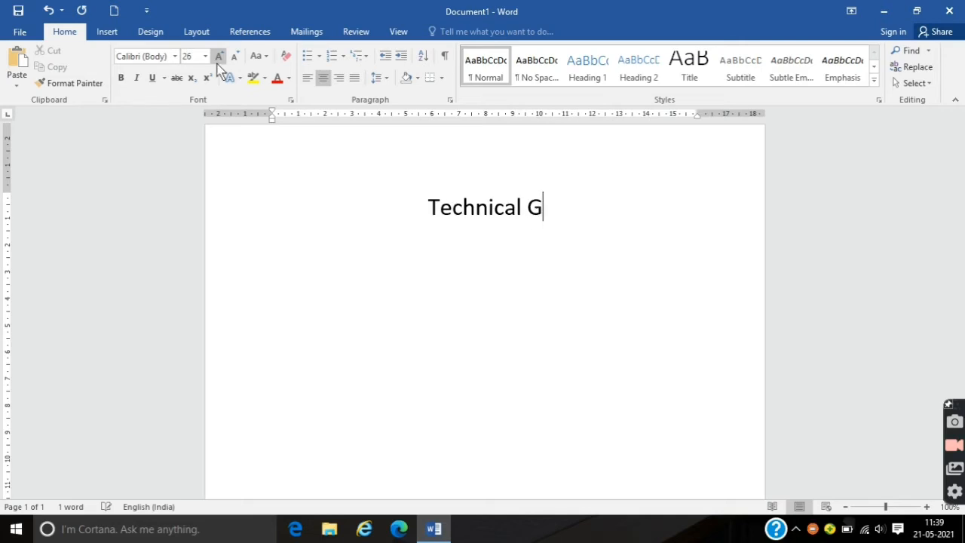
type("yan")
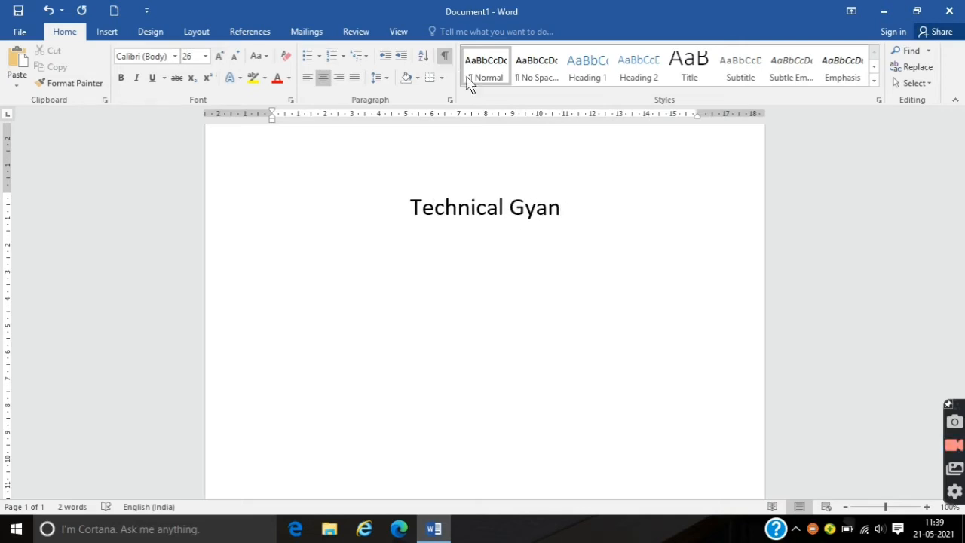
Preview fonts such as AR CARTER, AR DECODE and AR DESTINE on the title "Technical Gyan" without applying one.
left_click_drag(570, 205, 414, 207)
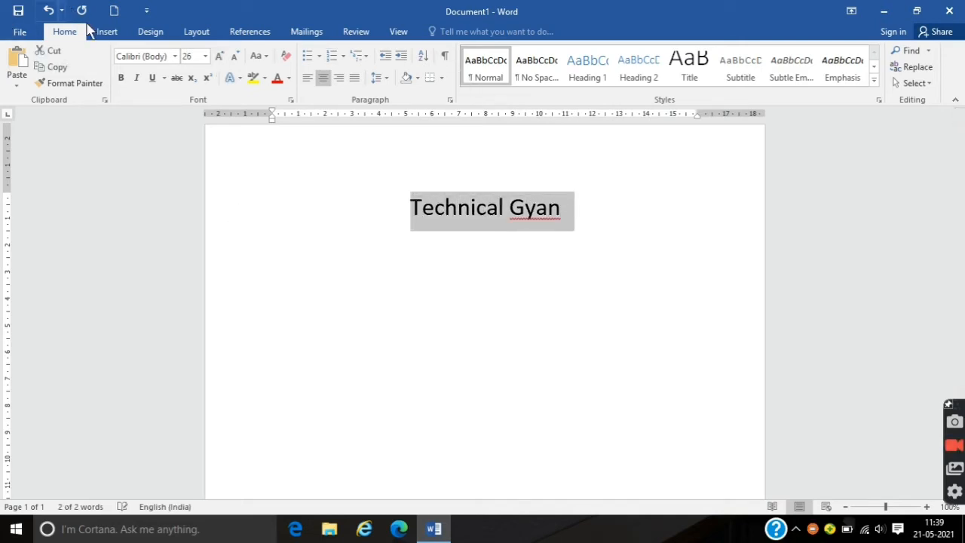
left_click(174, 57)
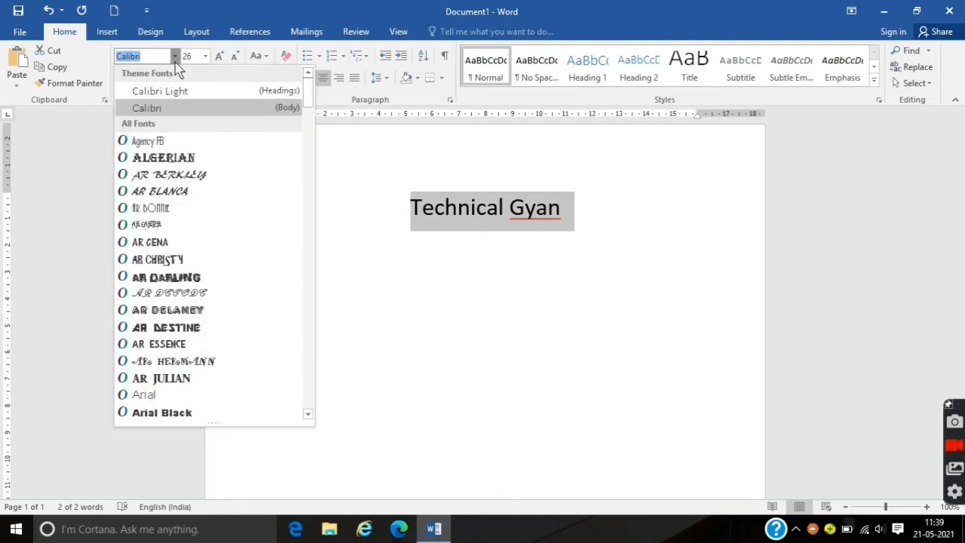
key("Down")
key("Down")
key("Down")
key("Down")
key("Down")
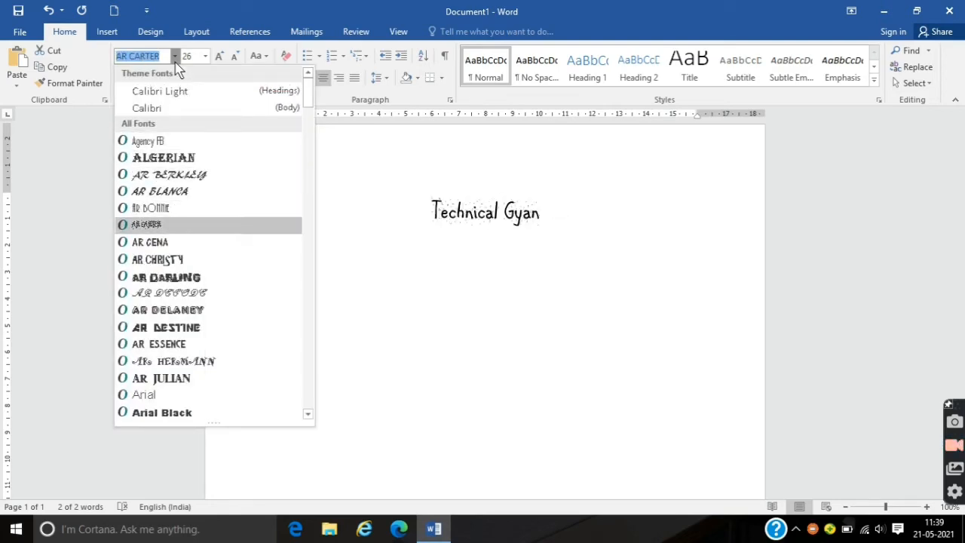
key("Down")
key("Down")
key("Down")
key("Down")
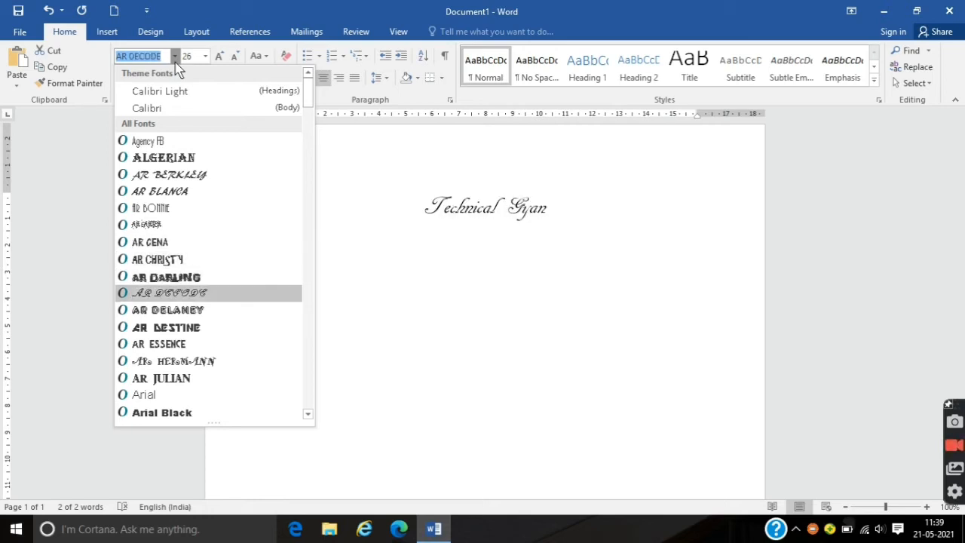
key("Down")
key("Down")
key("Down")
key("Down")
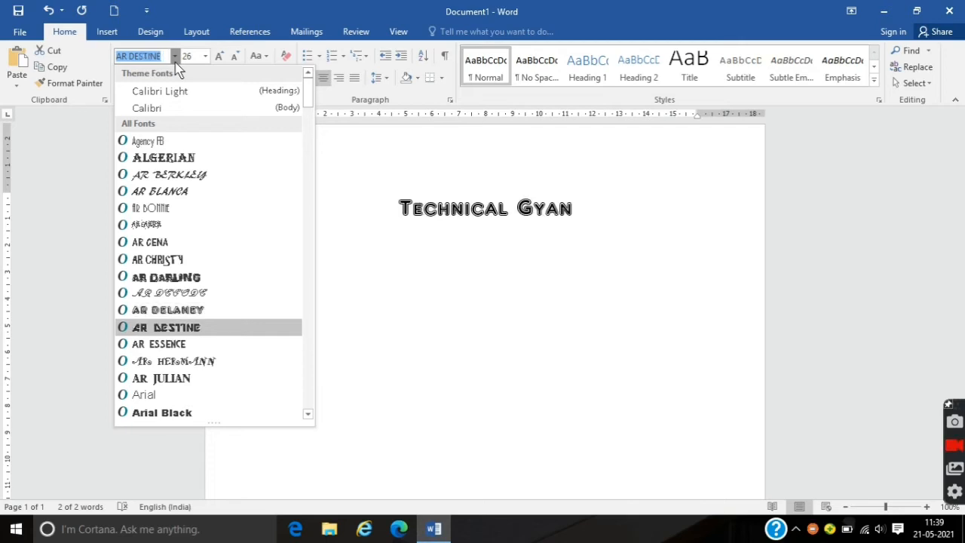
key("Up")
key("Down")
key("Down")
key("Down")
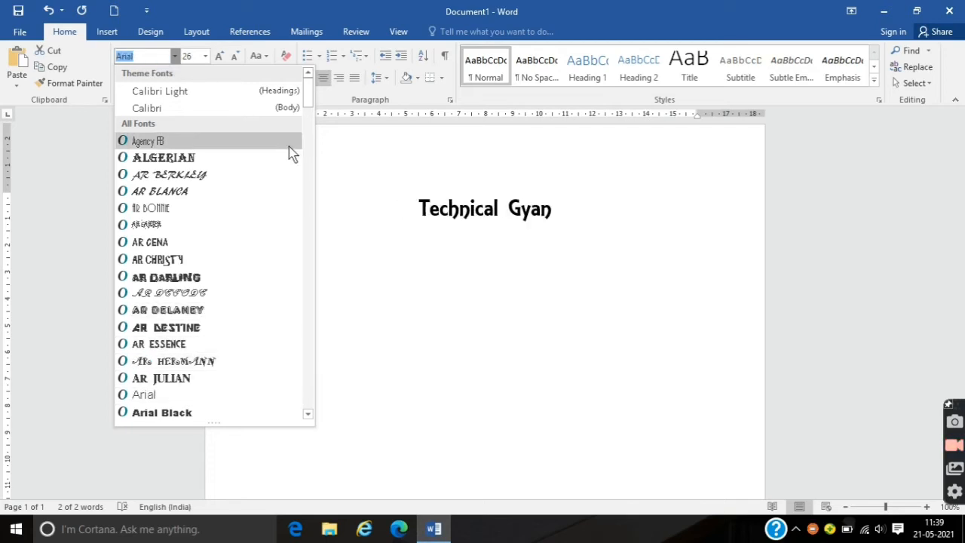
left_click(449, 275)
left_click(449, 275)
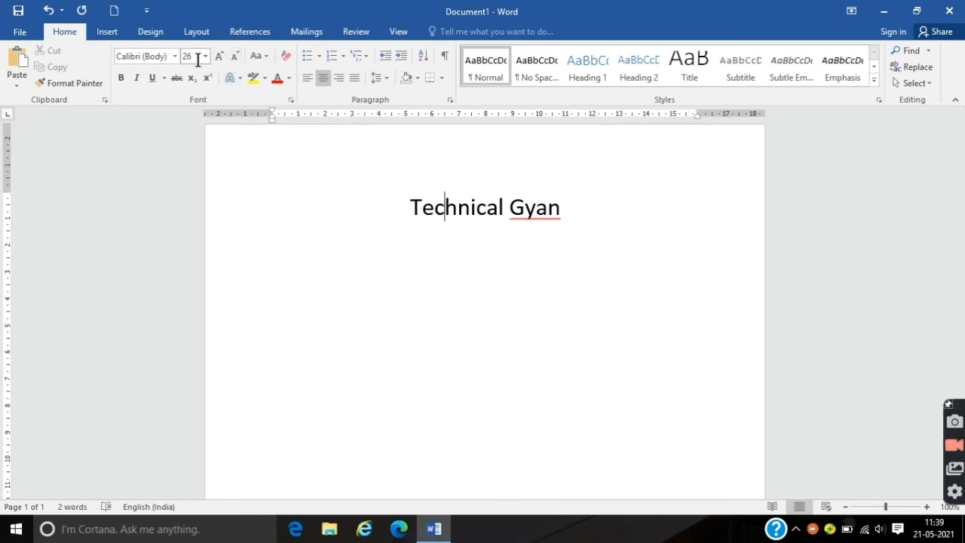
Select the whole title and preview other font sizes such as 8 on it without applying one.
left_click(194, 53)
left_click_drag(596, 209, 403, 209)
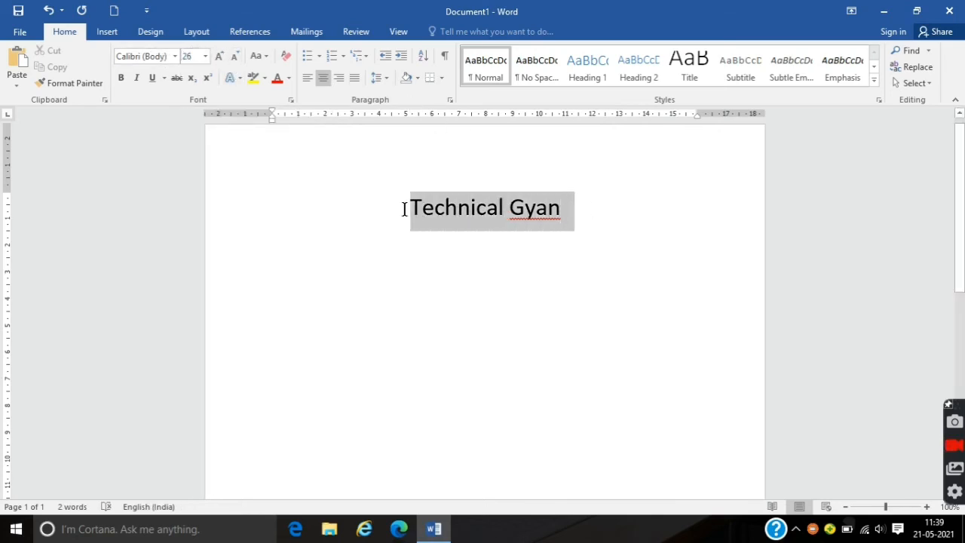
left_click(191, 56)
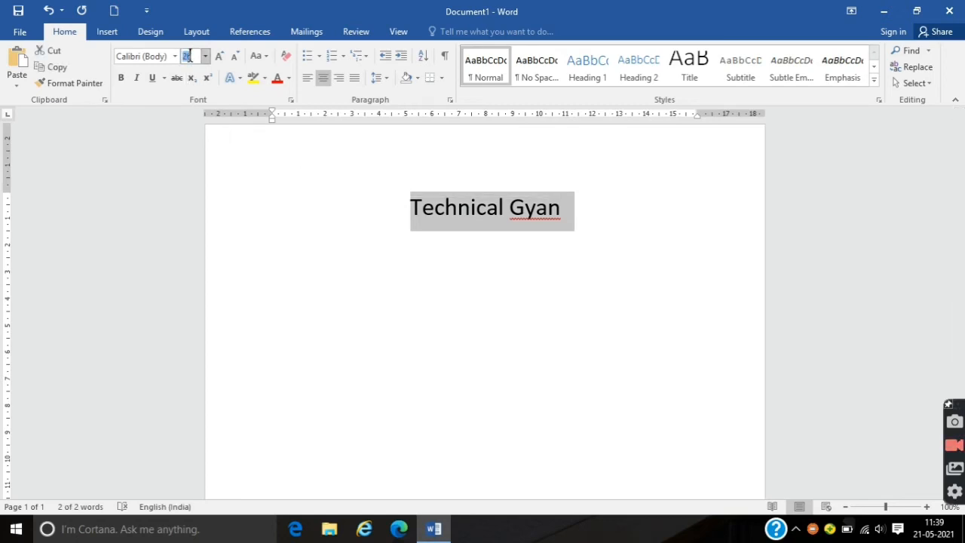
left_click(204, 56)
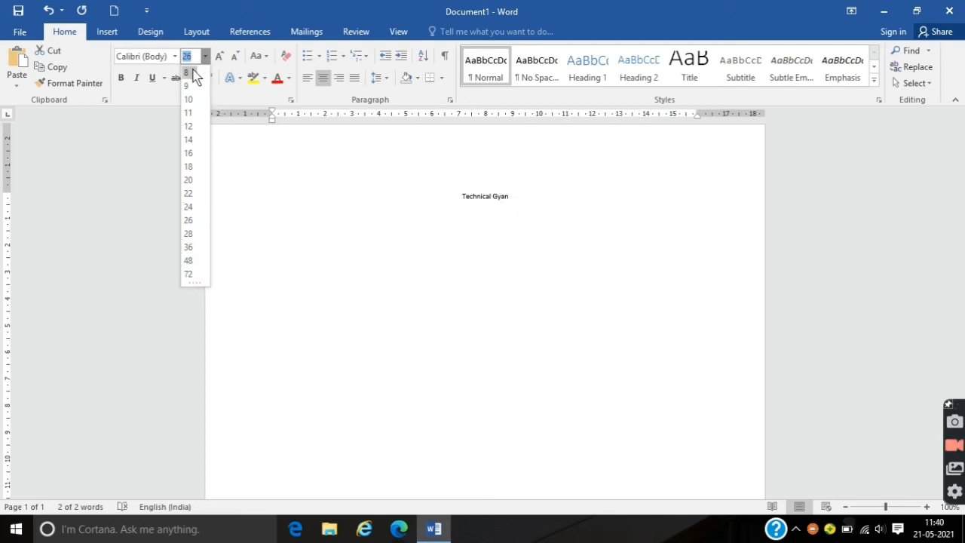
left_click(127, 146)
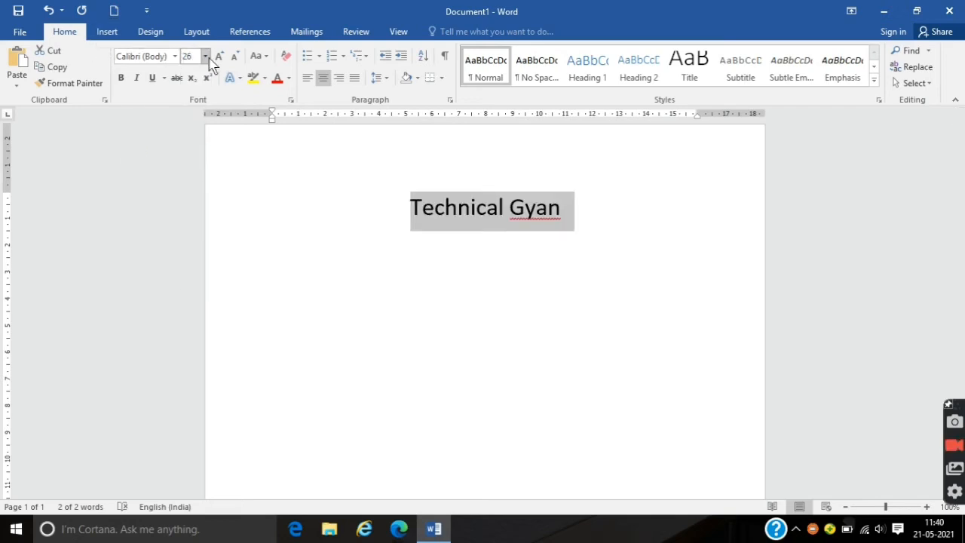
Try bold, italic and underline one at a time on the selected title, turning each off again.
left_click(122, 80)
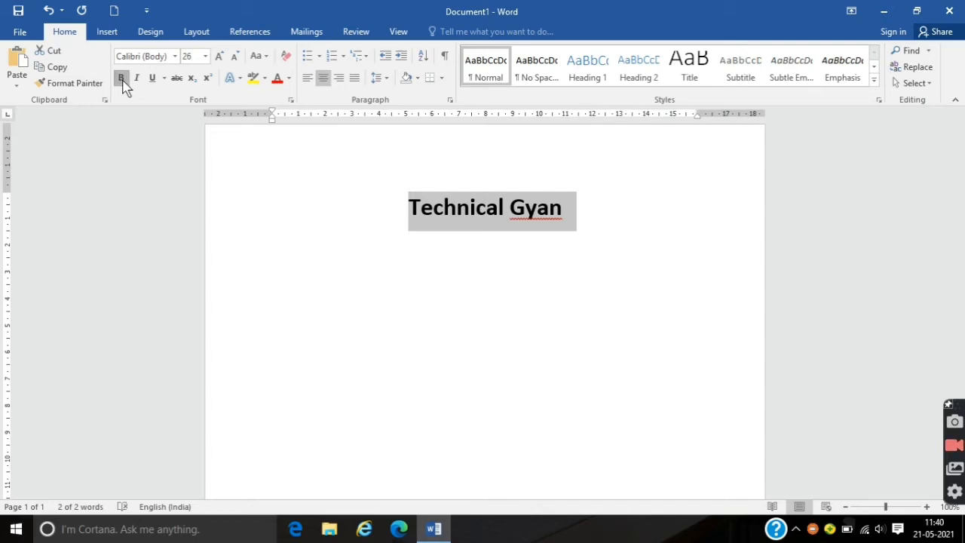
left_click(122, 80)
left_click(134, 80)
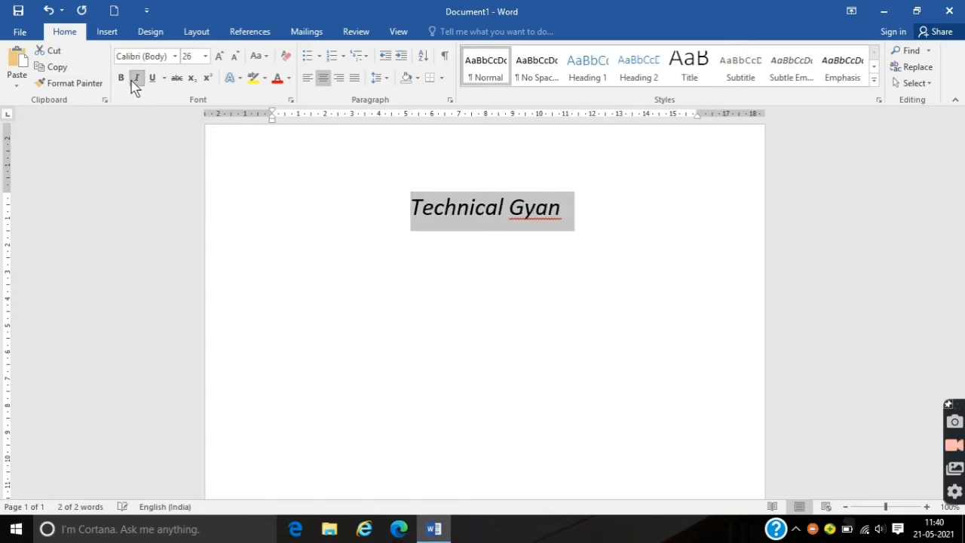
left_click(136, 80)
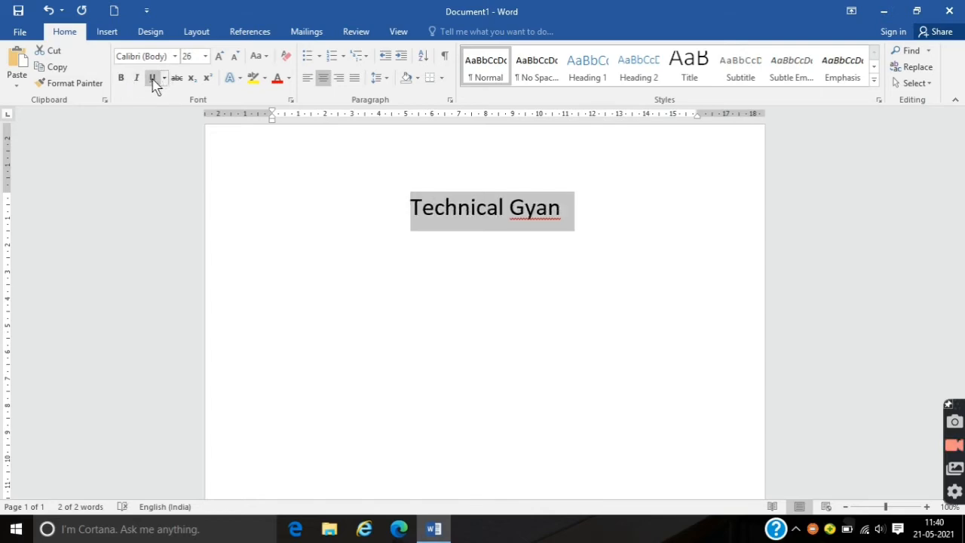
left_click(153, 80)
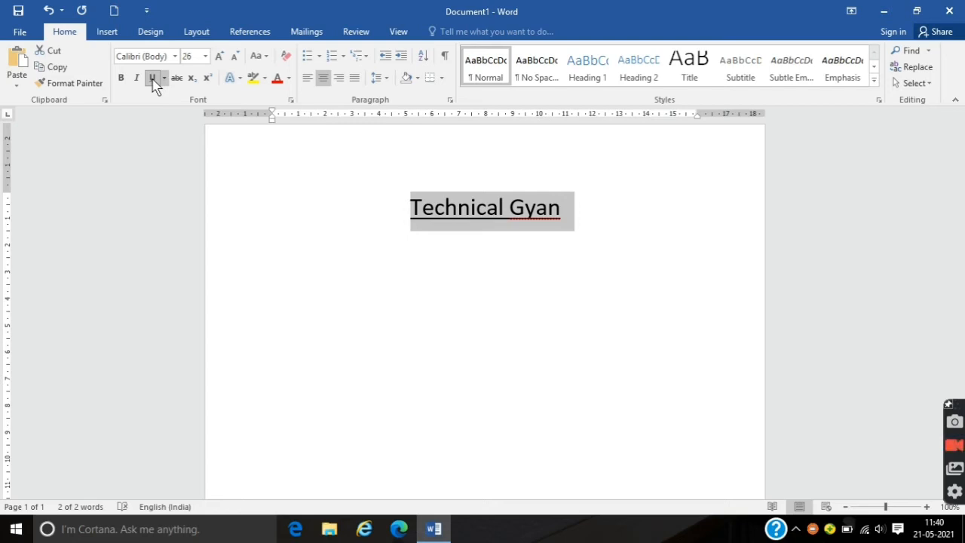
left_click(153, 79)
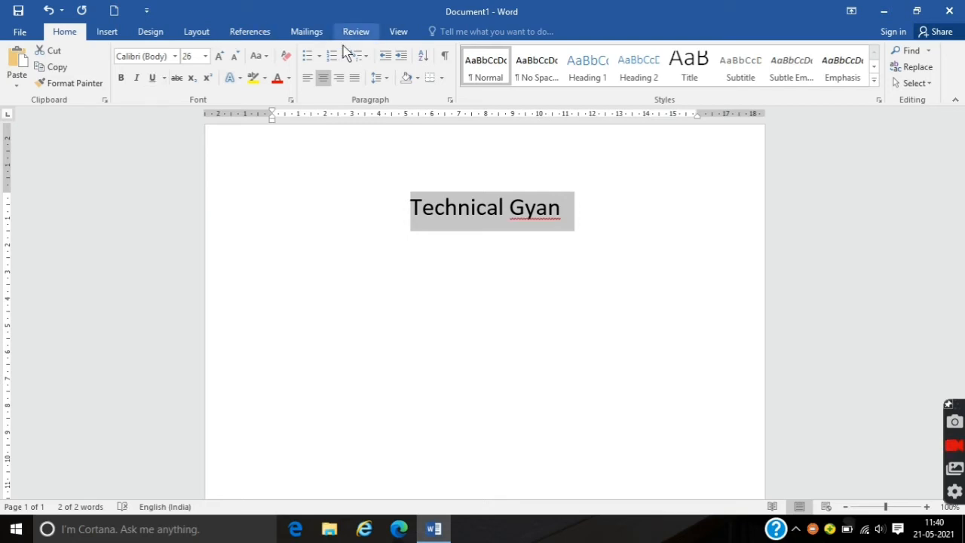
Preview the text effects and the highlight colours, including purple, on the selected title without applying any.
left_click(238, 79)
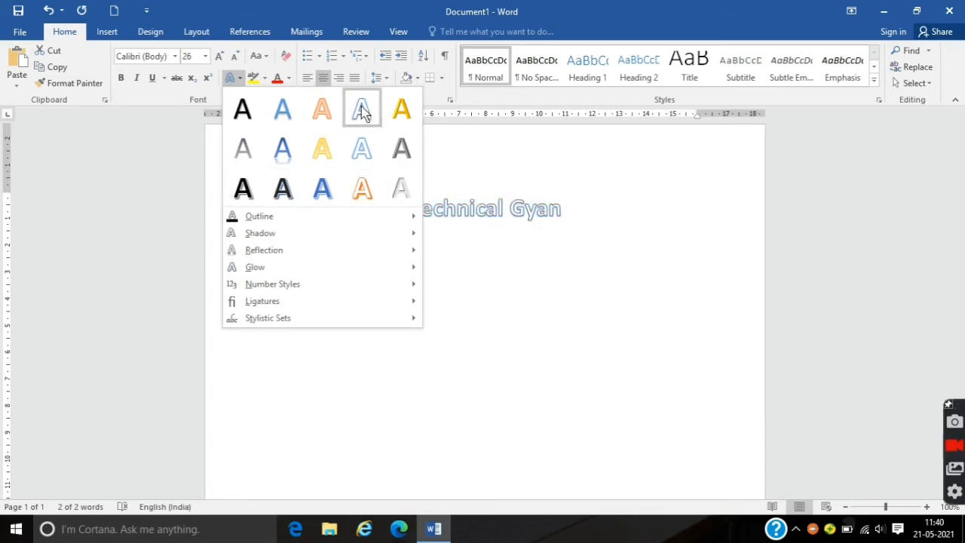
left_click(119, 188)
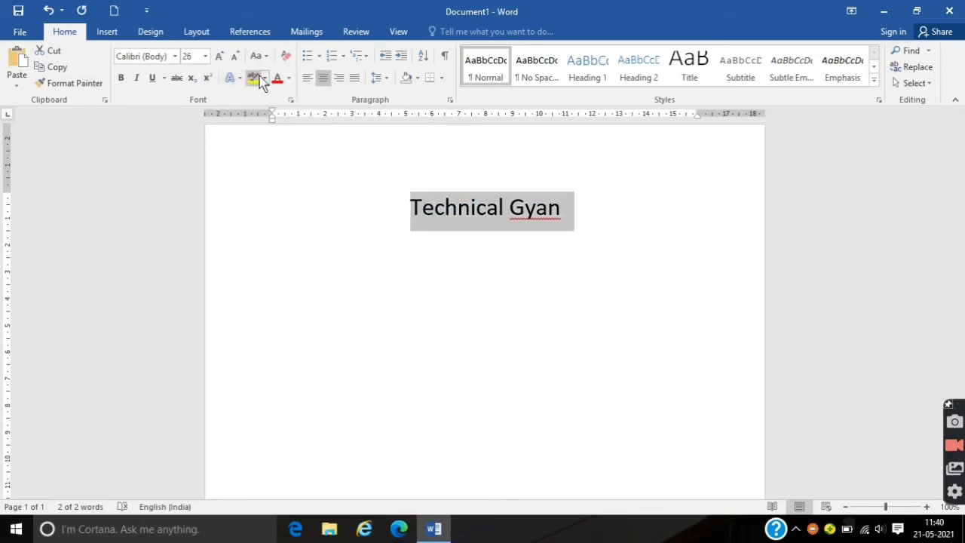
left_click(263, 79)
left_click(263, 79)
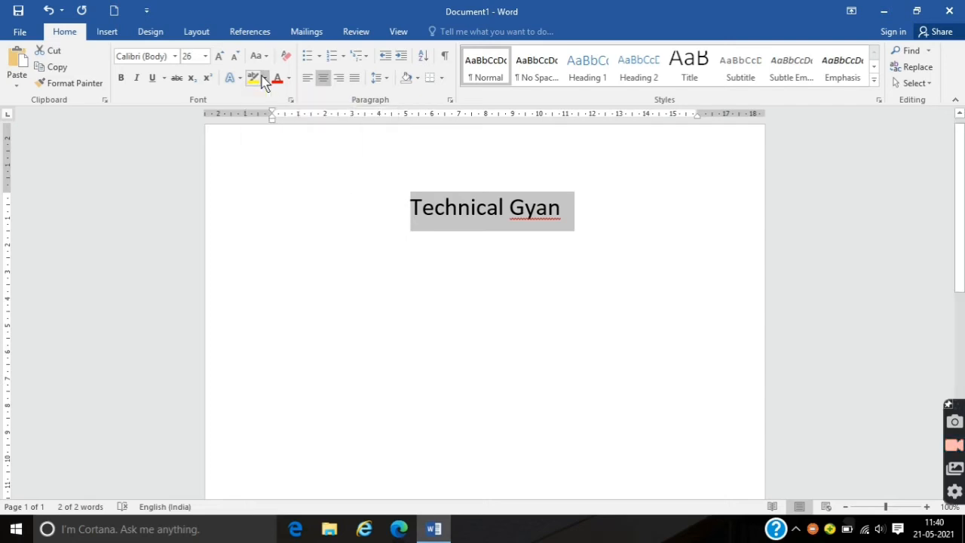
left_click(264, 79)
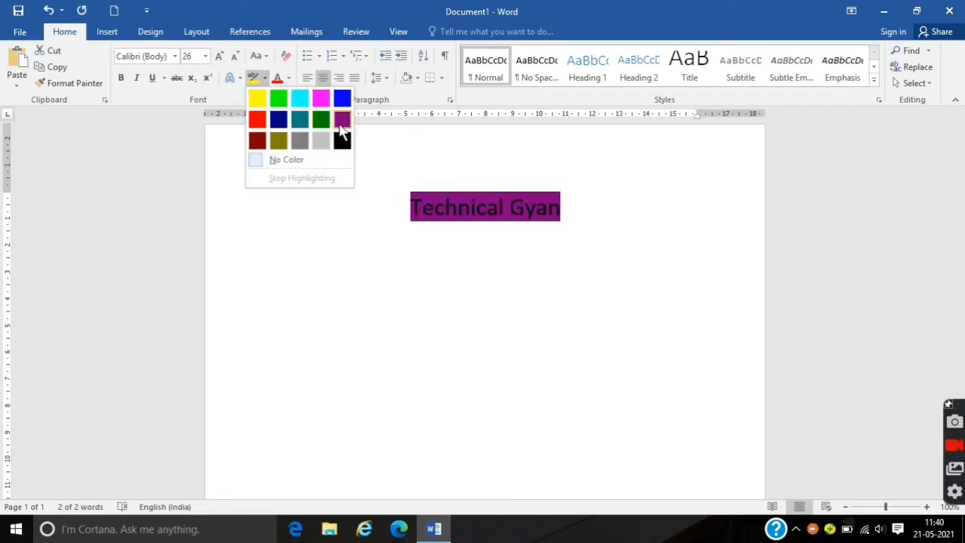
left_click(297, 214)
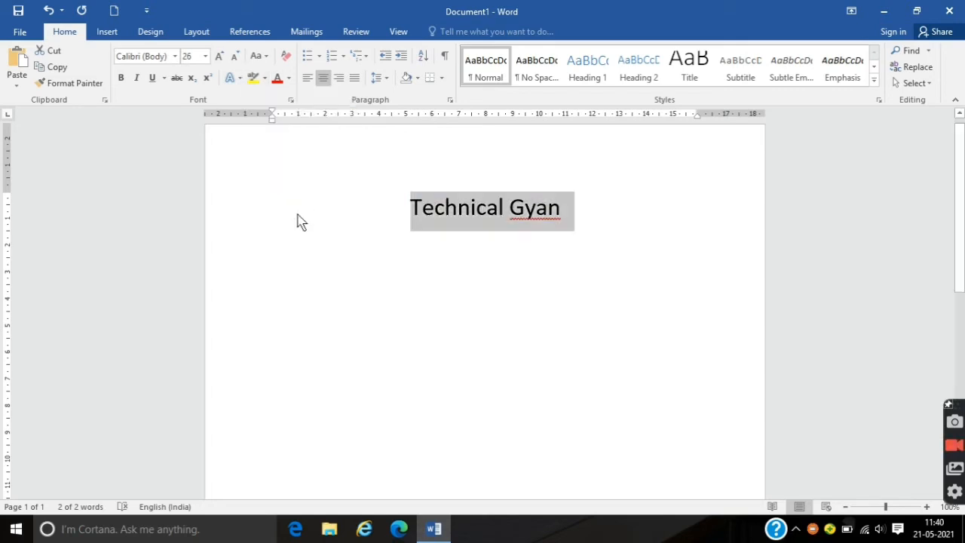
Preview the font colours, including a dark gold, on the selected title without applying one.
left_click(289, 79)
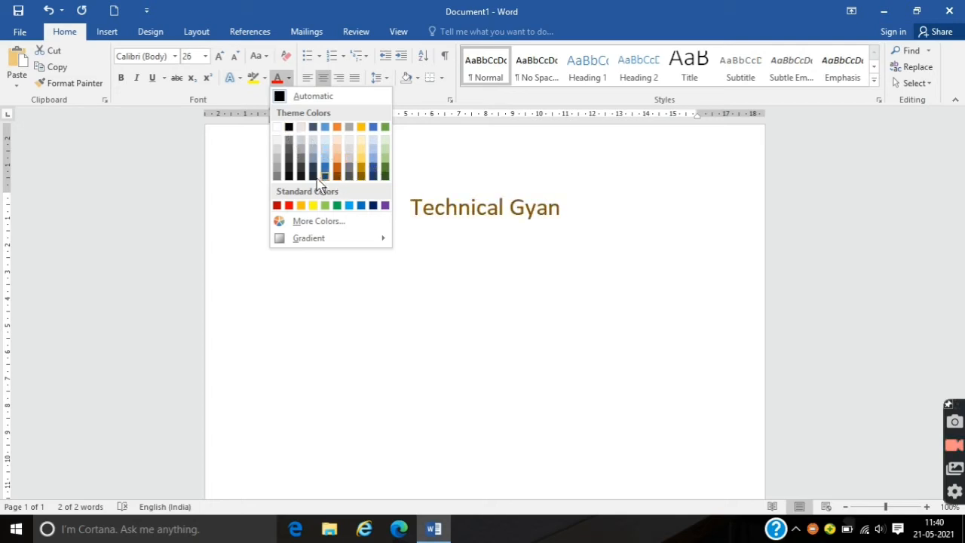
left_click(213, 181)
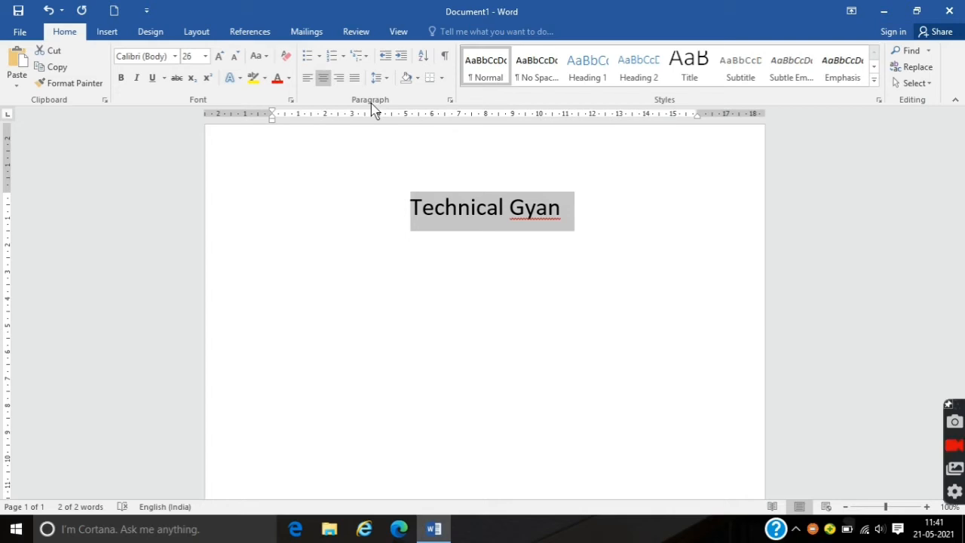
Try a round bullet on the title, turn it off, and look through the bullet and numbering libraries.
left_click(308, 57)
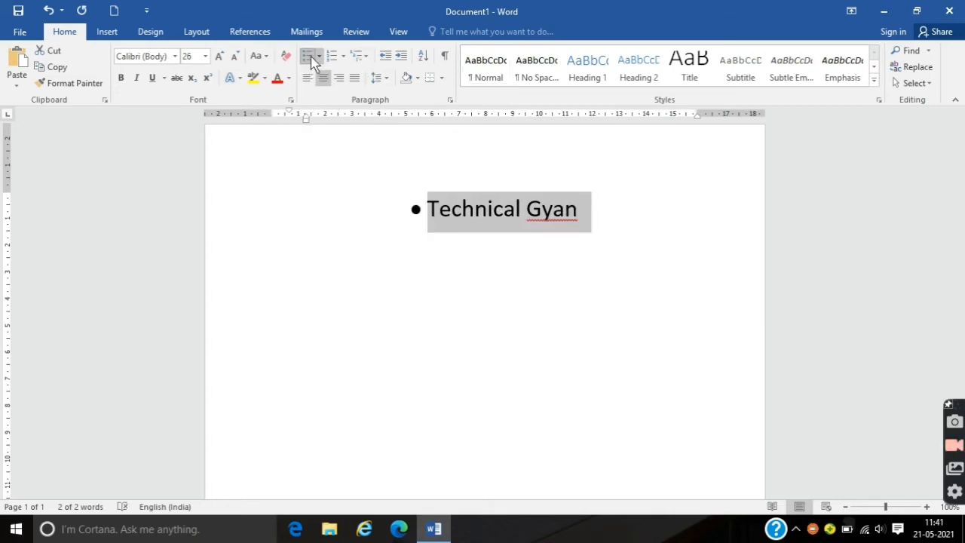
left_click(311, 58)
left_click(321, 57)
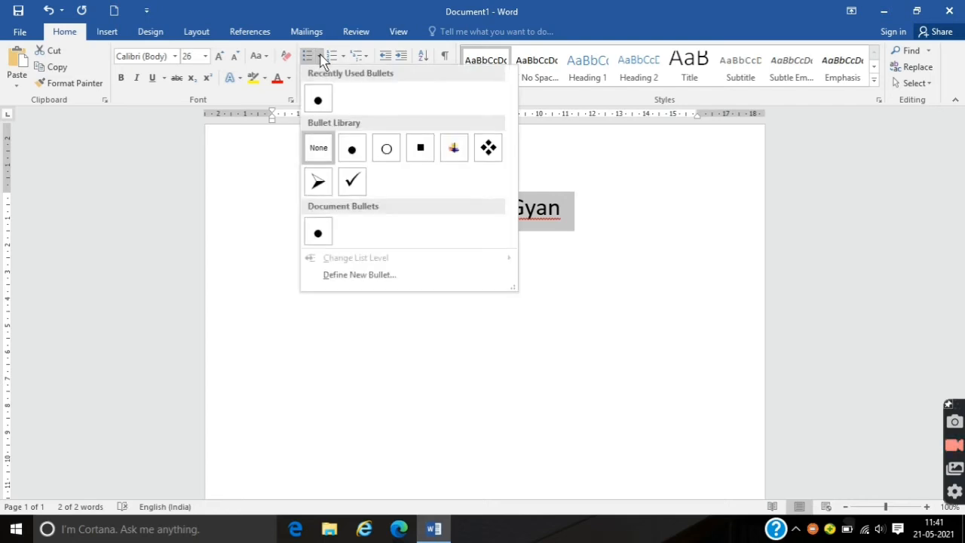
left_click(320, 58)
left_click(345, 57)
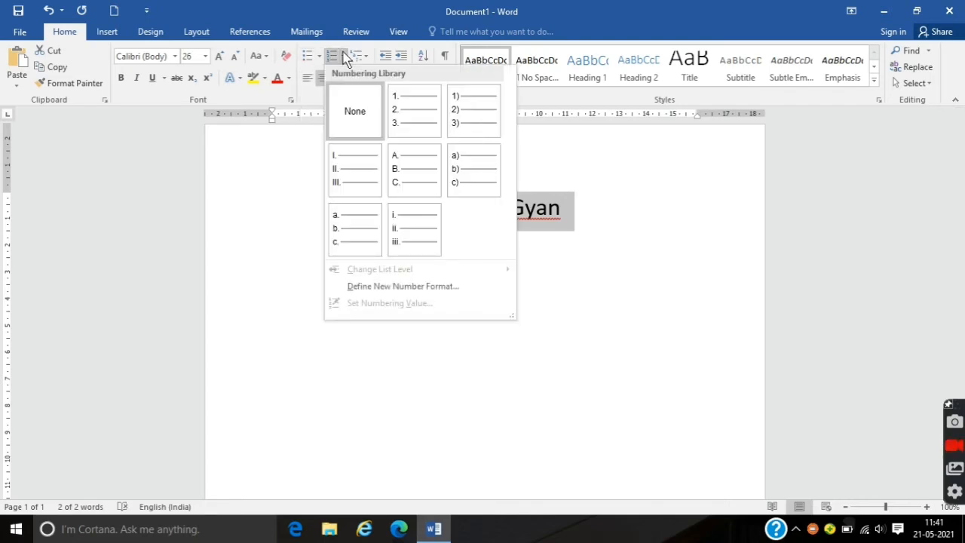
left_click(345, 57)
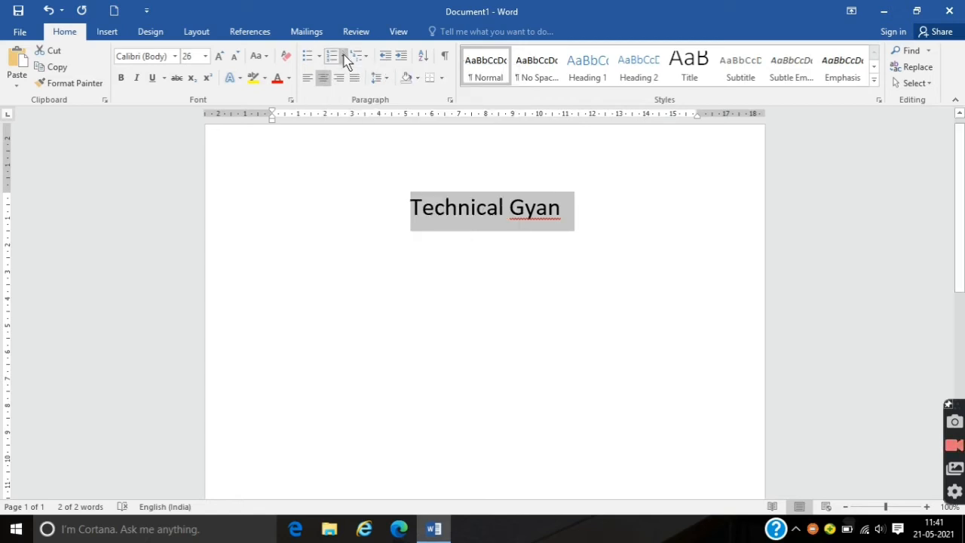
Start a bulleted list two lines below the title and fill seven items with the letter K.
left_click(571, 215)
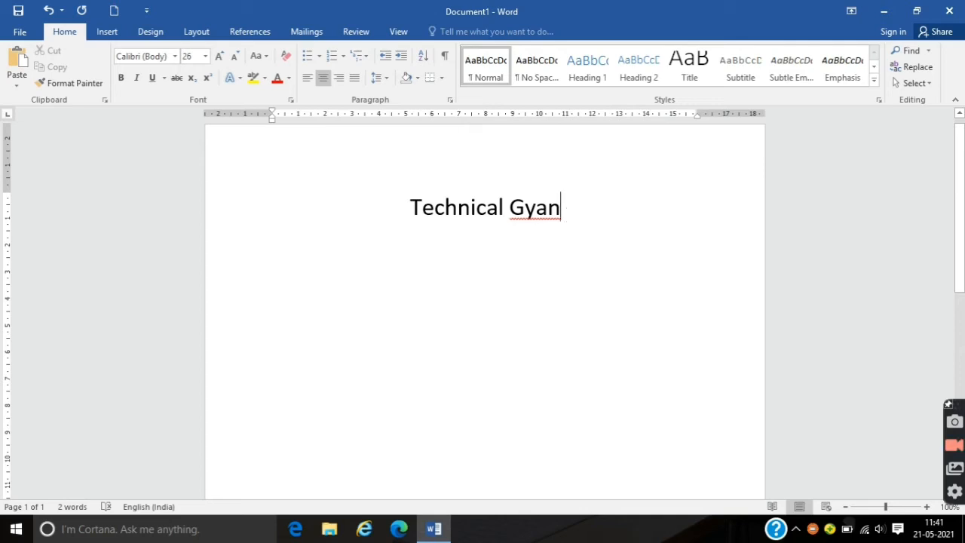
key("Return")
key("Return")
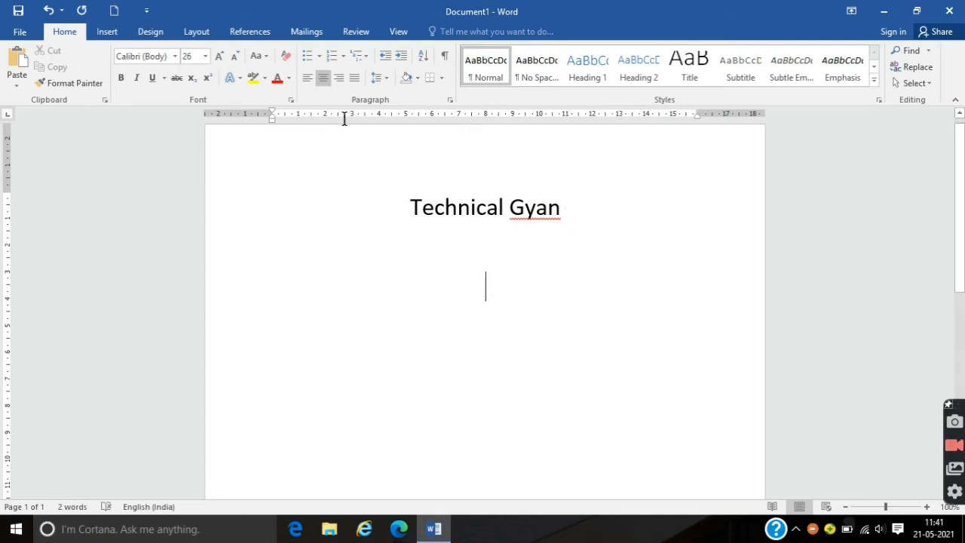
left_click(303, 58)
type("k")
key("Return")
type("k")
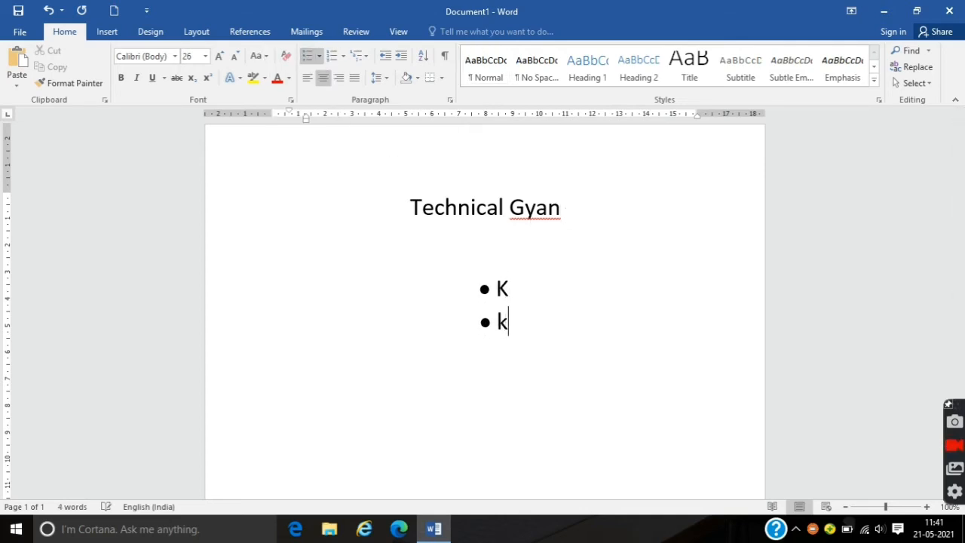
type(" k k k k k")
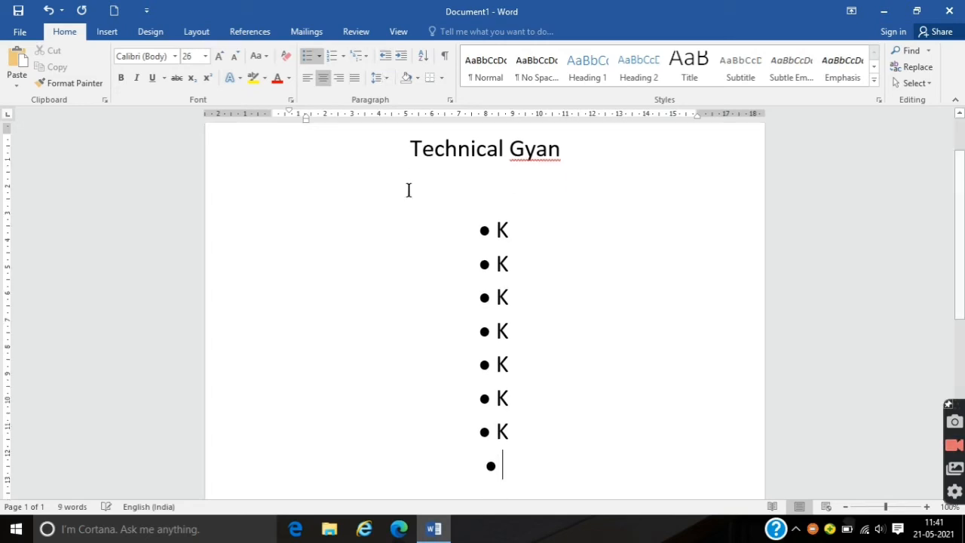
Remove the bullets from the K lines below the title and delete those lines.
left_click_drag(533, 483, 418, 203)
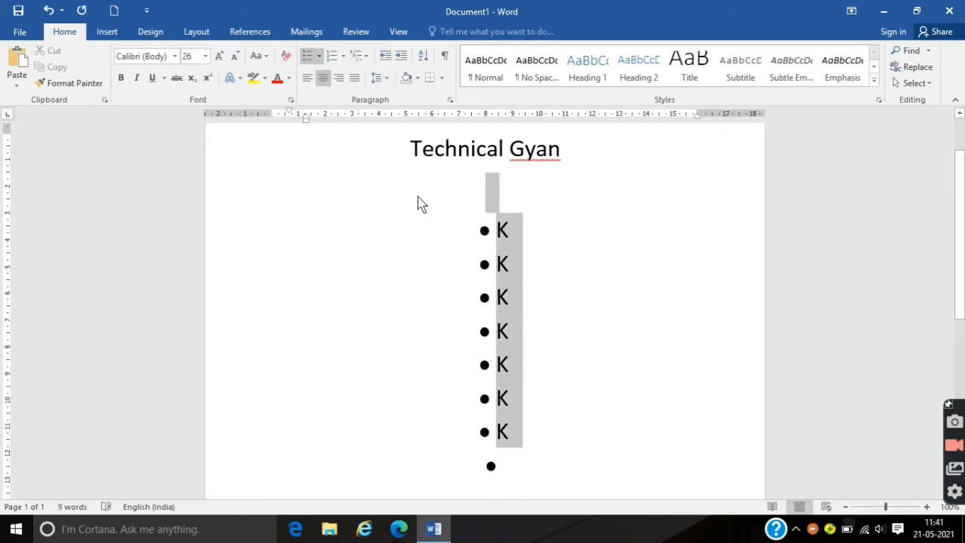
left_click(314, 58)
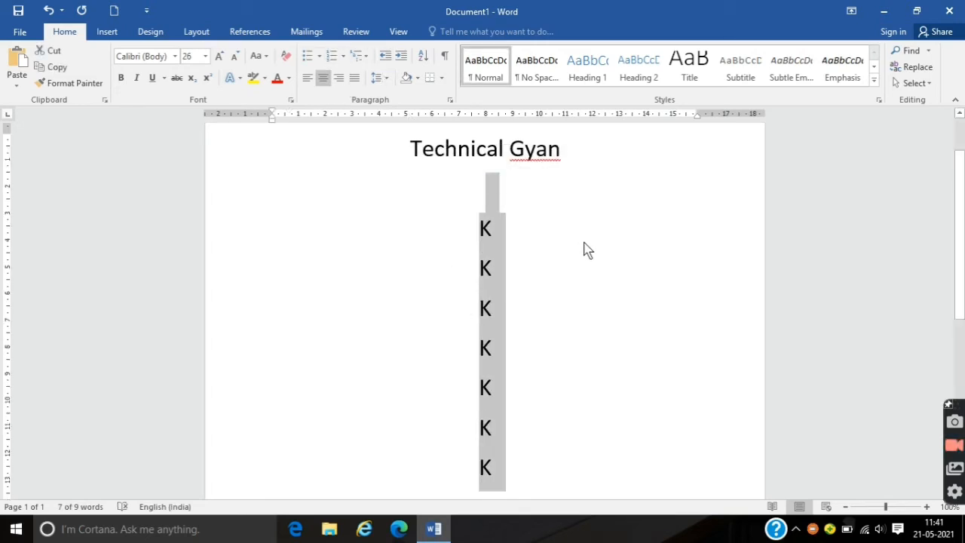
key("BackSpace")
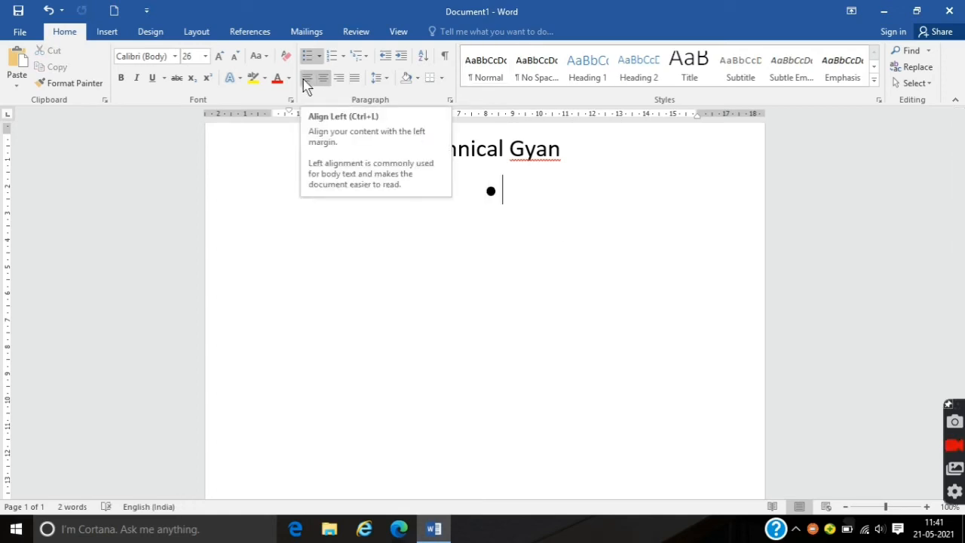
Try the left, right, centered and justified alignments on the title, finishing with it left-aligned.
left_click(566, 159)
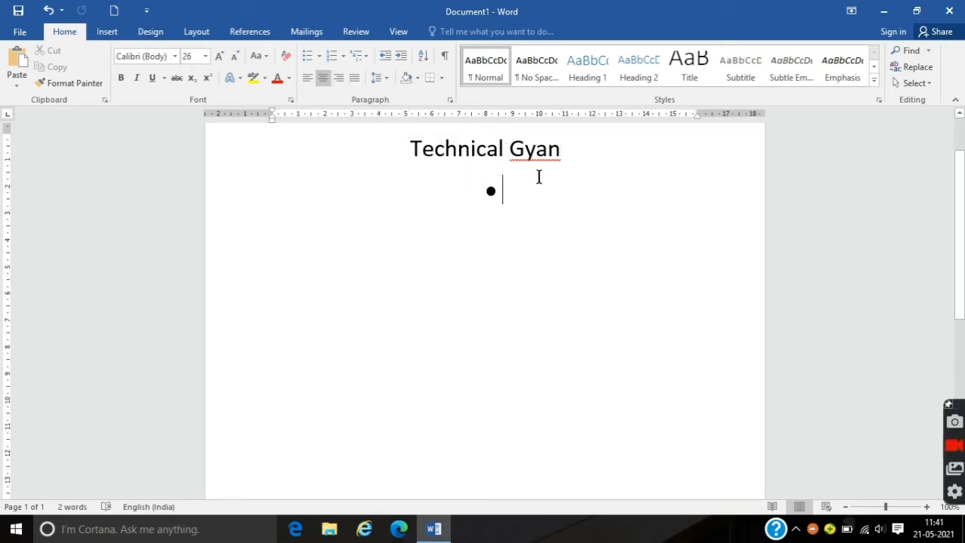
left_click_drag(565, 151, 410, 164)
key("ctrl+c")
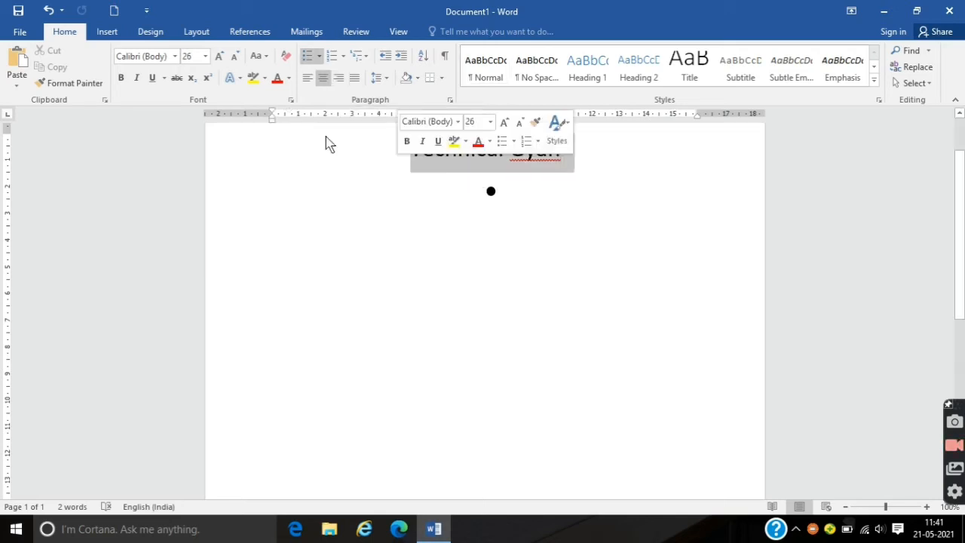
left_click(307, 78)
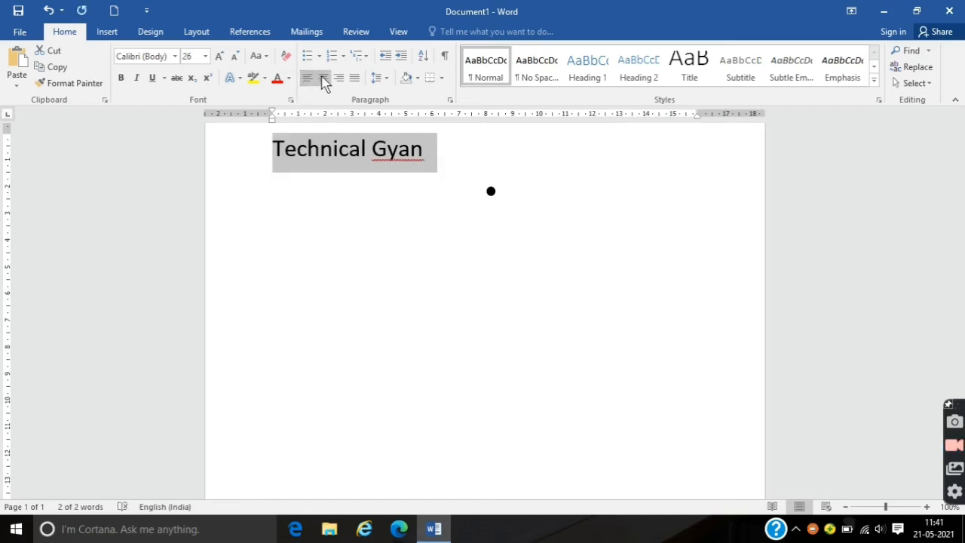
left_click(338, 78)
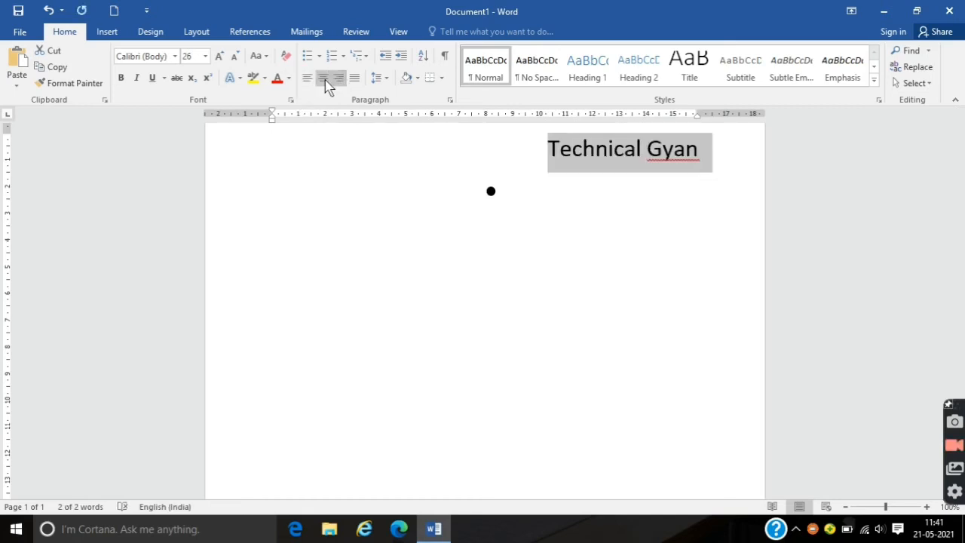
left_click(323, 78)
left_click(355, 78)
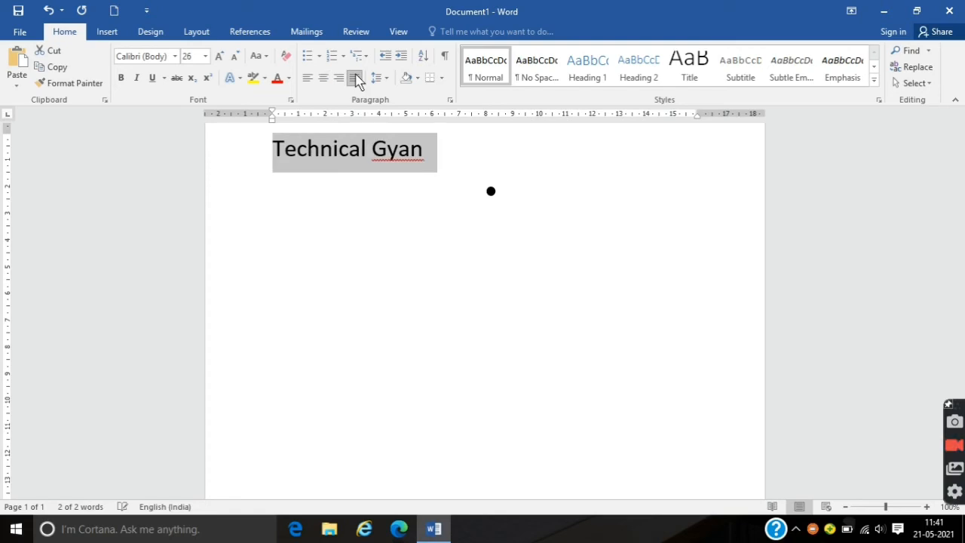
left_click(306, 82)
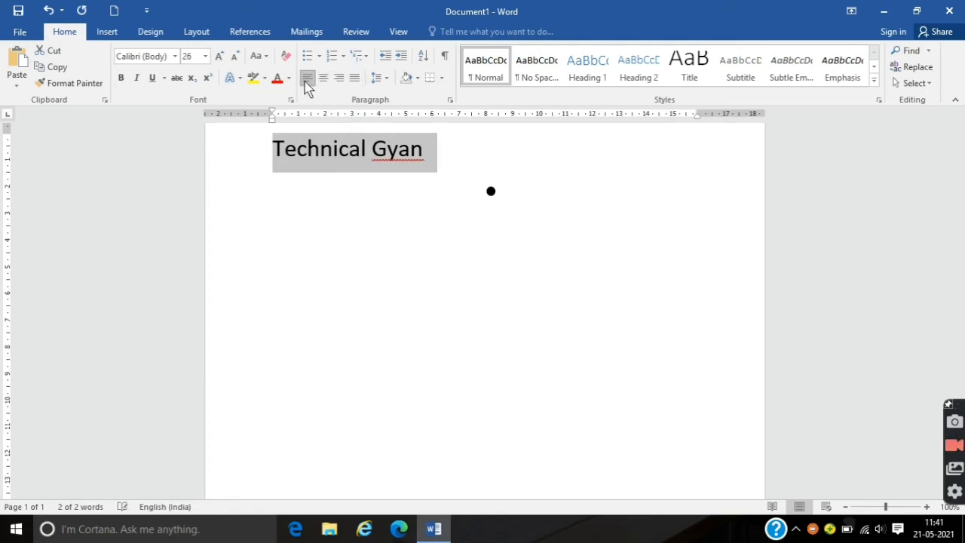
Preview the line spacing options on the selected title without applying one.
left_click(379, 80)
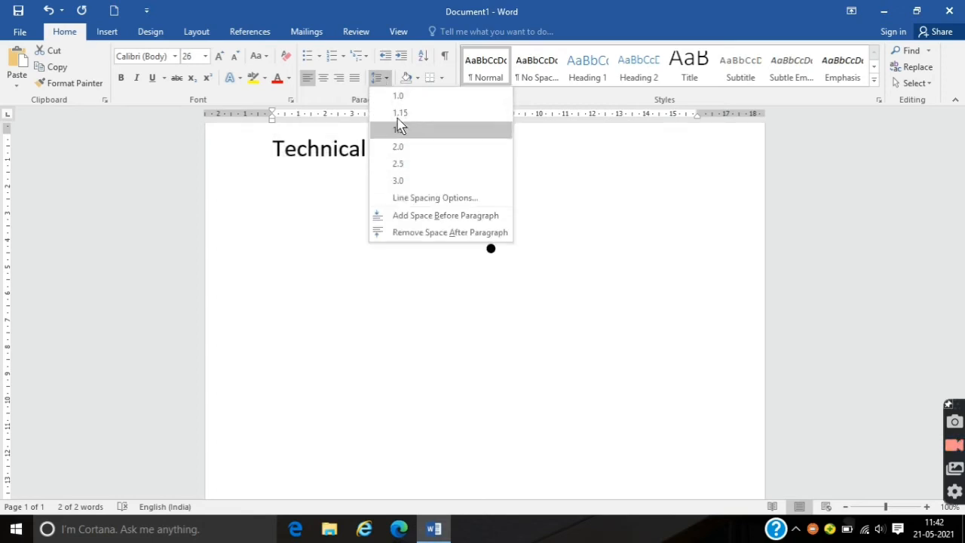
left_click(414, 281)
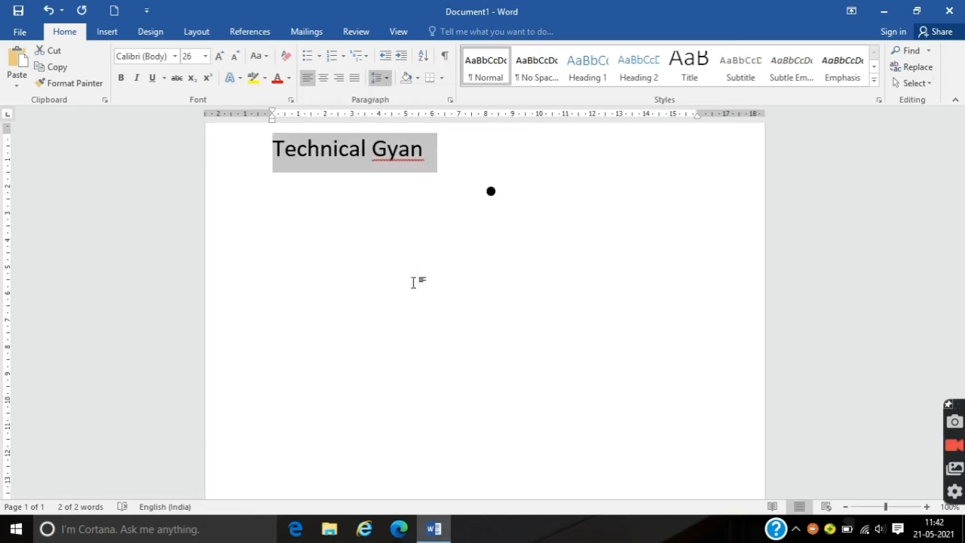
Copy the title line and paste it six times below, in place of the empty bullet.
left_click(430, 156)
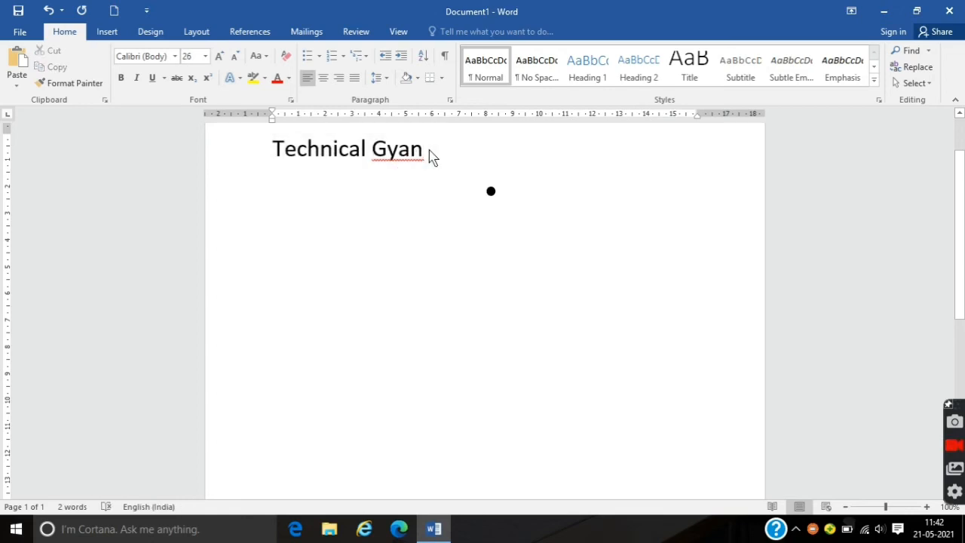
key("shift+Left")
key("shift+Left")
key("shift+Left")
key("shift+Left")
key("shift+Left")
key("shift+Left")
key("shift+Left")
key("shift+Left")
key("shift+Left")
key("shift+Left")
key("shift+Left")
key("shift+Left")
key("shift+Left")
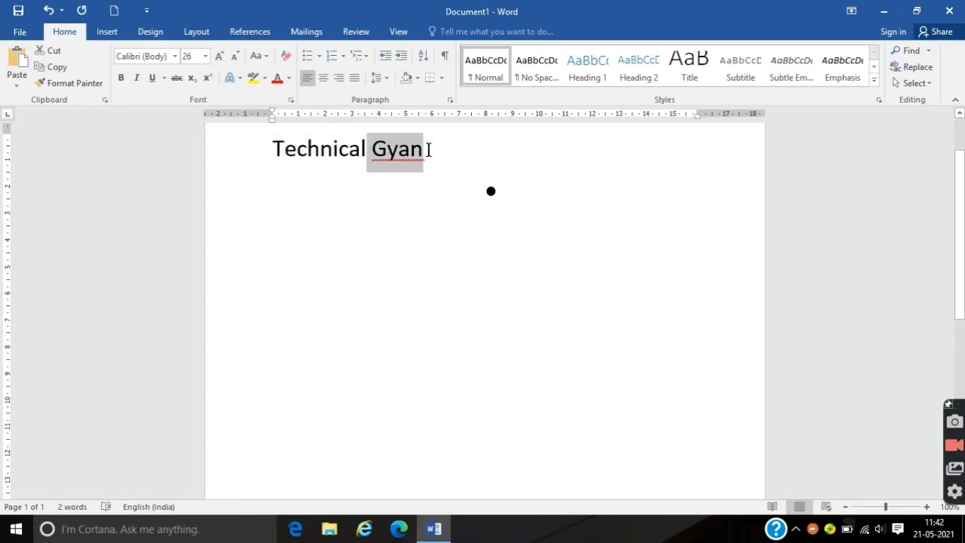
key("ctrl+a")
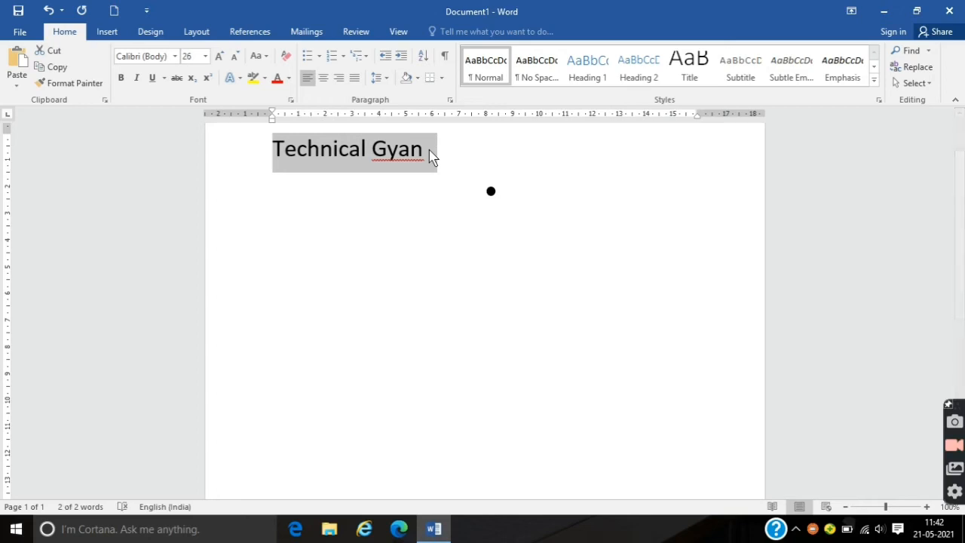
key("ctrl+v")
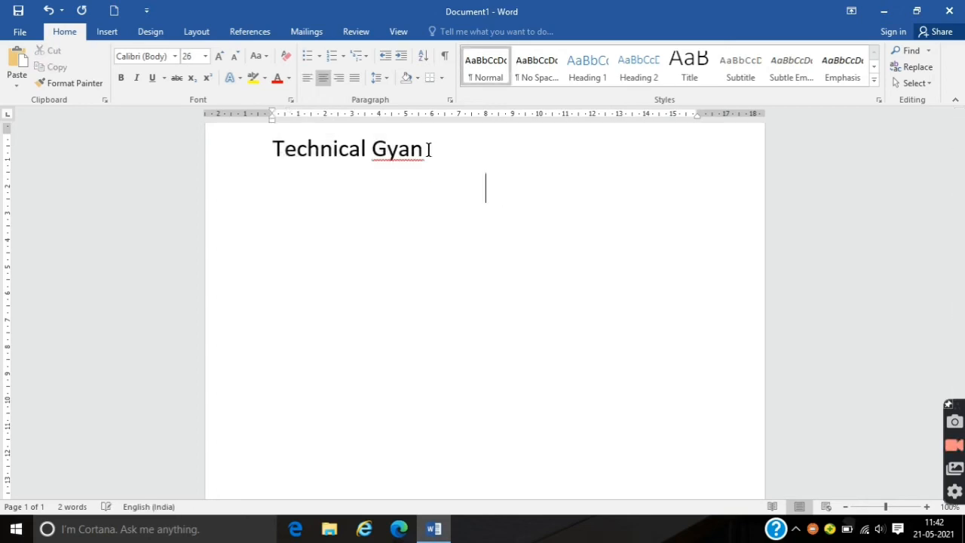
key("ctrl+v")
key("ctrl+v")
key("ctrl+v")
key("ctrl+v")
key("ctrl+v")
key("ctrl+v")
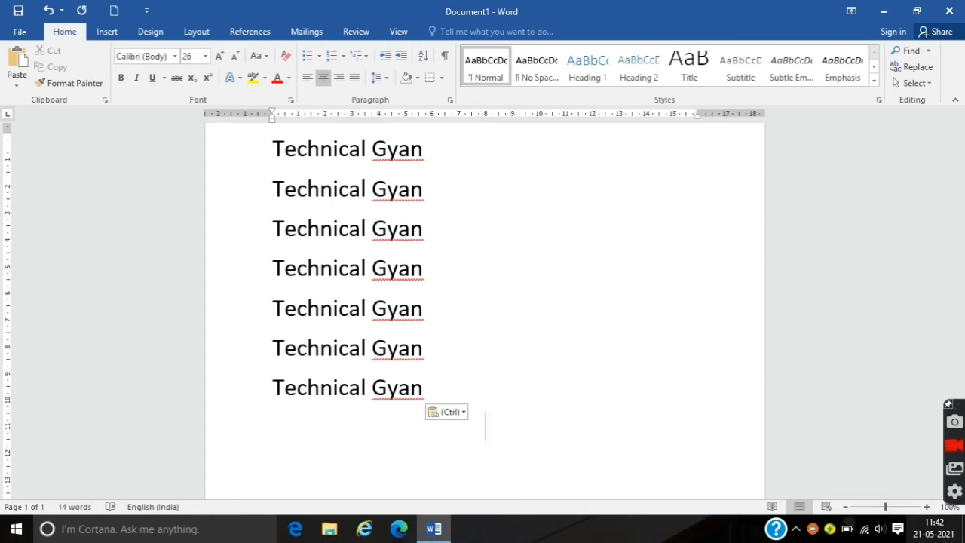
Select the first six "Technical Gyan" lines, set their line spacing to 1.0 and remove the space after each paragraph.
left_click(927, 507)
left_click(927, 507)
left_click(927, 506)
left_click(927, 507)
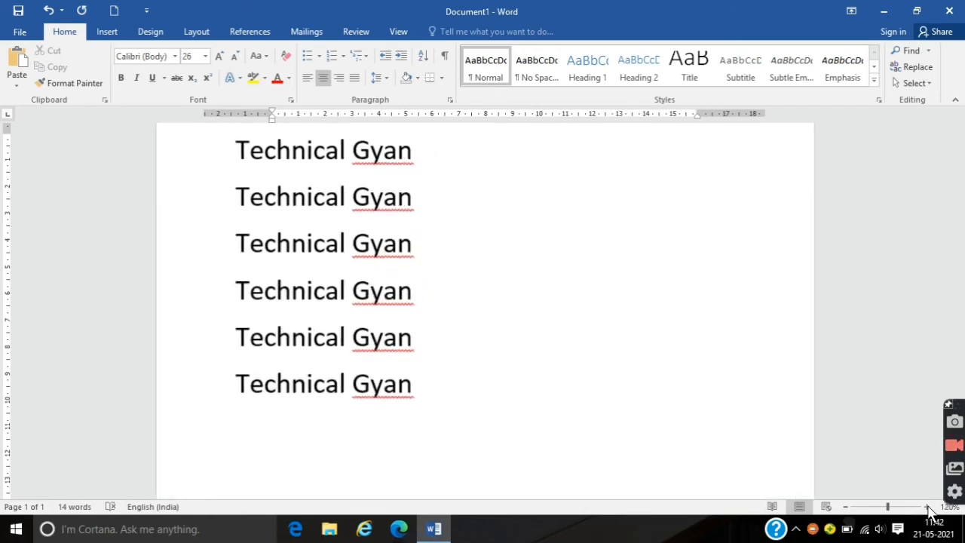
left_click_drag(173, 230, 363, 490)
left_click(375, 77)
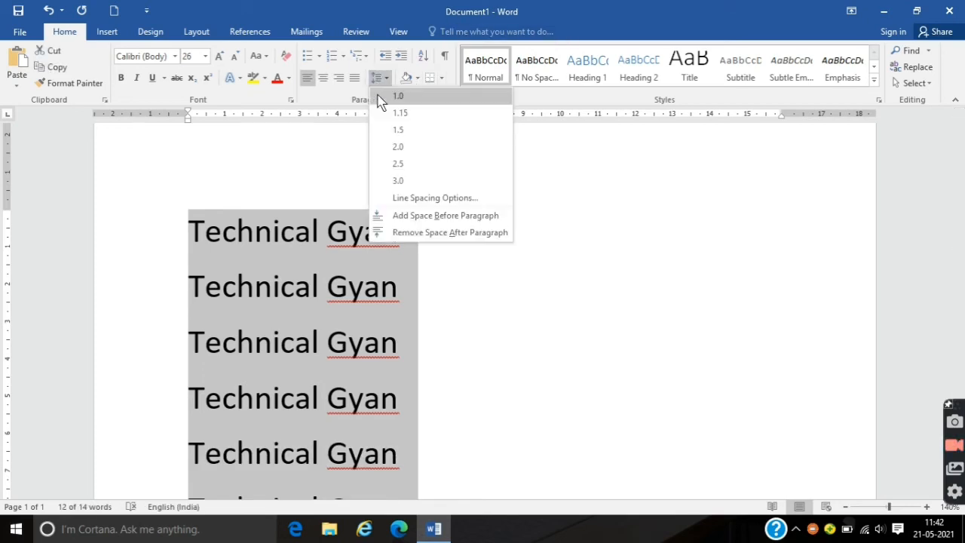
left_click(398, 96)
left_click(376, 78)
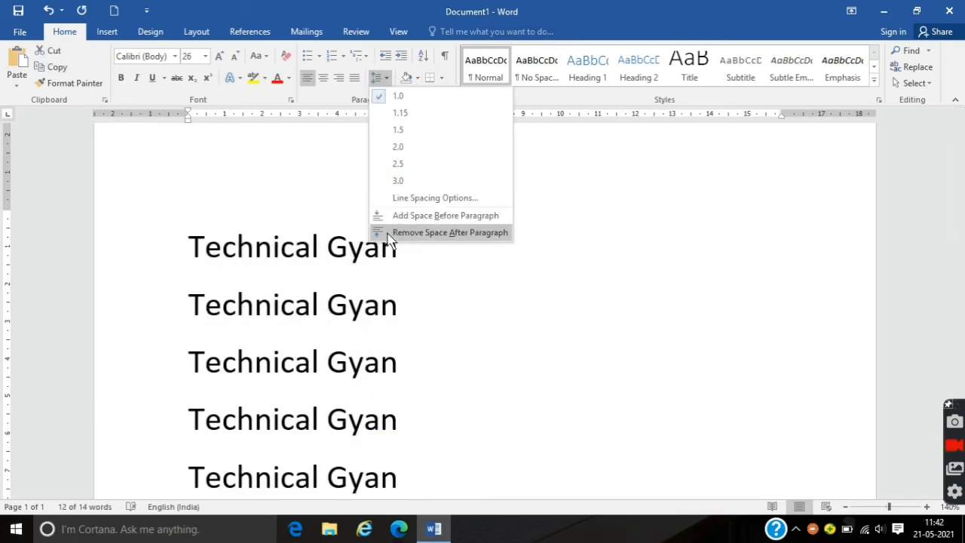
left_click(385, 232)
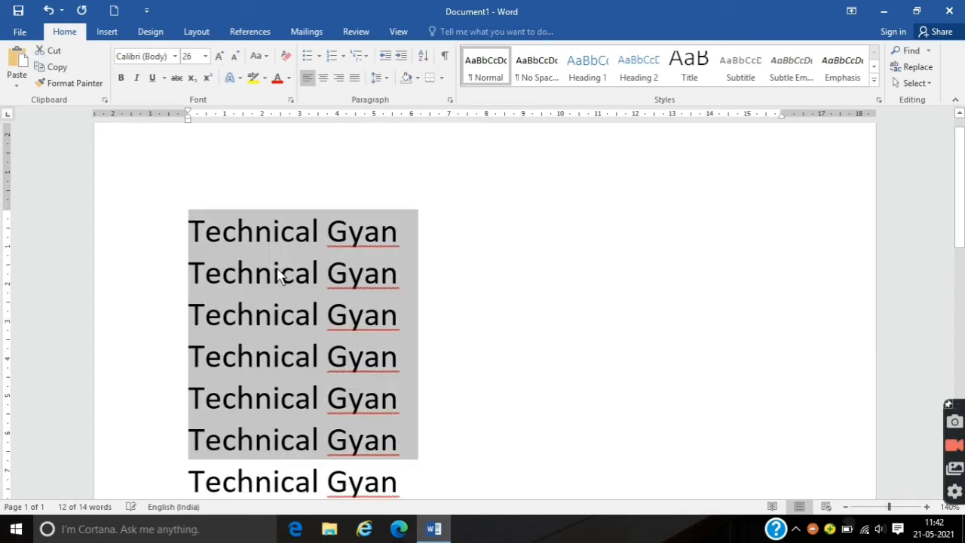
Restore the space after the selected paragraphs and set their line spacing to 2.5.
left_click(375, 78)
left_click(393, 126)
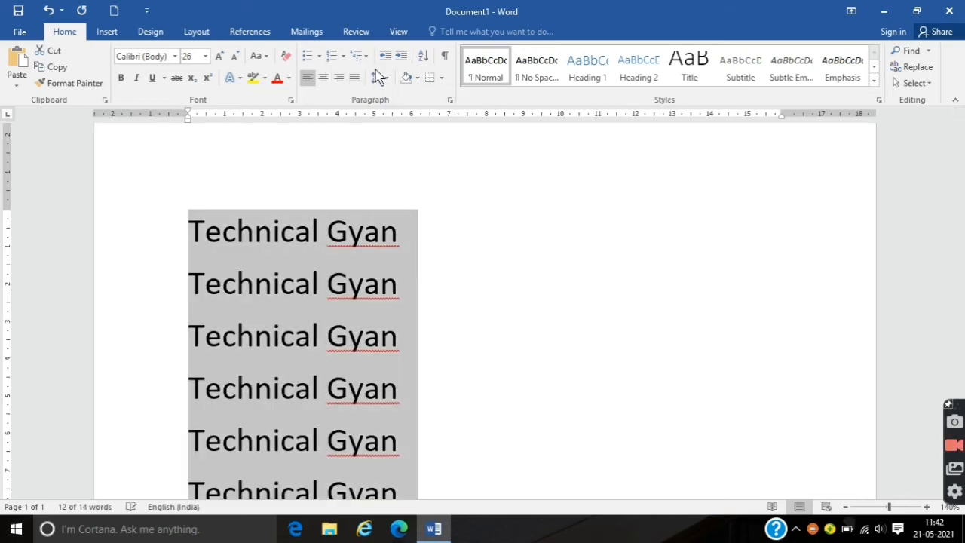
left_click(376, 78)
left_click(397, 164)
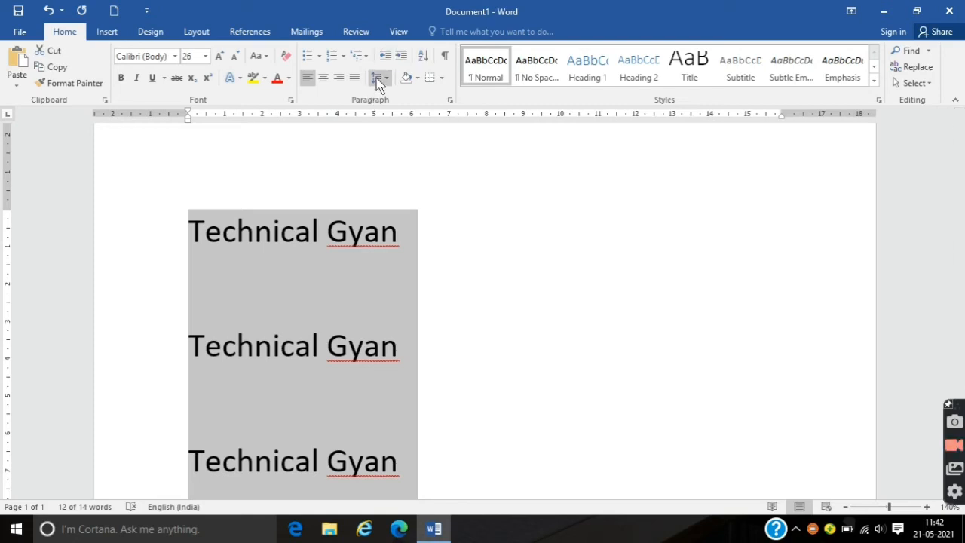
Shade the selected "Technical Gyan" lines black and reset their shading to No Color.
left_click(417, 79)
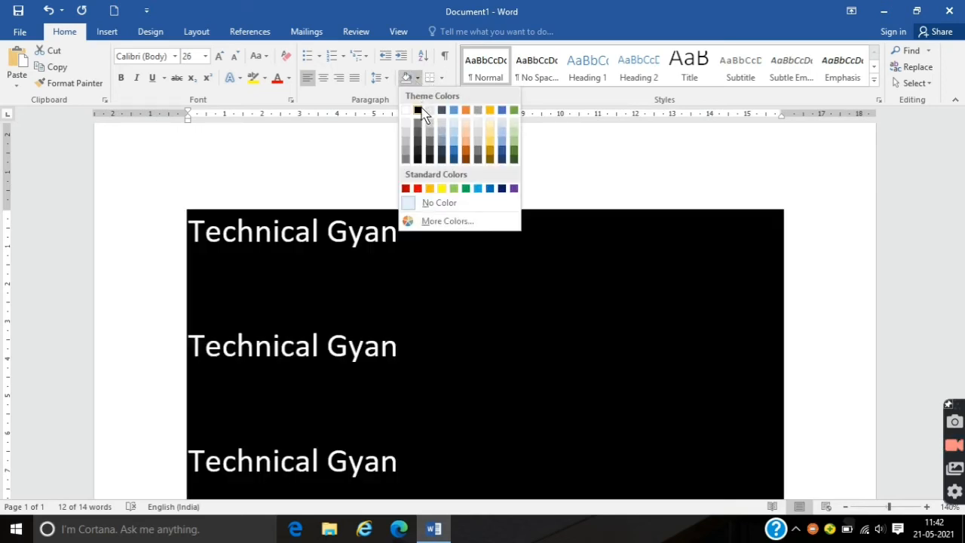
left_click(423, 111)
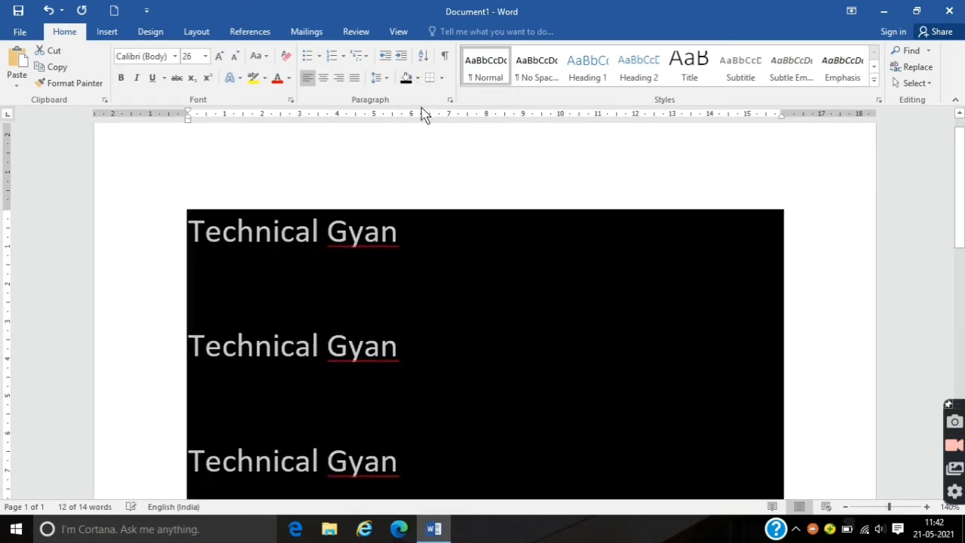
left_click(416, 78)
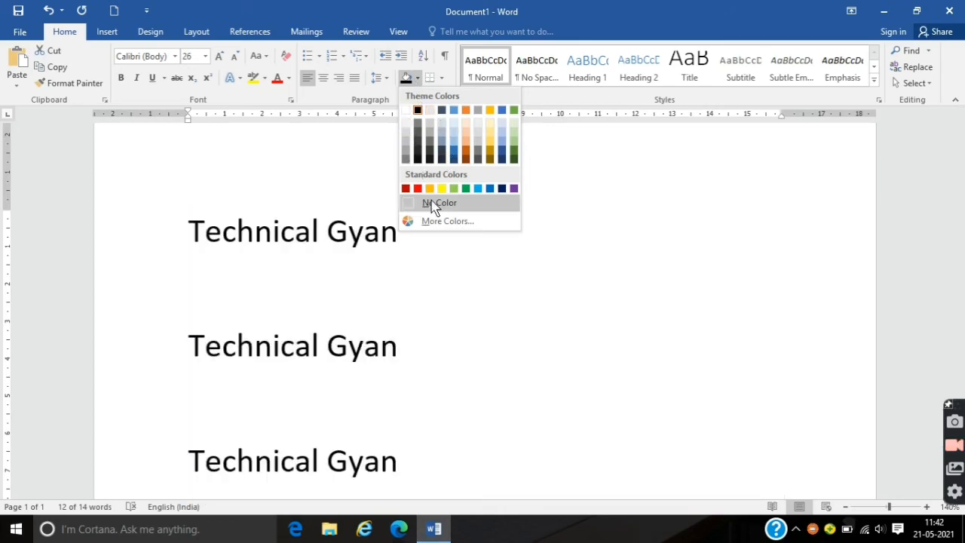
left_click(434, 203)
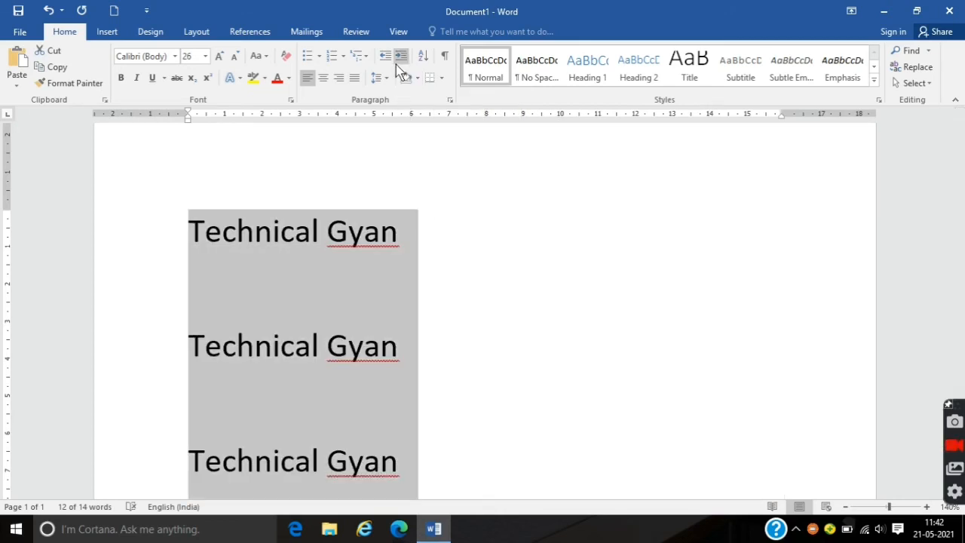
Look through the border options and preview the gallery styles on the selected lines without applying any.
left_click(442, 79)
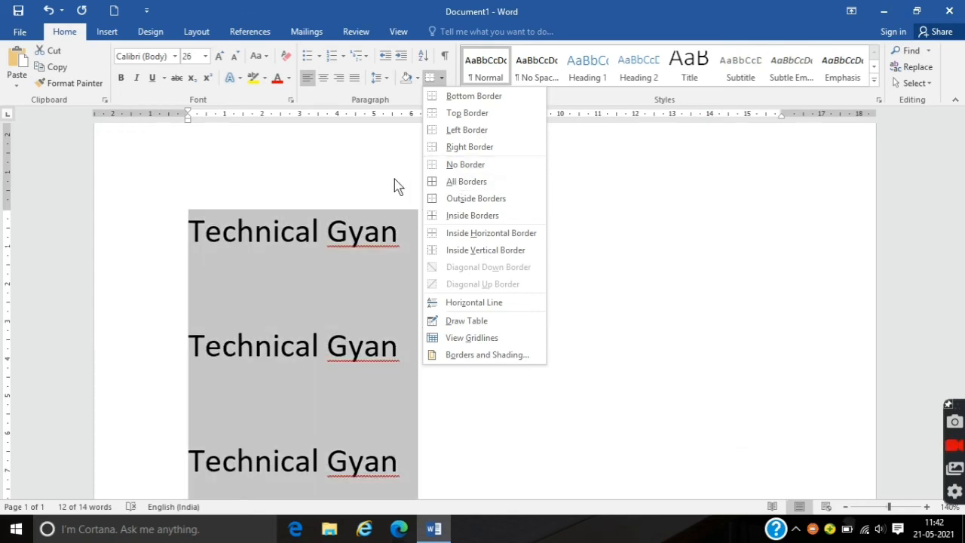
left_click(393, 180)
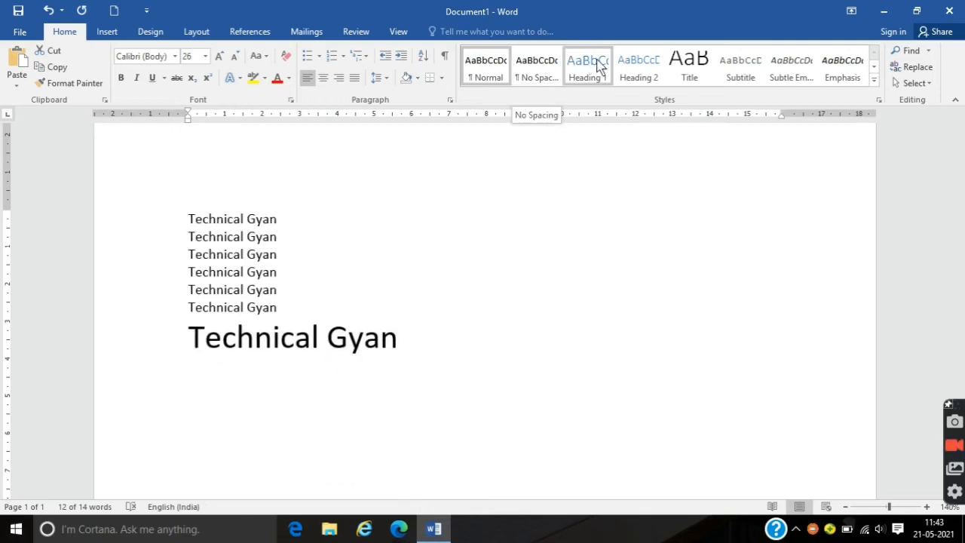
left_click(874, 80)
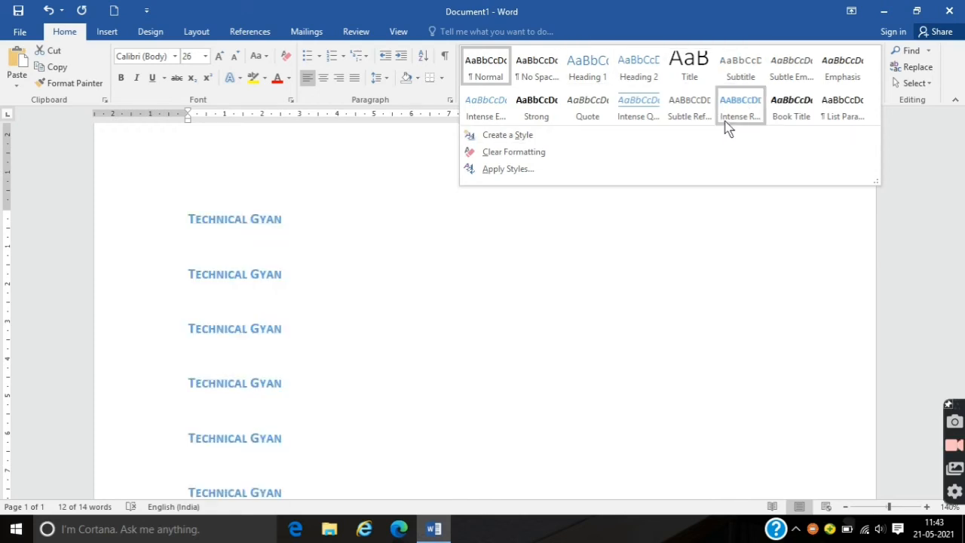
left_click(707, 212)
left_click(645, 70)
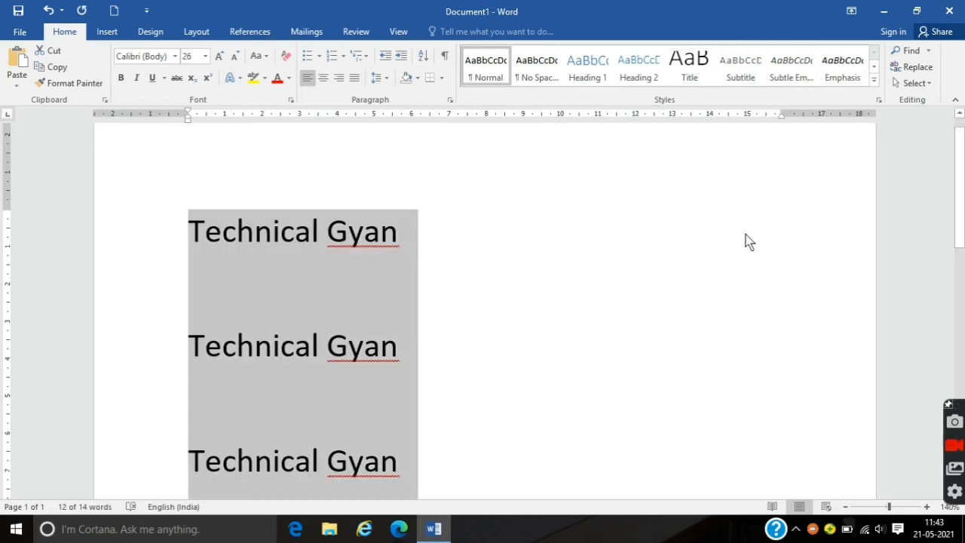
Search the document for "Gyan" and look through the highlighted matches.
left_click(905, 51)
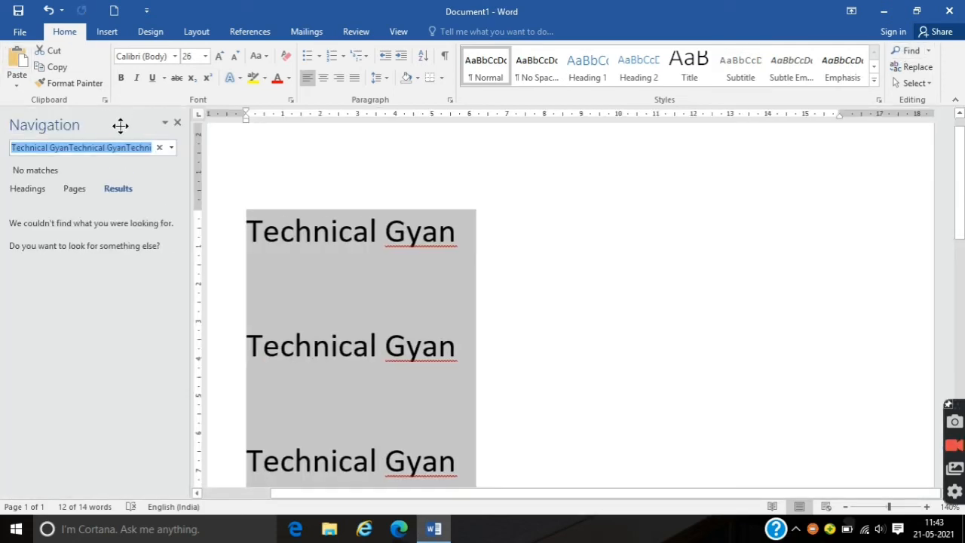
type("Gyan")
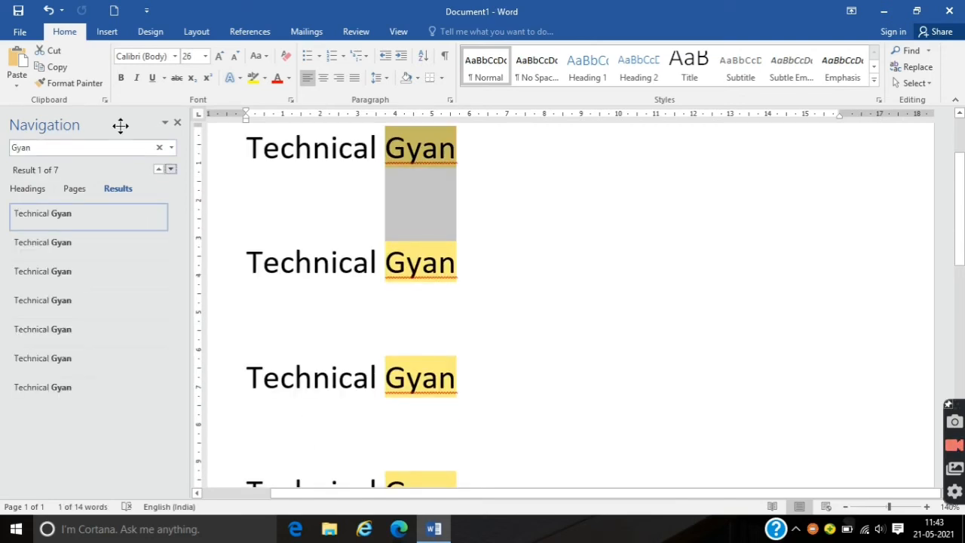
scroll(433, 330, "down", 3)
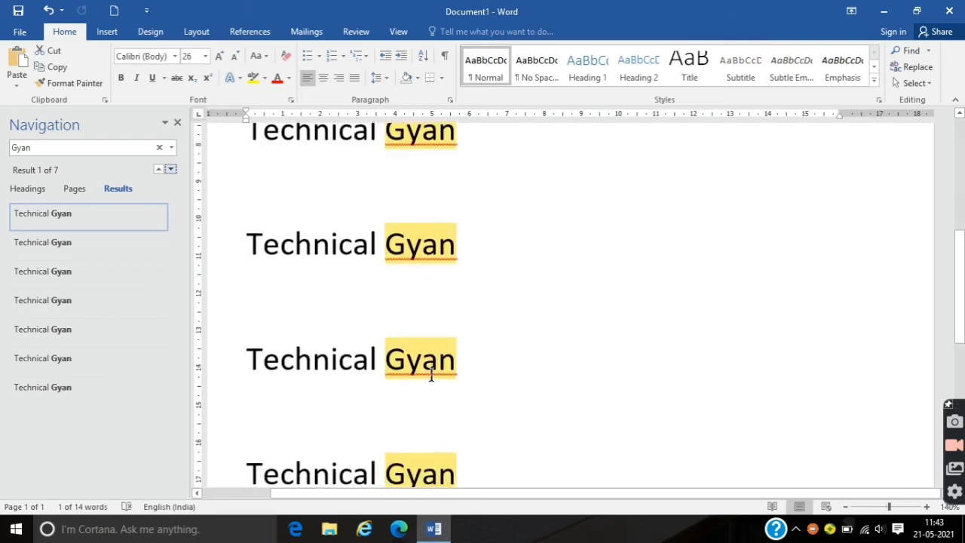
scroll(407, 339, "up", 3)
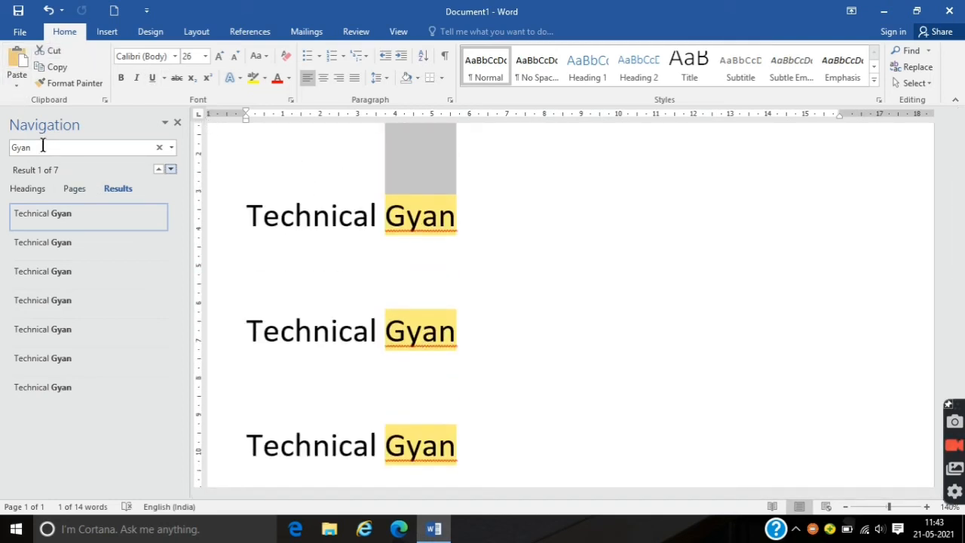
left_click(679, 193)
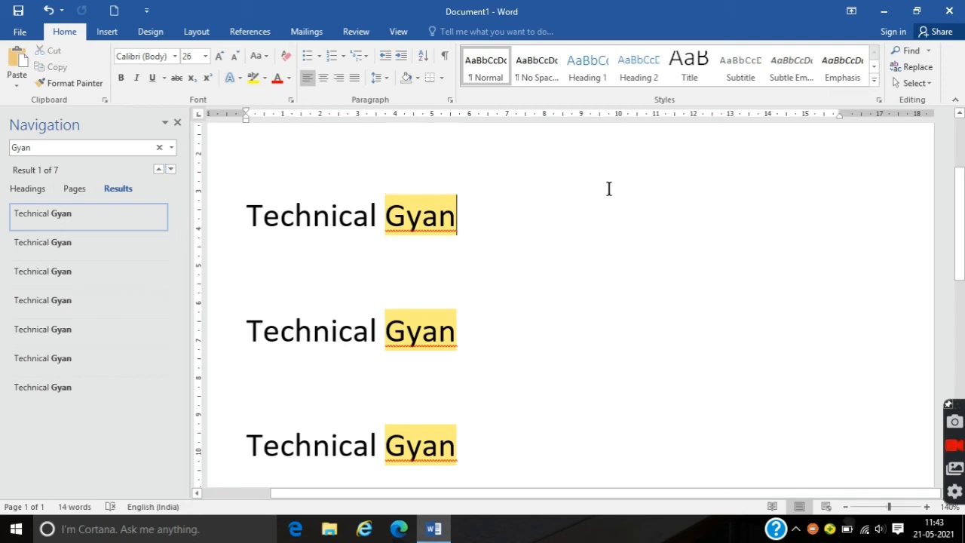
scroll(478, 327, "down", 4)
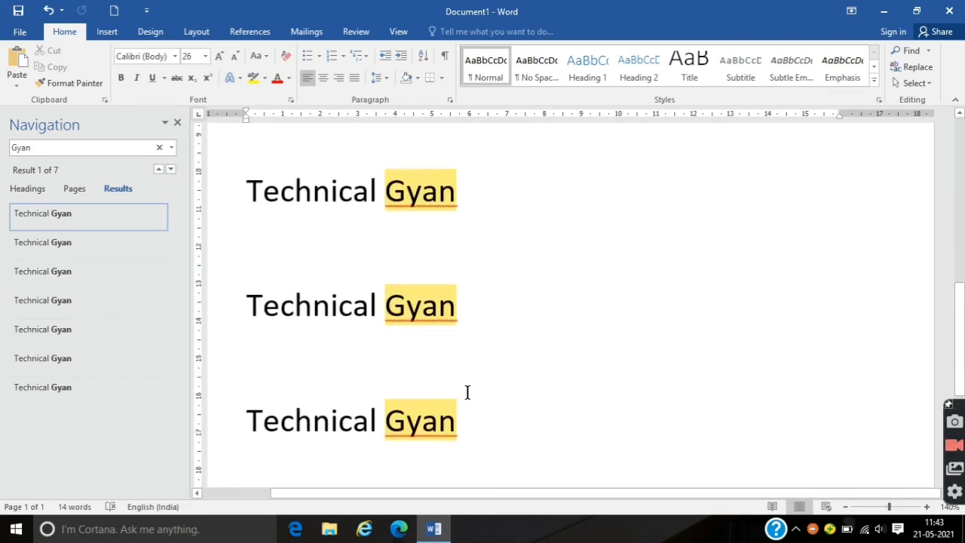
scroll(468, 392, "up", 1)
Replace every occurrence of "Gyan" in the document with "guru ji" and close Find and Replace.
left_click(914, 67)
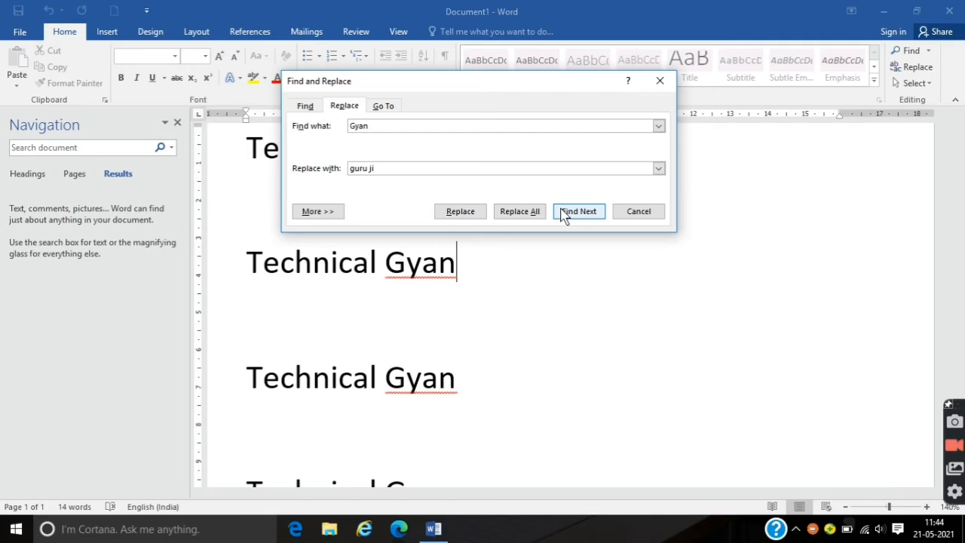
left_click(513, 218)
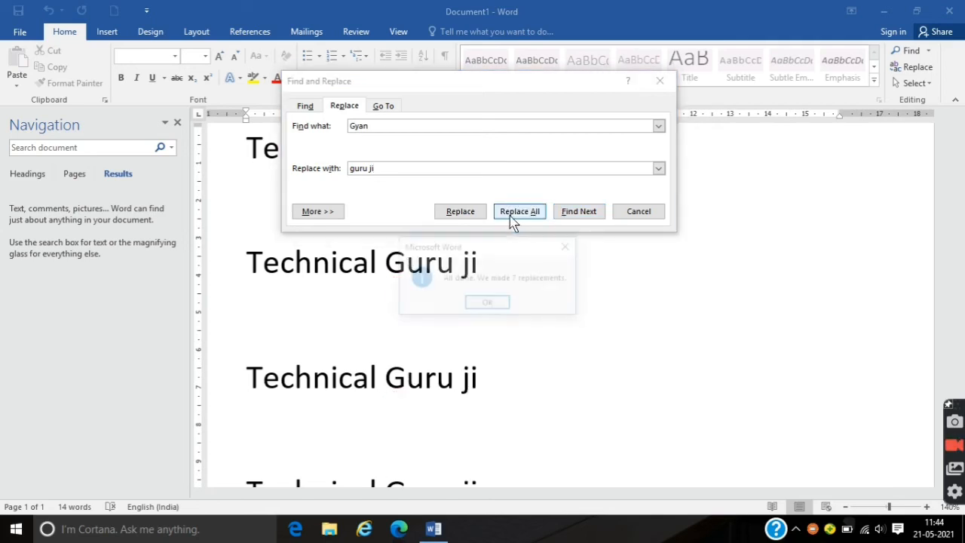
left_click(475, 304)
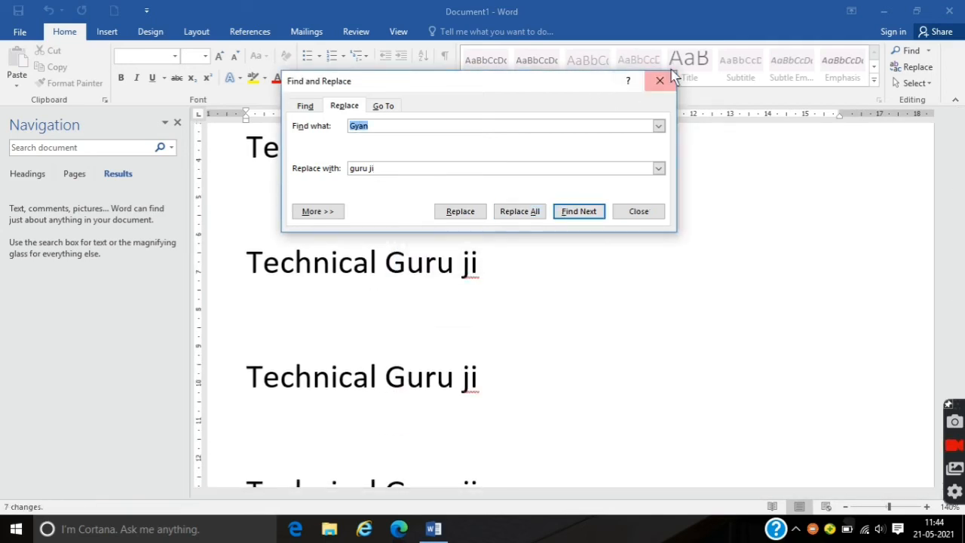
left_click(660, 81)
scroll(362, 209, "up", 3)
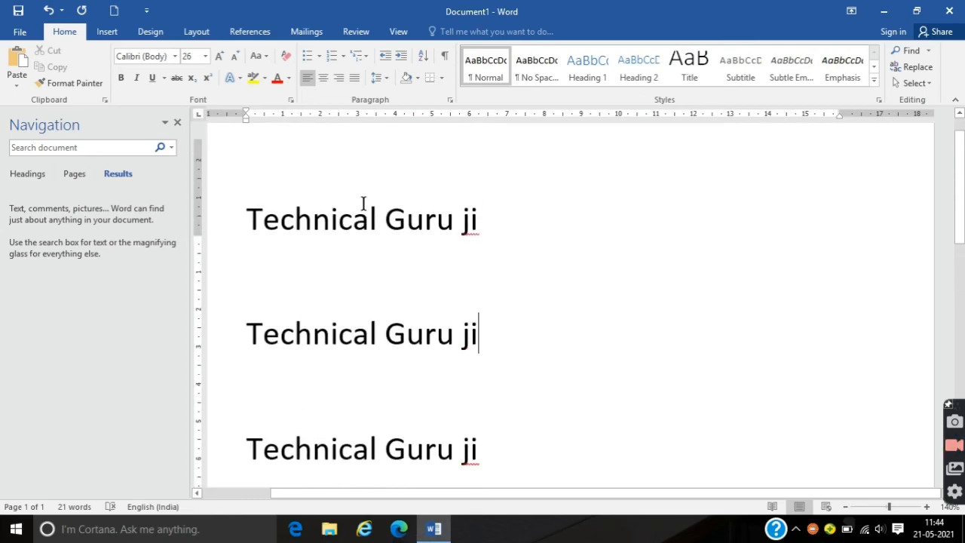
Select all the "Technical Guru ji" lines and delete them to empty the page.
left_click_drag(252, 252, 732, 538)
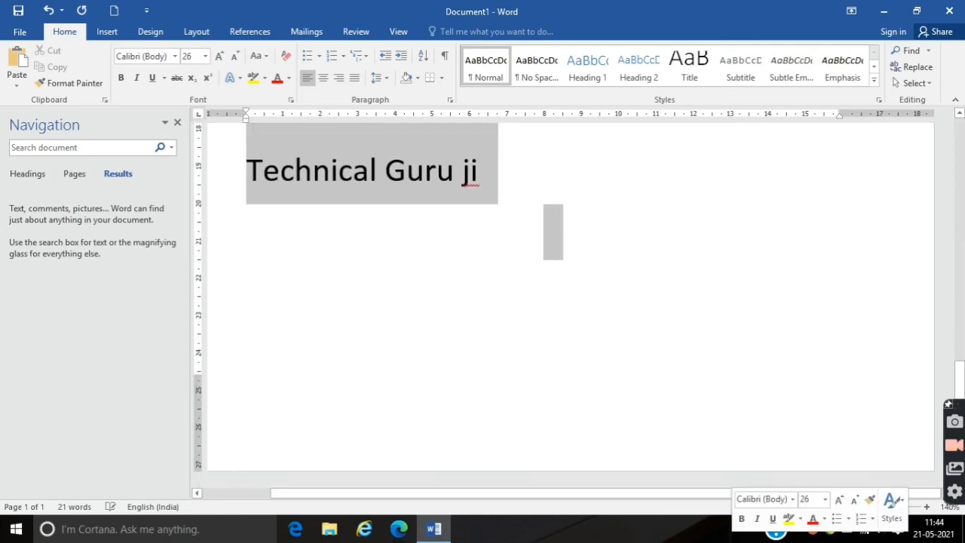
key("Delete")
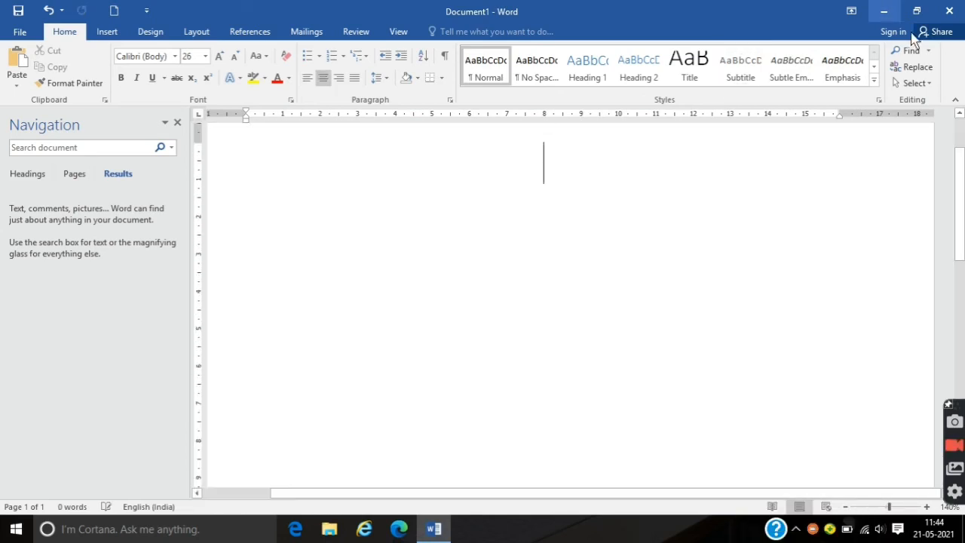
Enter the sample text "xfgdfh" on the empty page and select it with Select All.
left_click(914, 83)
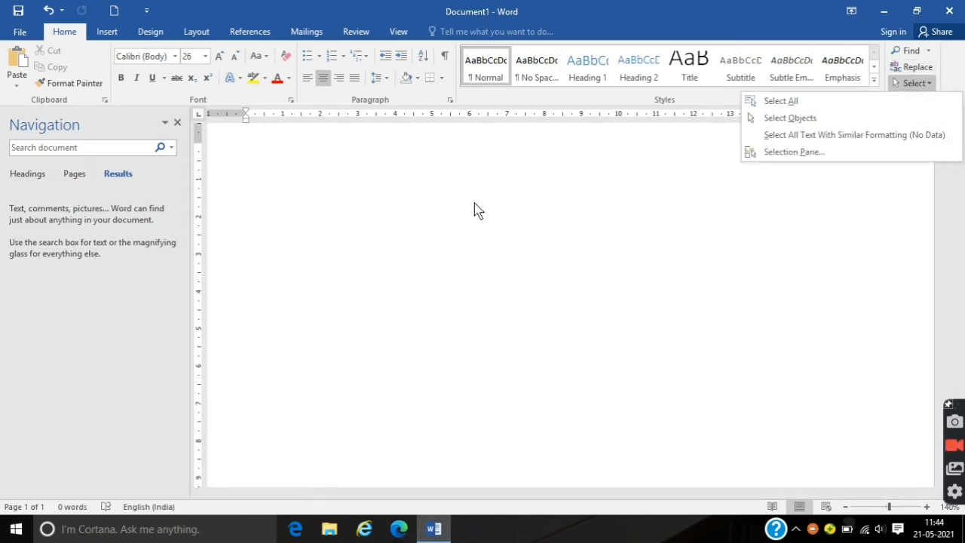
left_click(385, 195)
type("xfgdfh")
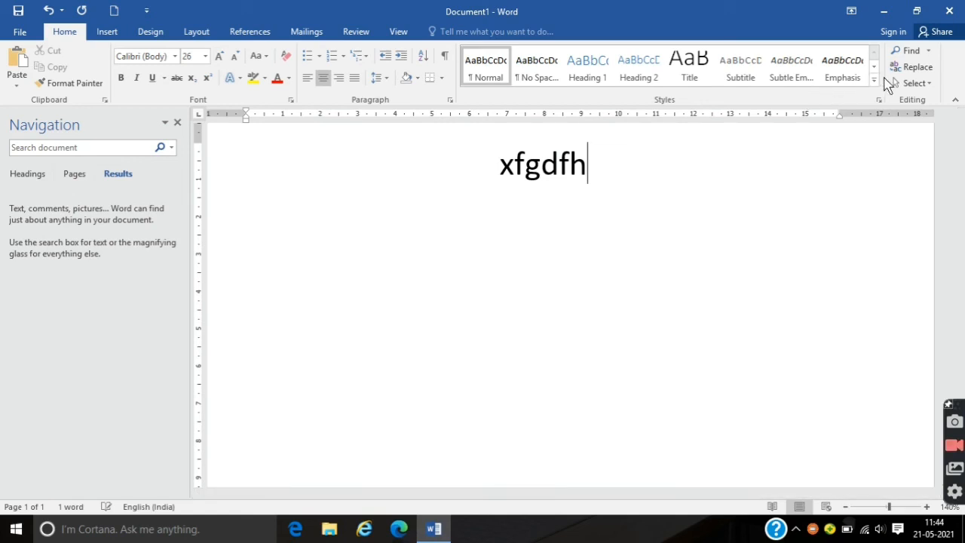
left_click(914, 83)
left_click(868, 100)
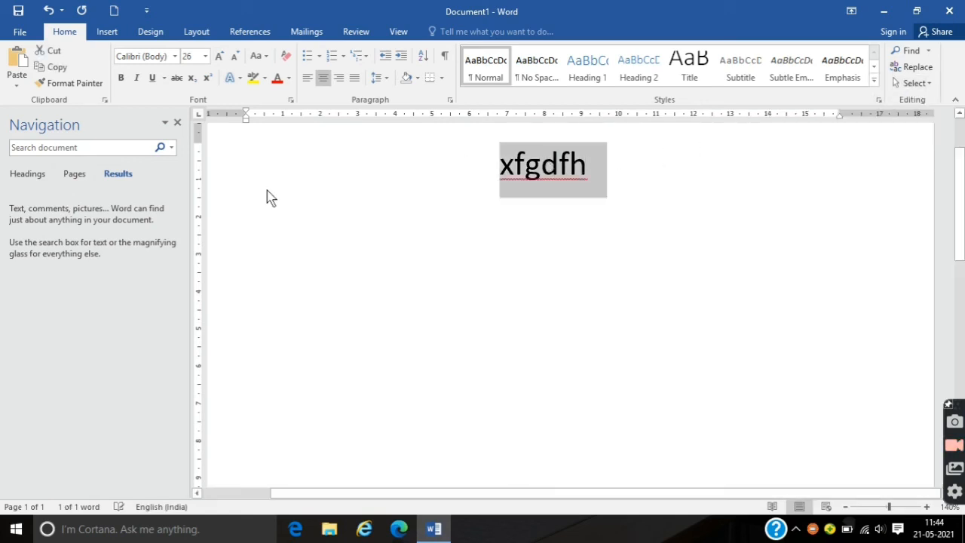
Close the Navigation pane and delete the selected sample text.
left_click(178, 123)
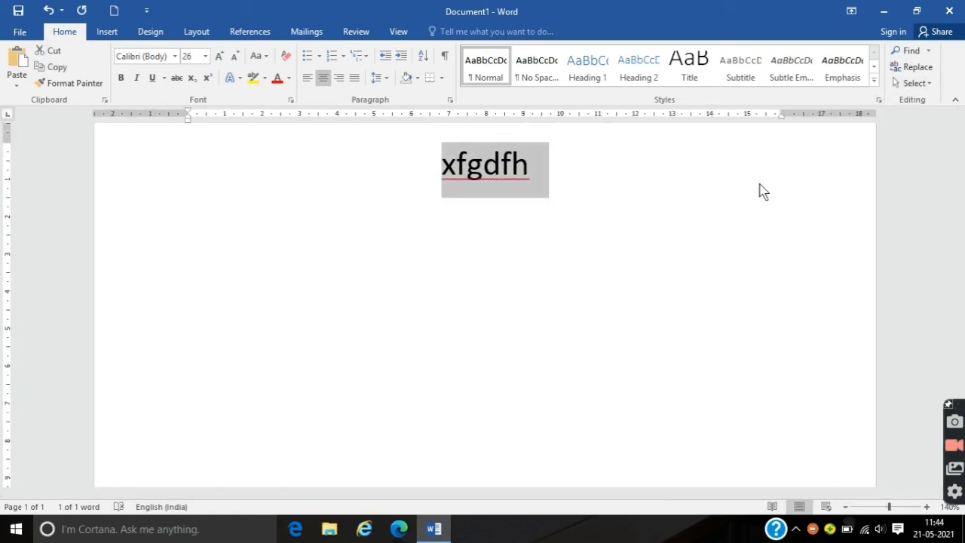
key("Delete")
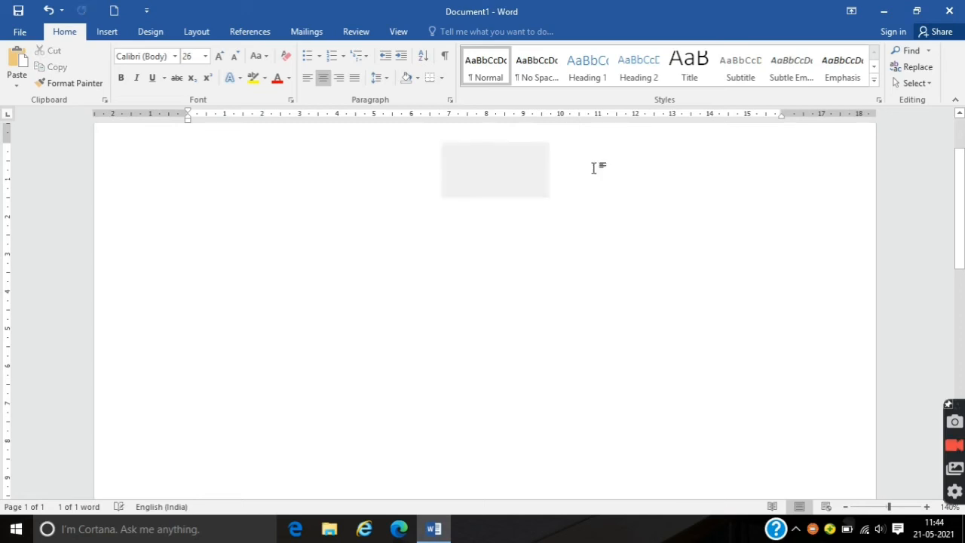
Browse the built-in cover pages, insert the Slice (Dark) cover page and undo the insertion.
left_click(107, 34)
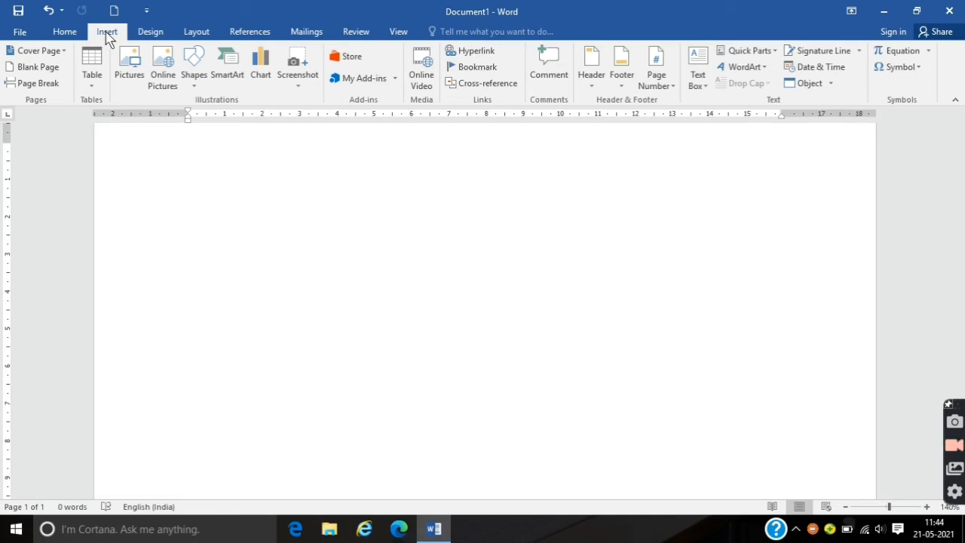
left_click(65, 32)
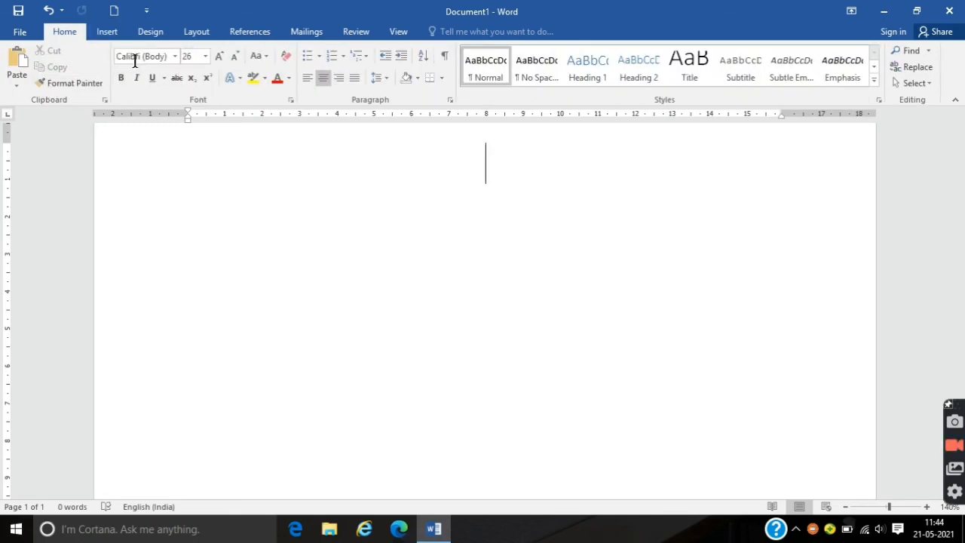
left_click(114, 30)
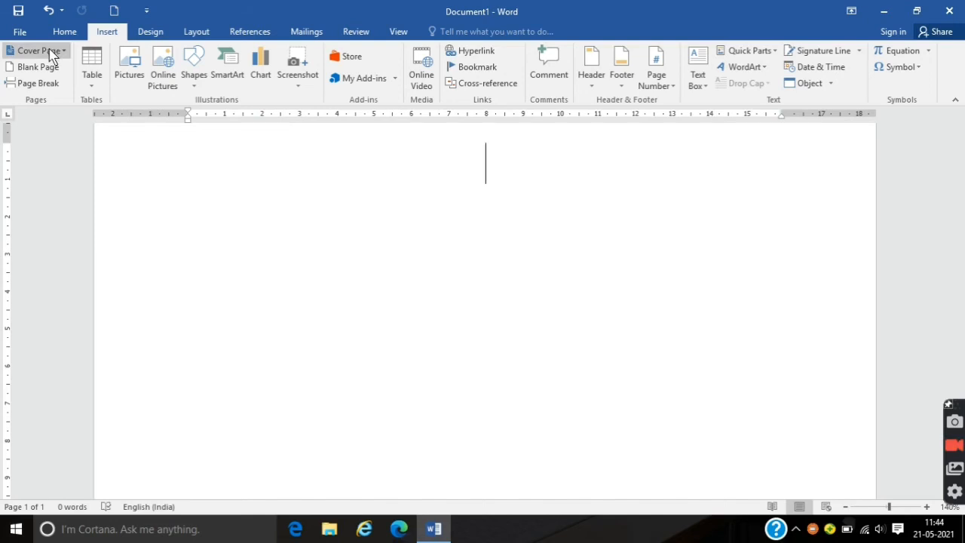
left_click(49, 51)
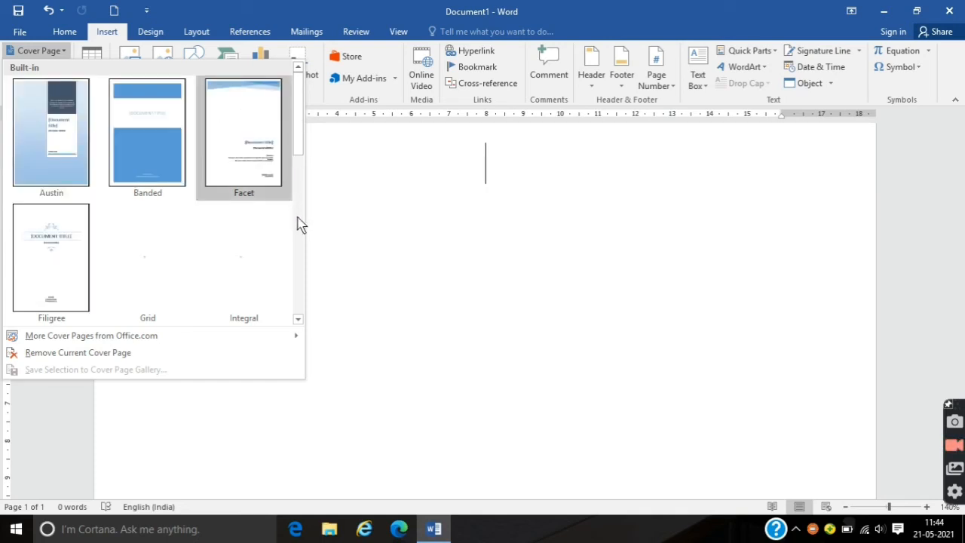
left_click_drag(300, 153, 306, 209)
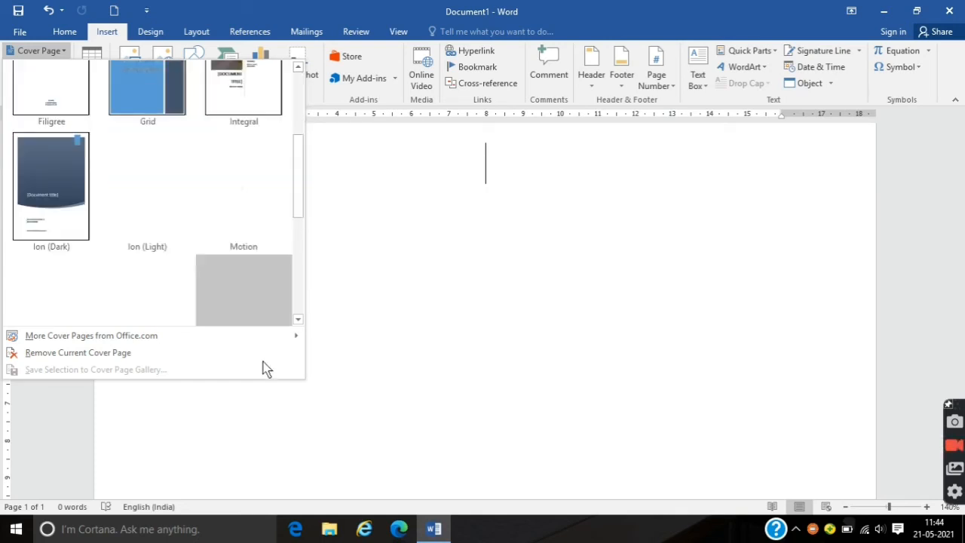
left_click(300, 323)
left_click(299, 323)
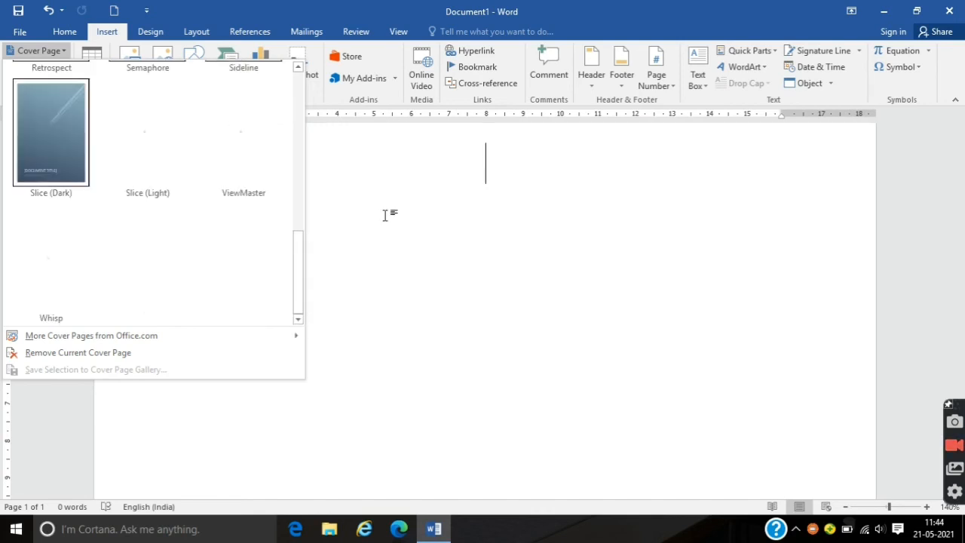
left_click(22, 104)
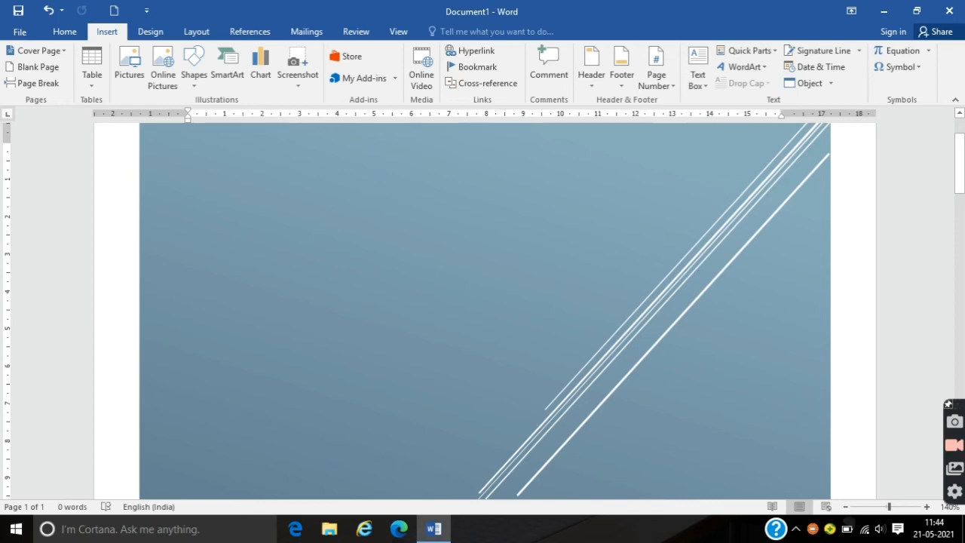
left_click_drag(960, 169, 961, 123)
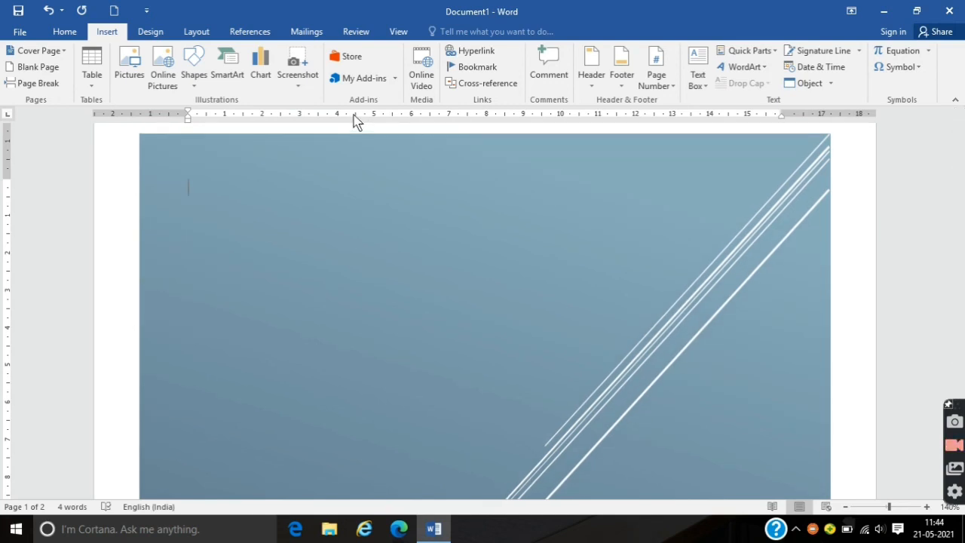
key("ctrl+z")
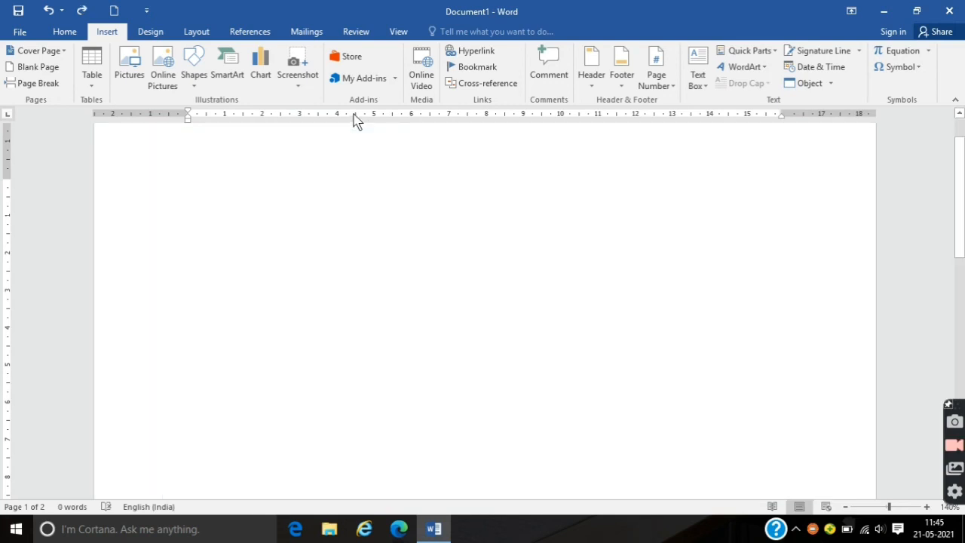
Insert a blank page into the empty document.
left_click(25, 73)
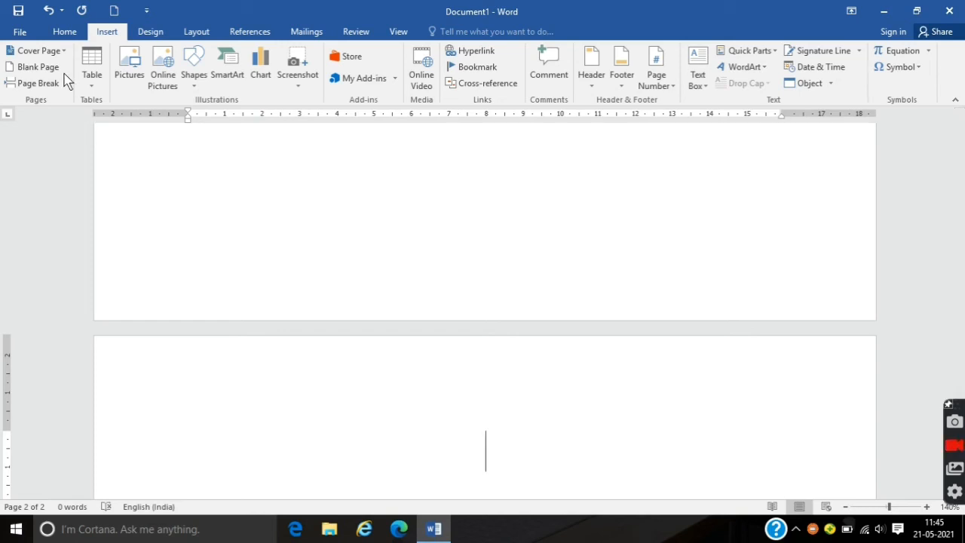
Insert several more blank pages after the second page.
left_click(40, 71)
left_click(40, 71)
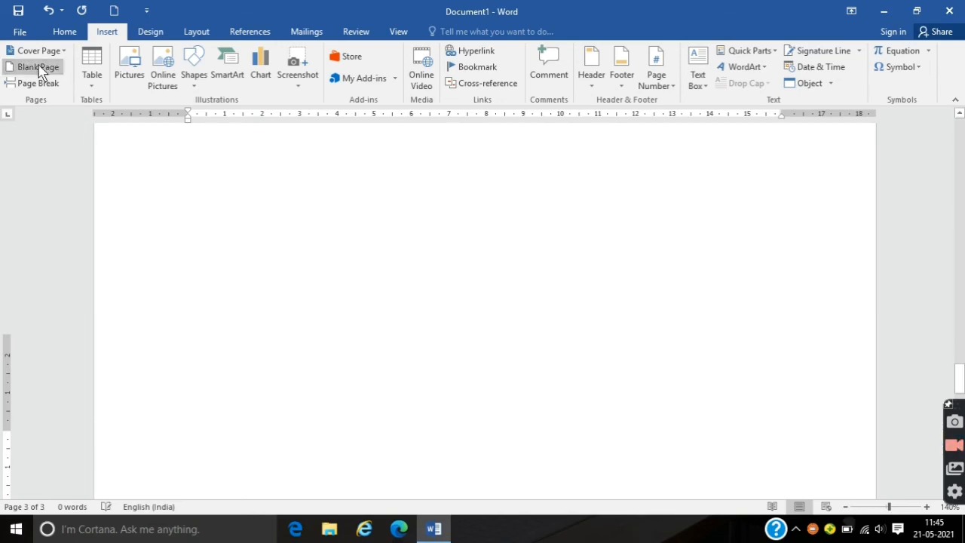
left_click(40, 71)
left_click(40, 71)
left_click(40, 71)
left_click(40, 70)
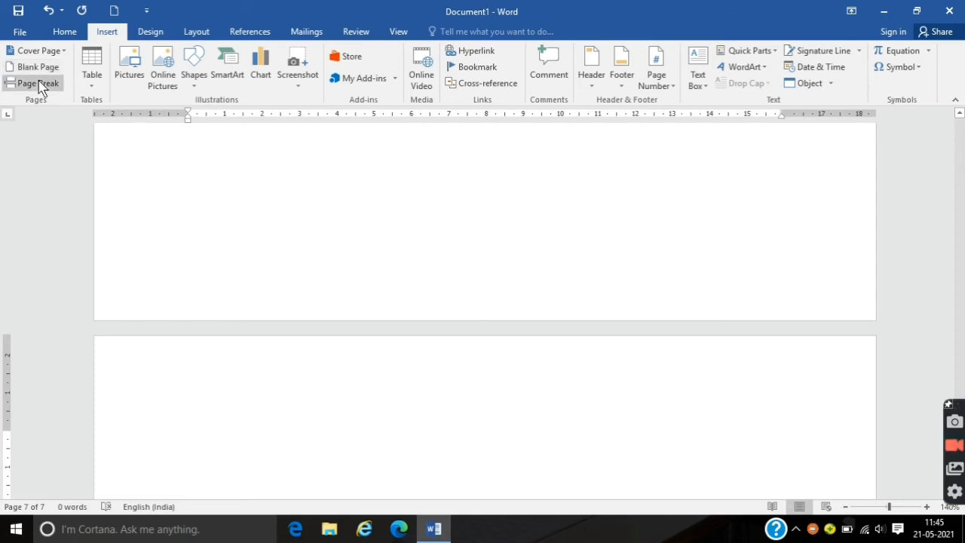
Insert page breaks at the end of the document to add further pages.
left_click(41, 82)
left_click(42, 83)
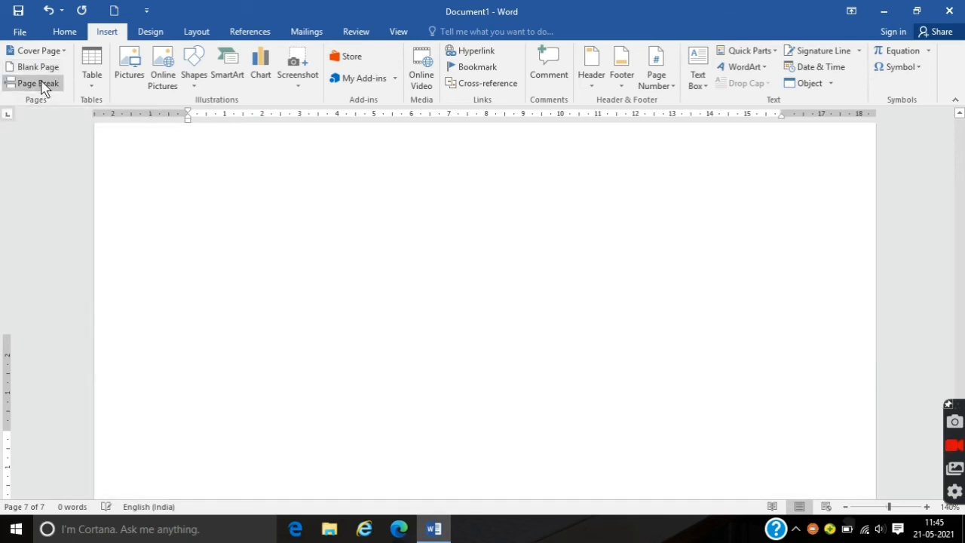
left_click(42, 83)
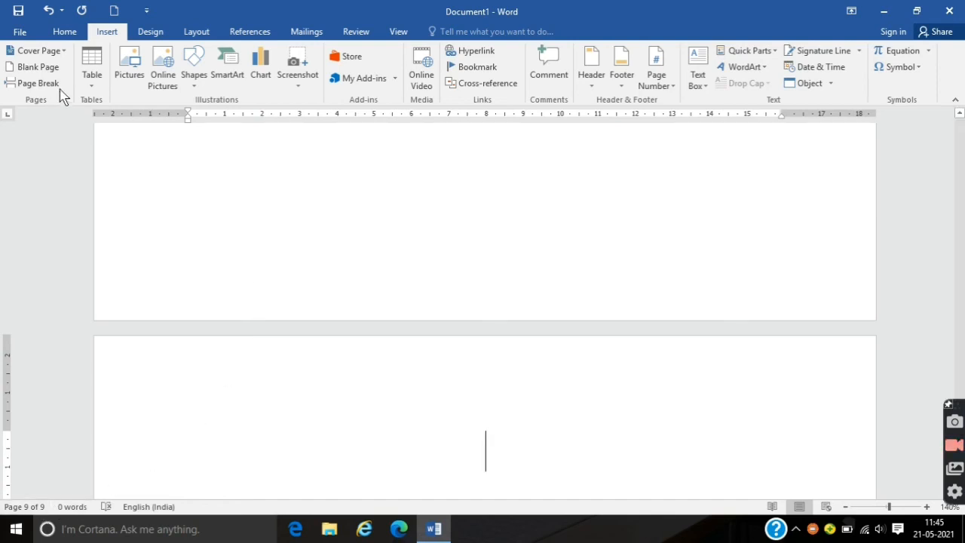
Undo all the inserted blank pages and page breaks so that only the first page is left.
scroll(416, 211, "up", 4)
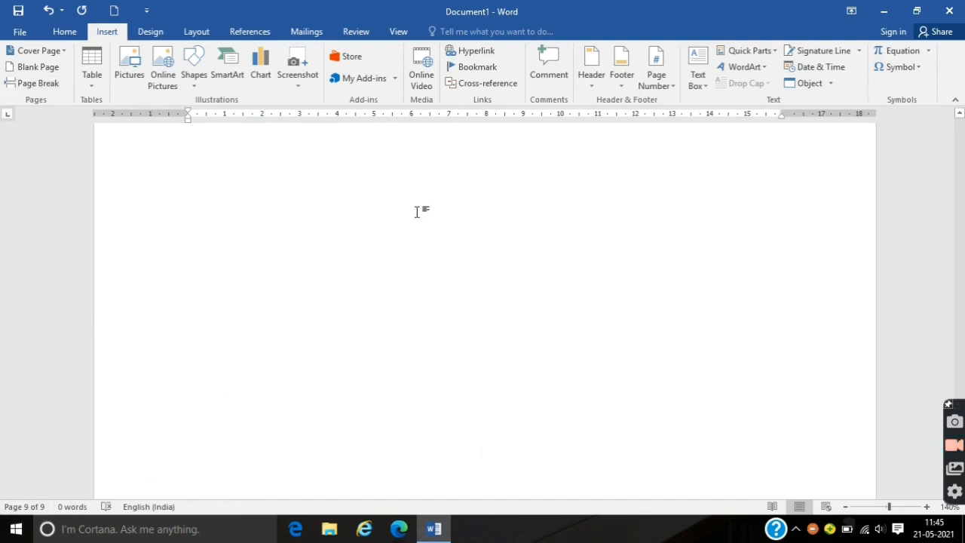
scroll(418, 212, "down", 3)
key("ctrl+z")
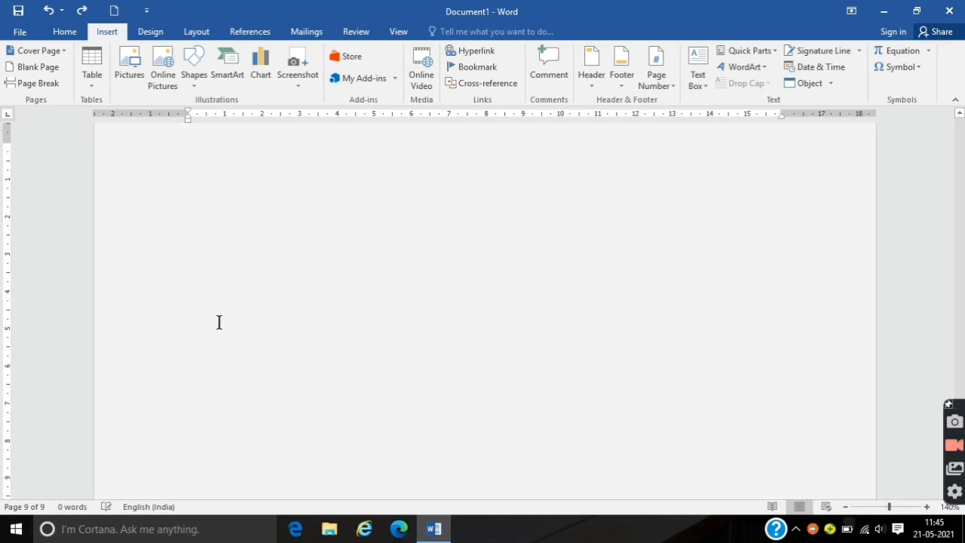
key("ctrl+z")
key("ctrl+z")
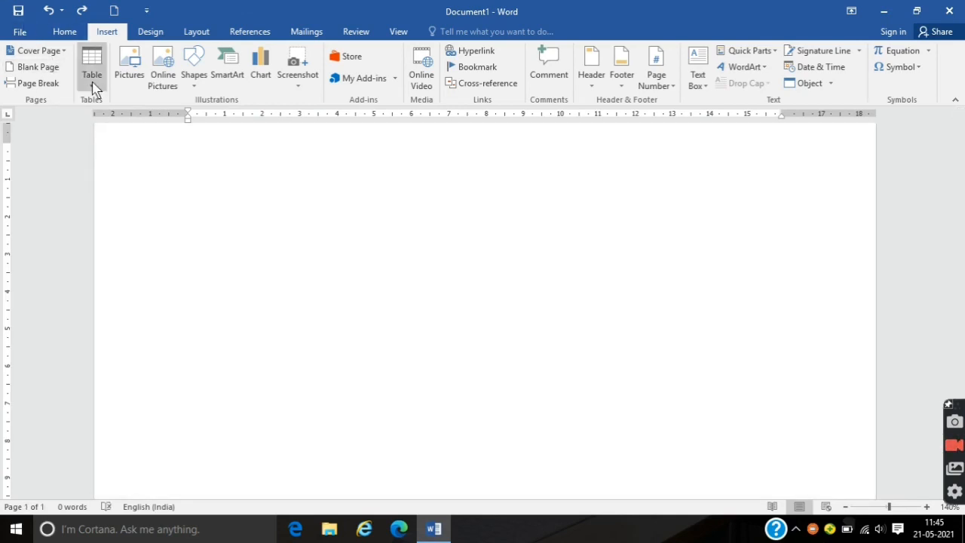
Left-align the empty paragraph on the first page.
left_click(70, 34)
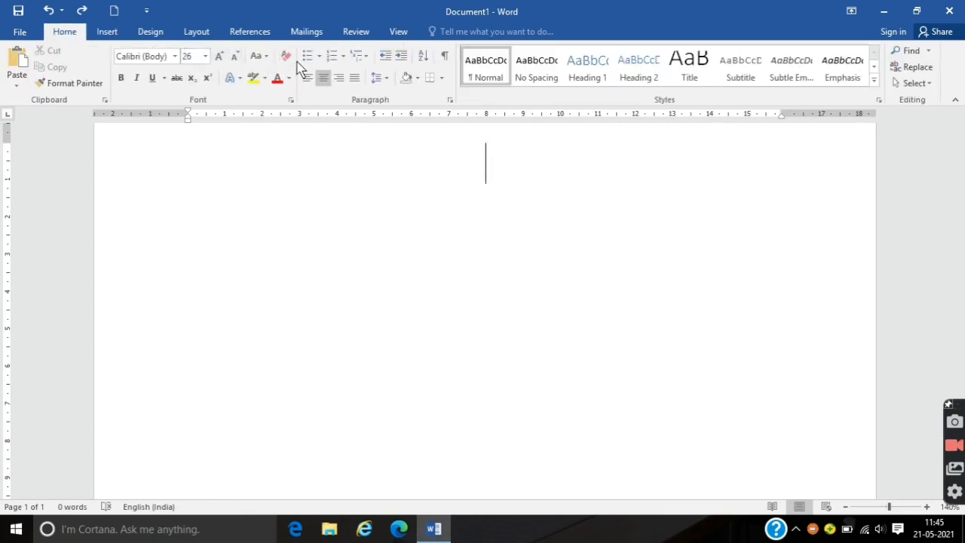
left_click(312, 77)
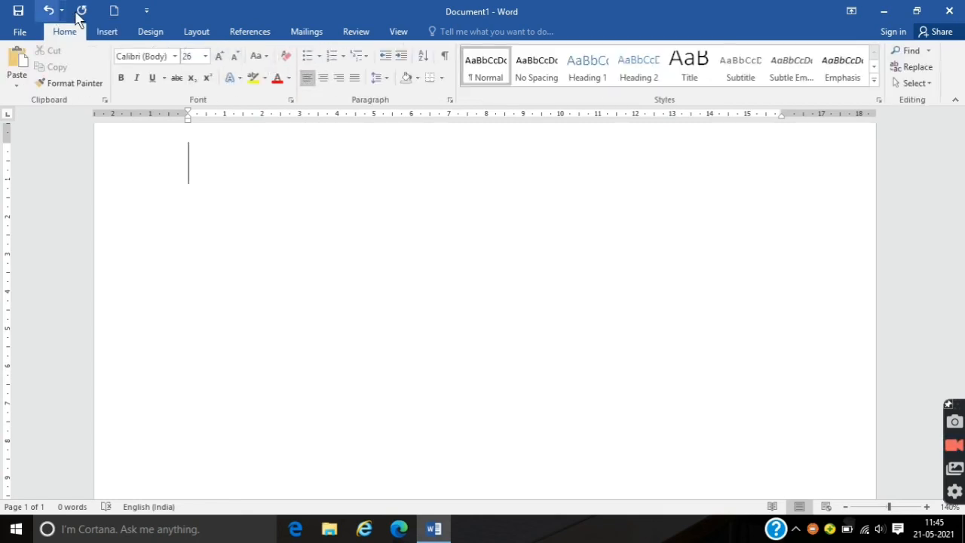
Insert a table with 34 columns and 23 rows, keeping the automatic fixed column width.
left_click(107, 32)
left_click(104, 83)
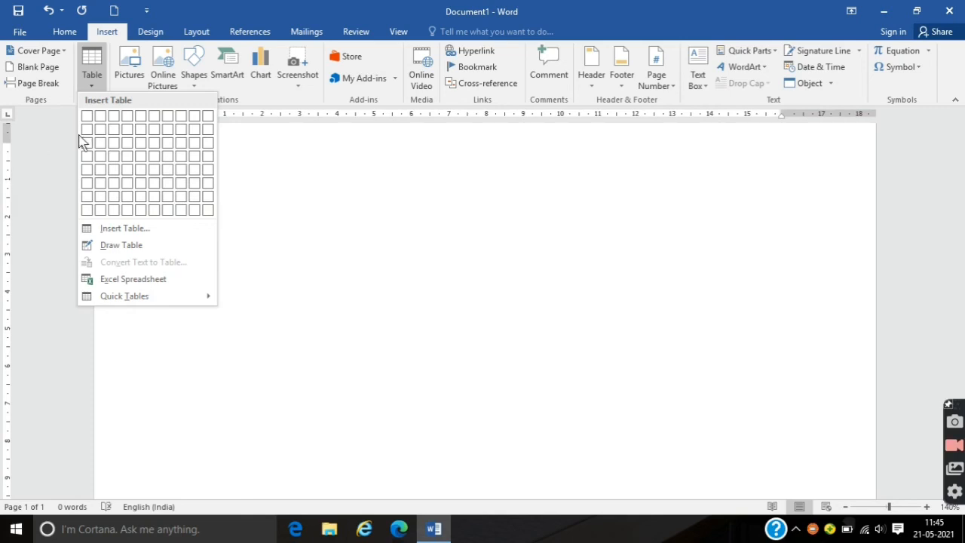
left_click(135, 228)
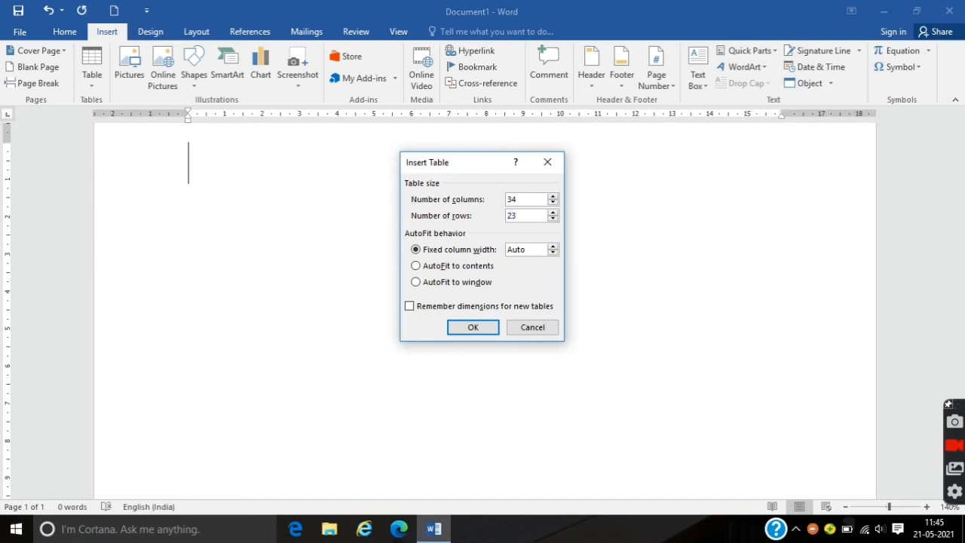
key("Return")
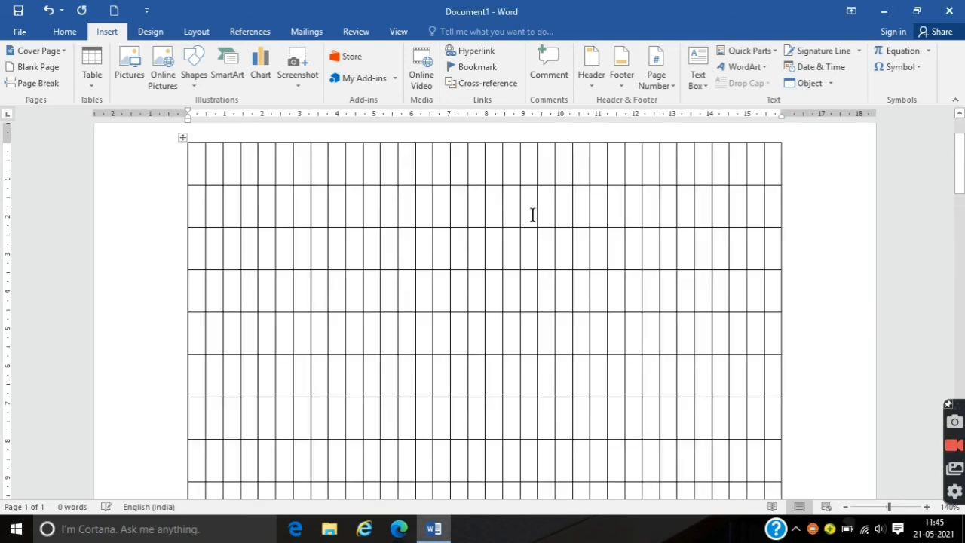
Preview the built-in table styles on the new table without applying one.
scroll(532, 215, "down", 10)
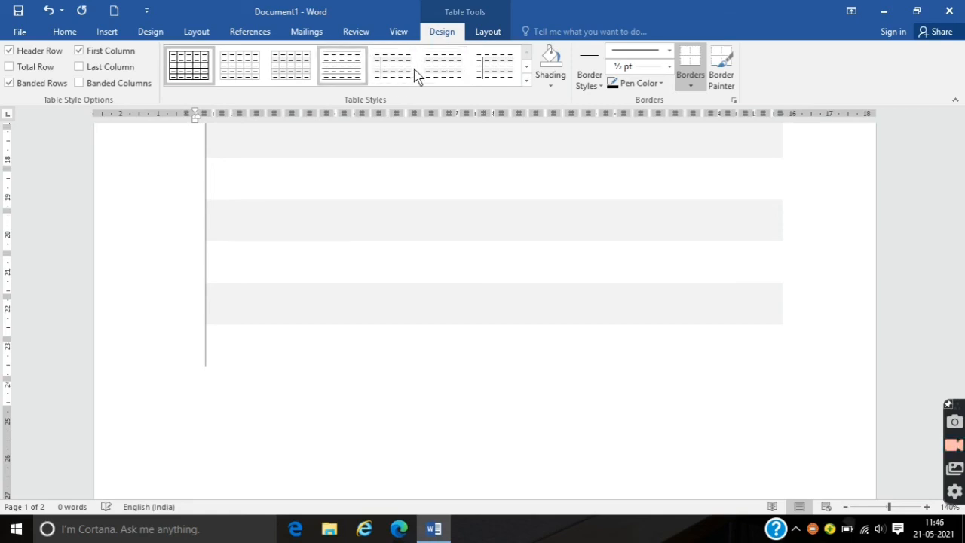
left_click(526, 79)
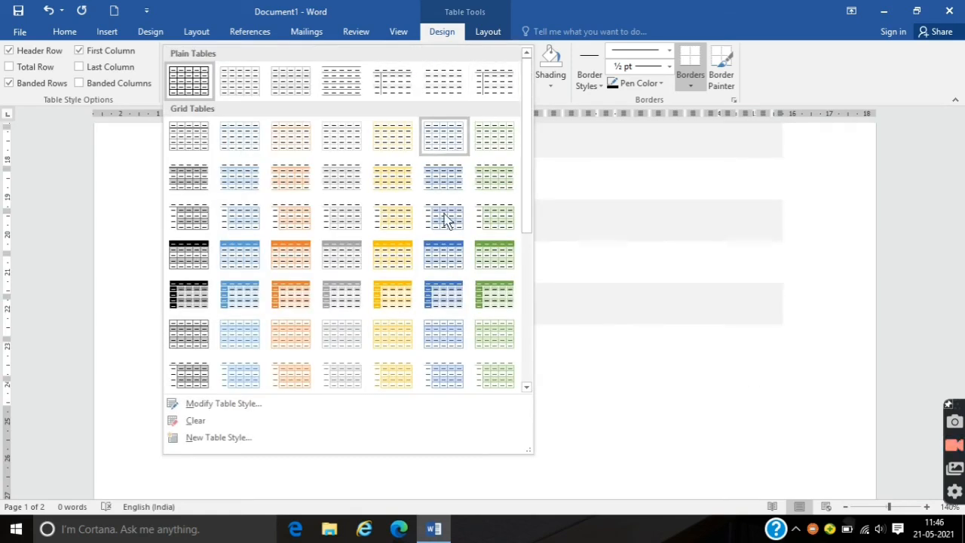
left_click(93, 195)
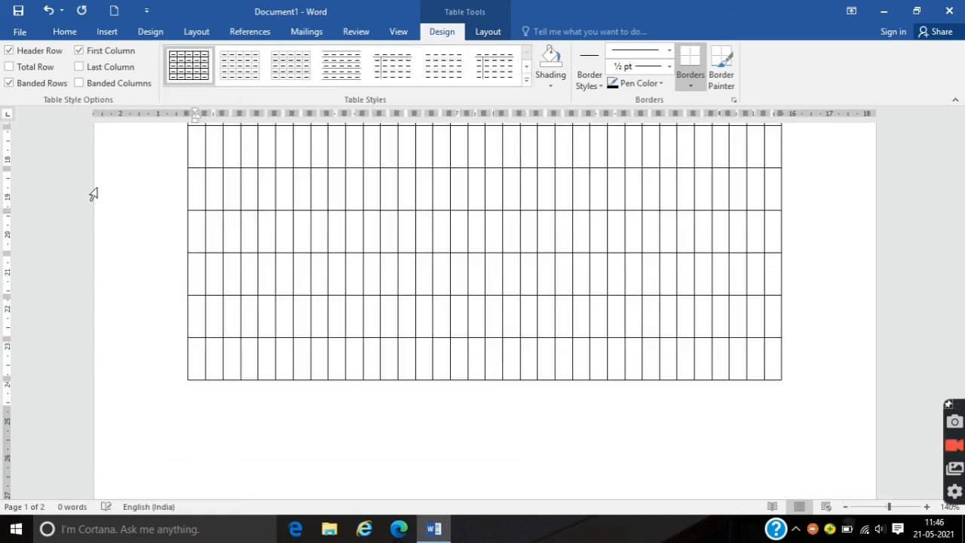
Try the Draw Table pencil along the bottom edge of the table's last row on the first page.
left_click(65, 32)
left_click(107, 32)
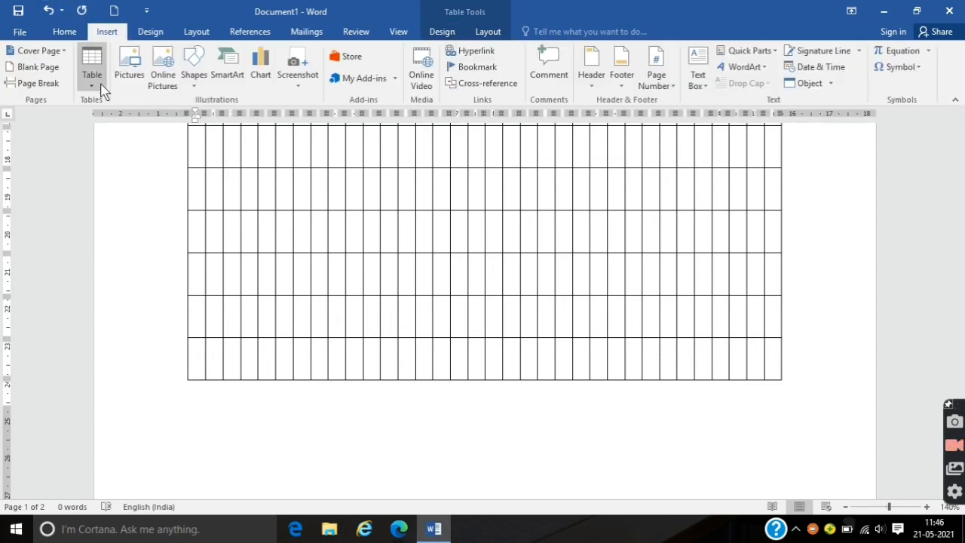
left_click(102, 87)
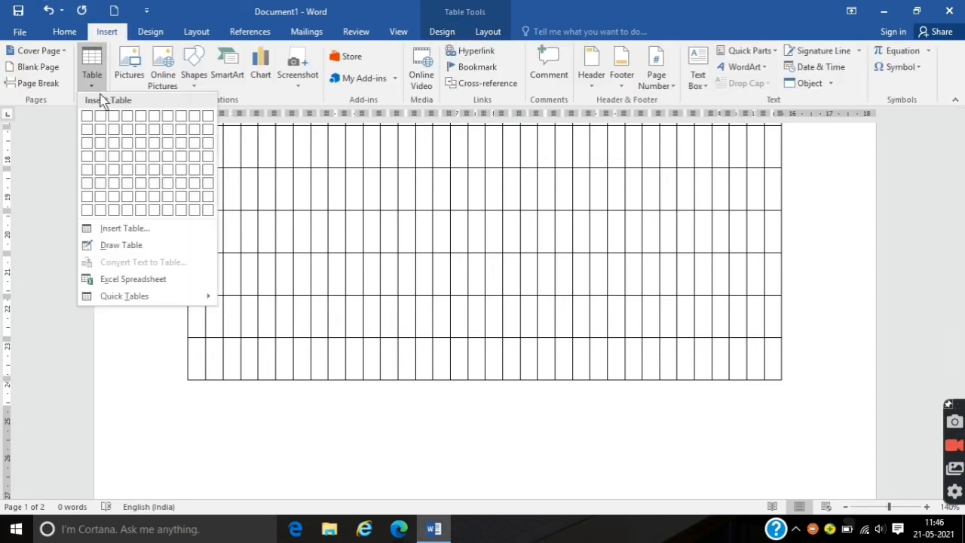
left_click(112, 247)
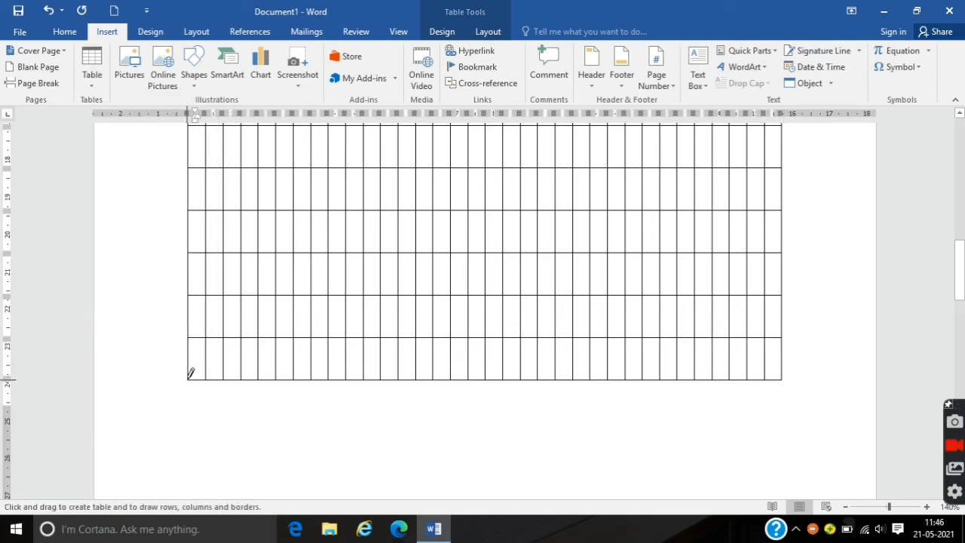
mouse_move(191, 372)
left_mouse_down()
mouse_move(249, 394)
mouse_move(478, 401)
mouse_move(821, 367)
mouse_move(784, 369)
left_mouse_up()
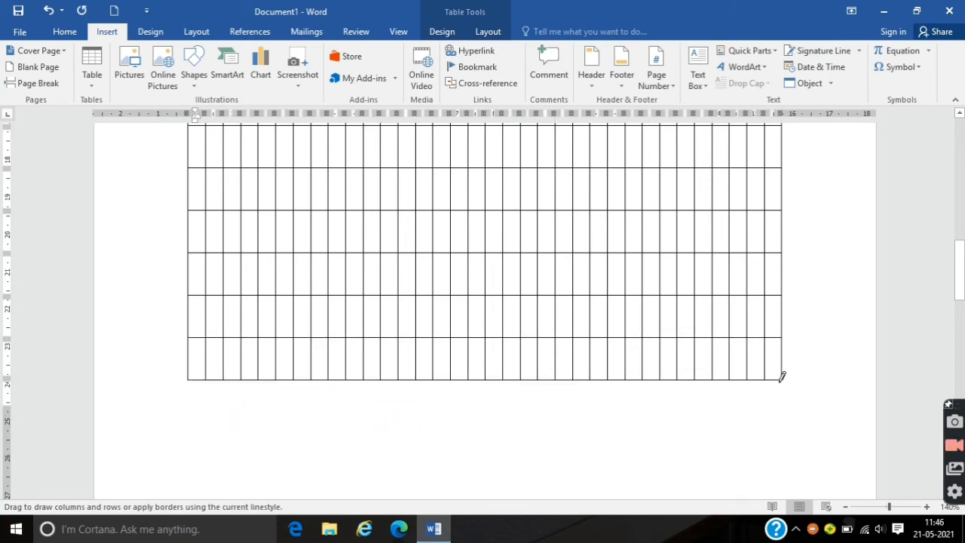
left_click_drag(782, 379, 791, 368)
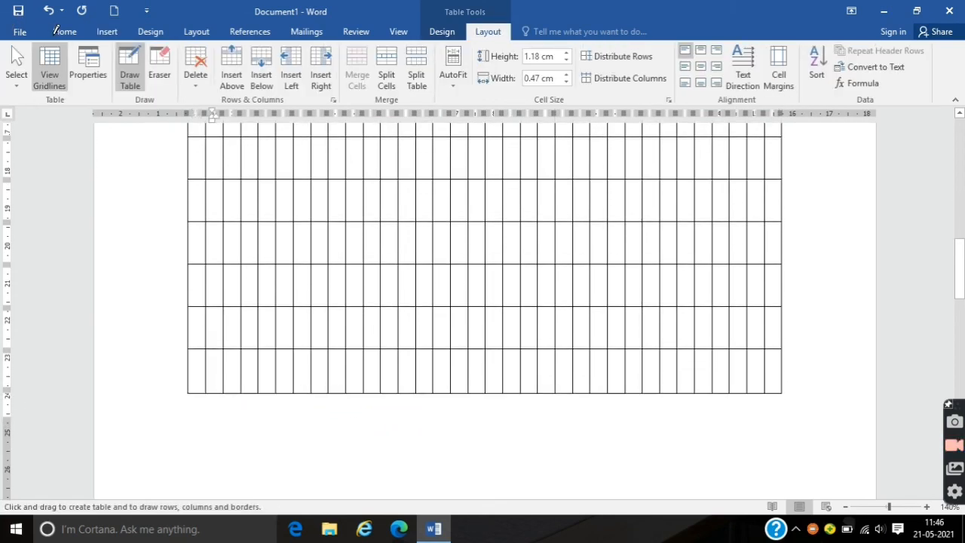
Undo the outer frame drawn around the lower part of the table and leave table drawing mode.
left_click(65, 32)
scroll(596, 201, "down", 3)
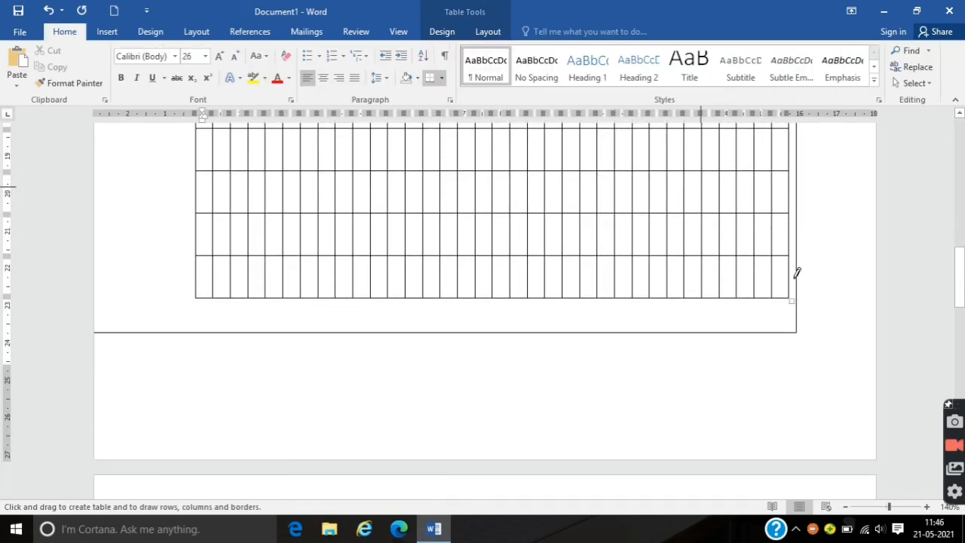
scroll(798, 273, "up", 8)
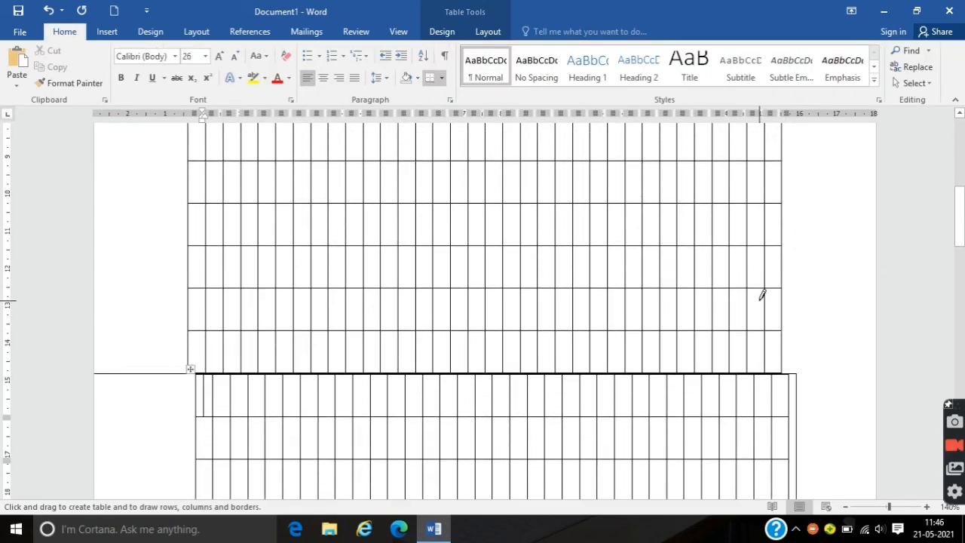
scroll(762, 287, "down", 8)
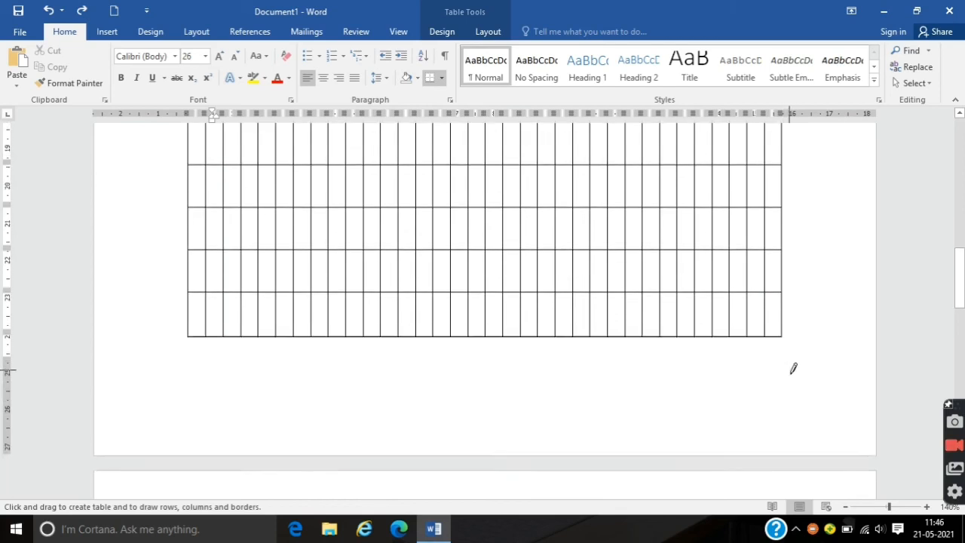
key("Escape")
Add new rows to the table after the last row on the first page.
left_click(789, 322)
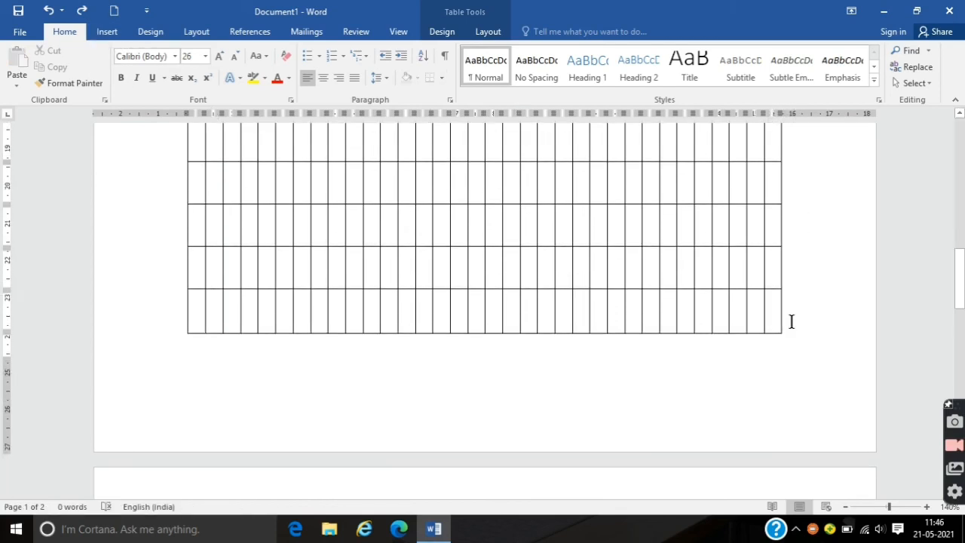
key("Return")
key("Return")
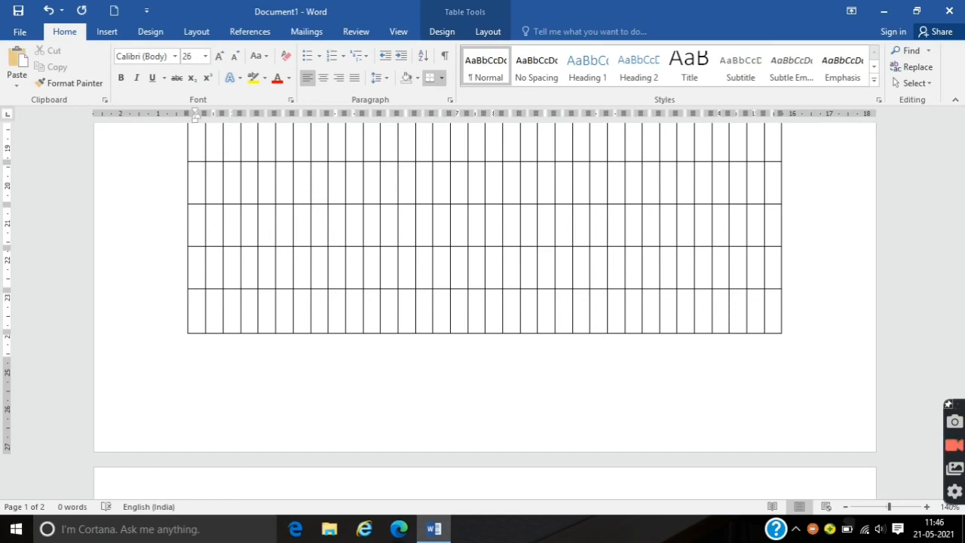
key("Down")
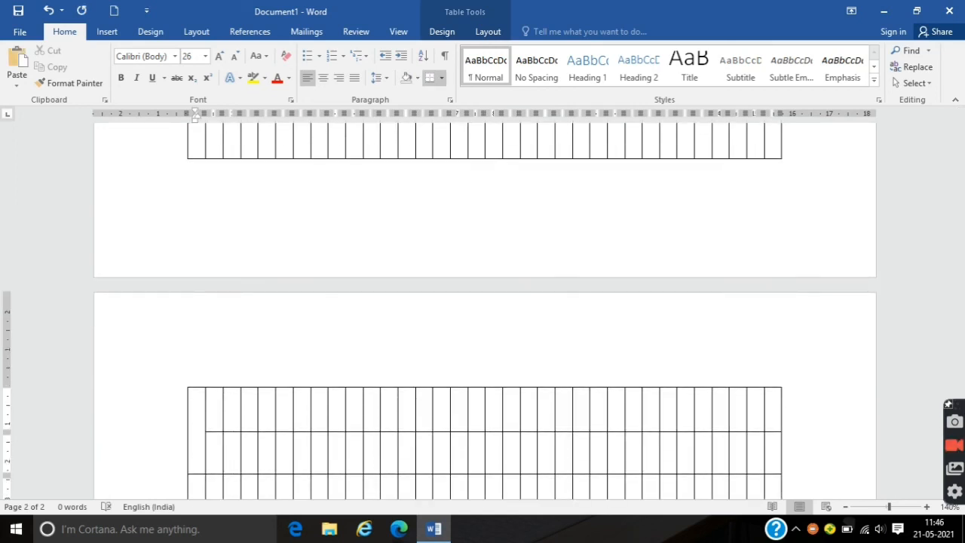
scroll(810, 198, "up", 5)
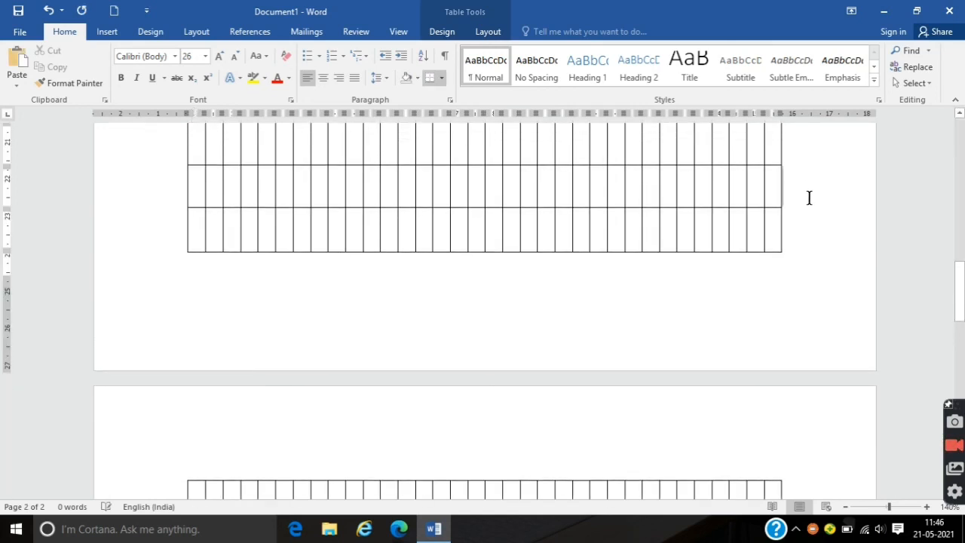
key("Return")
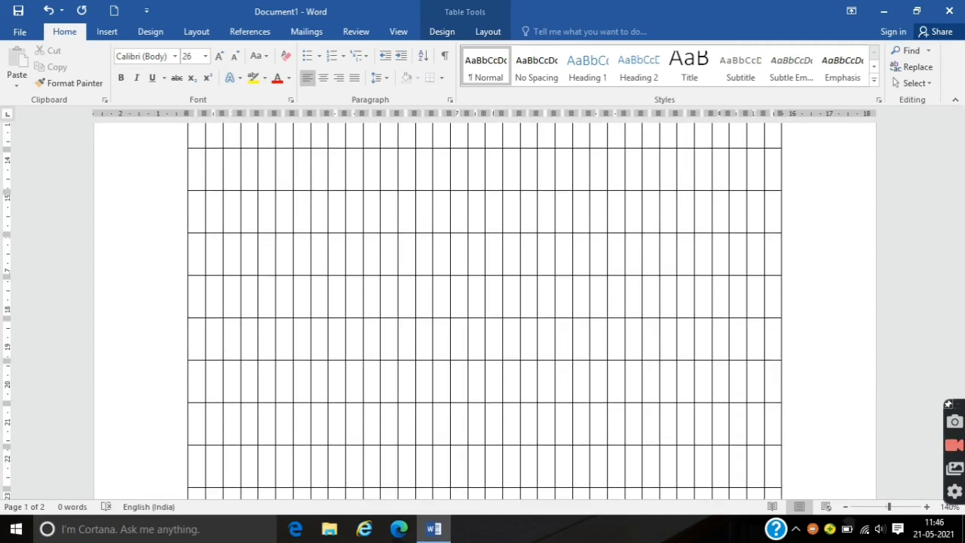
Undo the added rows and the table insertion to return to an empty document.
key("ctrl+z")
key("ctrl+z")
key("ctrl+z")
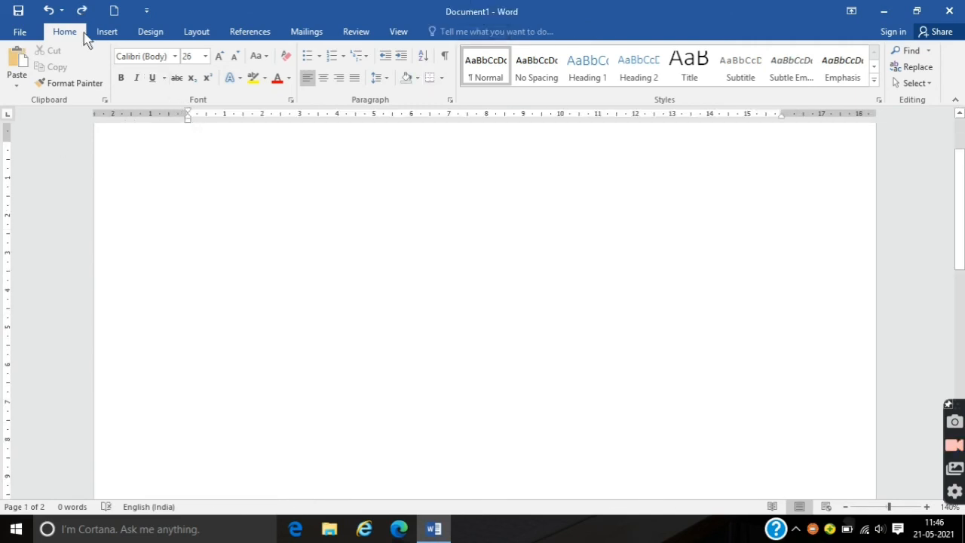
left_click(107, 32)
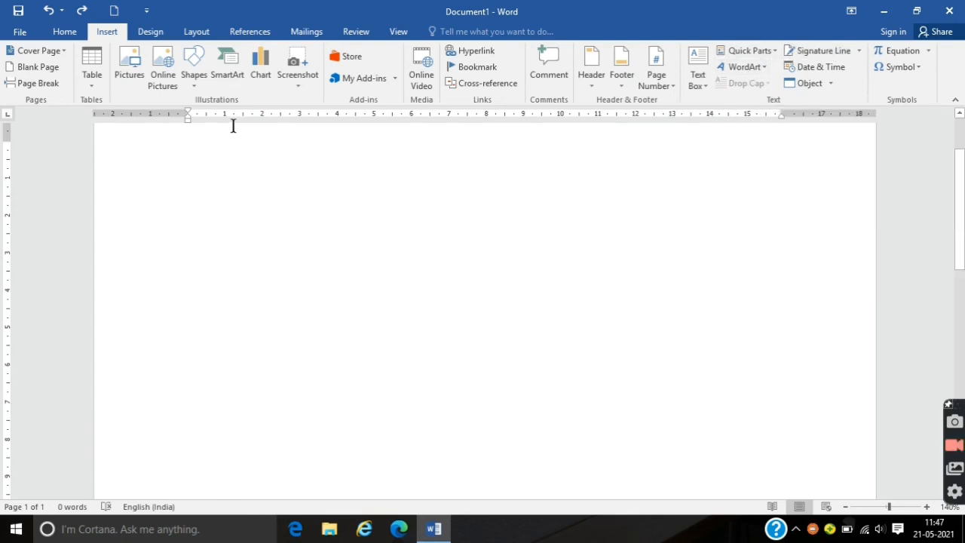
Apply the Ion theme to the document and replace it with the Facet theme.
left_click(153, 33)
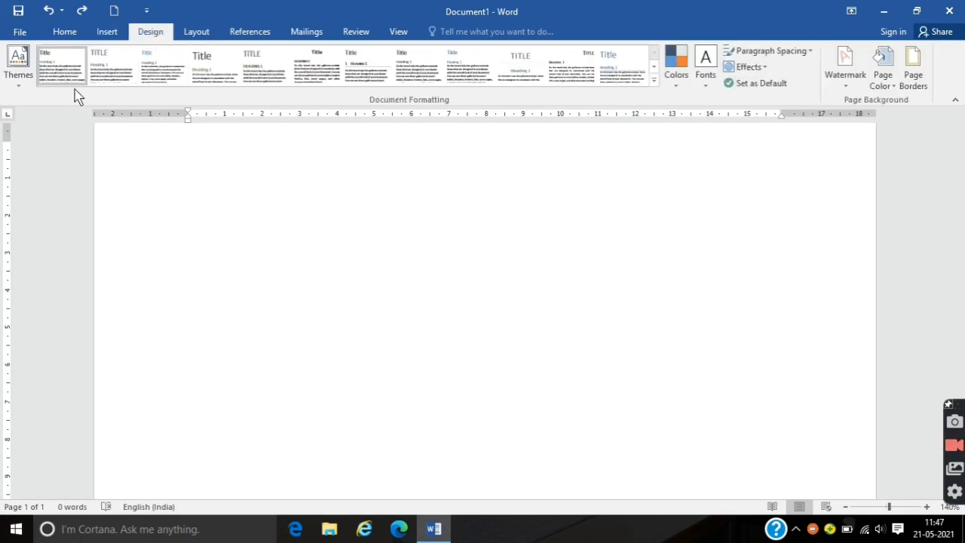
left_click(28, 78)
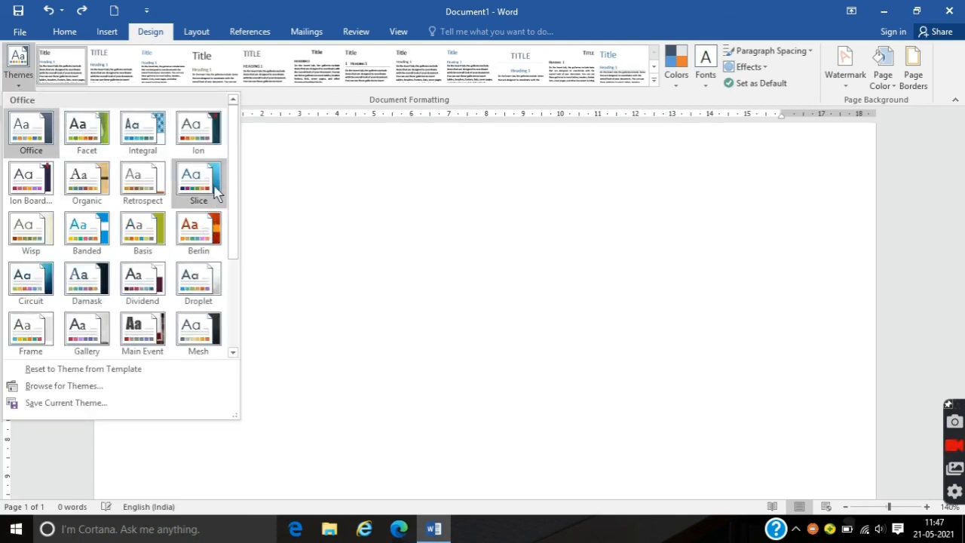
left_click(215, 143)
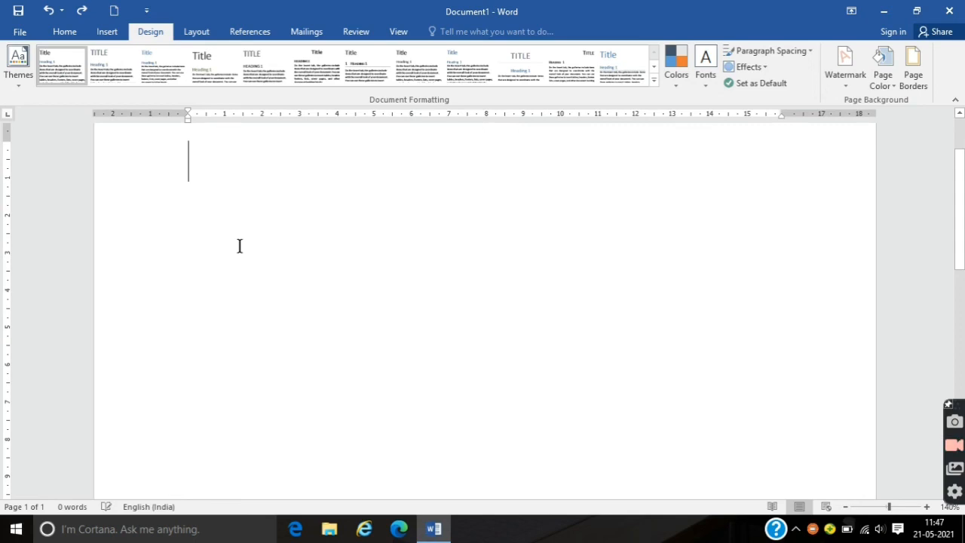
left_click(15, 79)
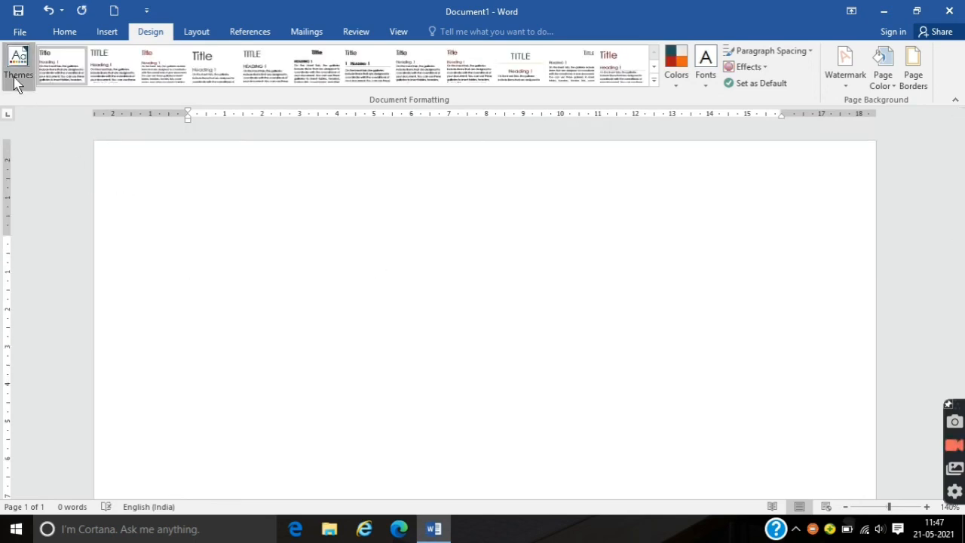
left_click(97, 130)
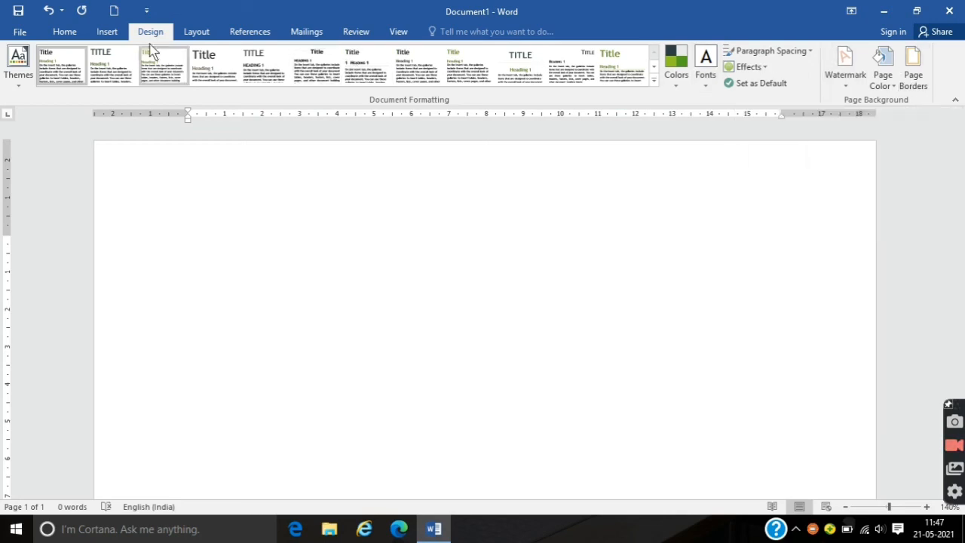
Examine the page orientation choices and the preset page margins available for the empty document.
left_click(195, 33)
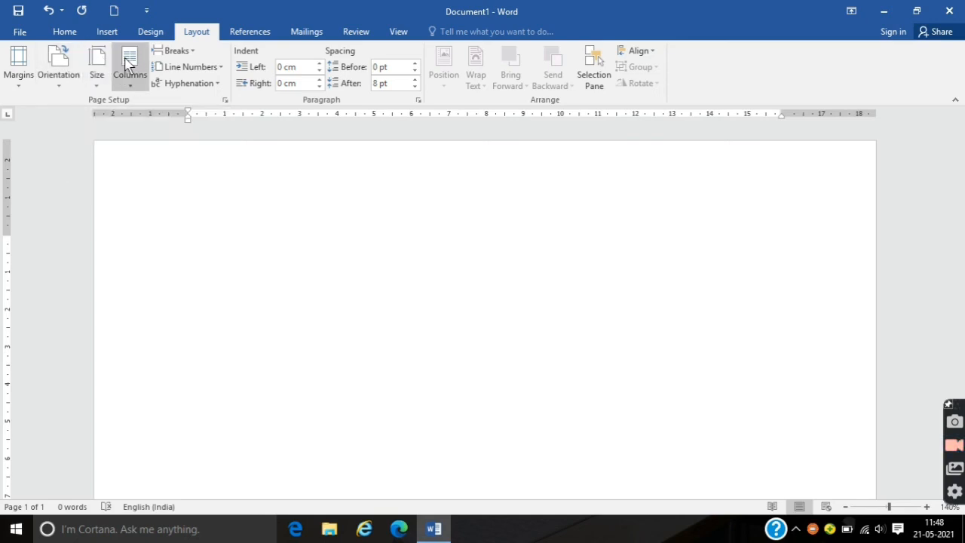
left_click(51, 78)
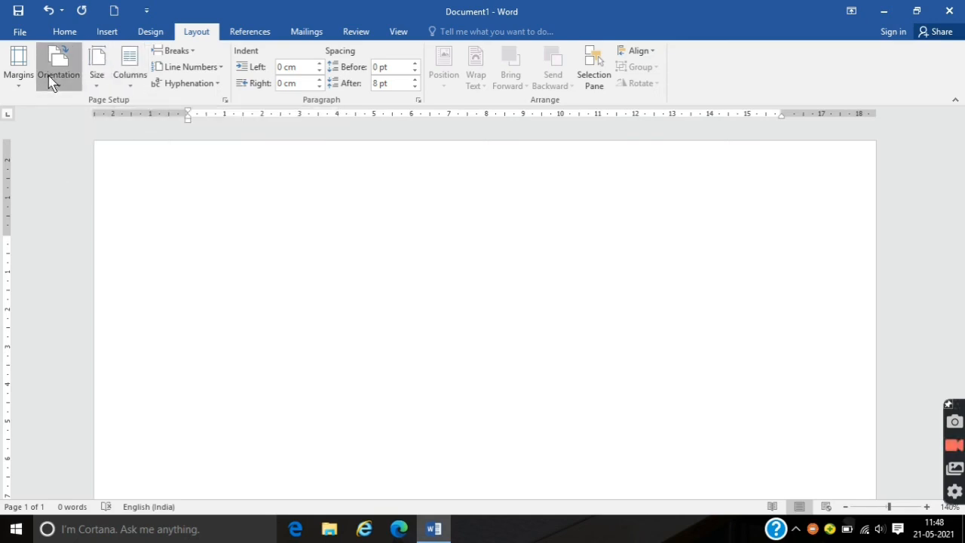
left_click(51, 78)
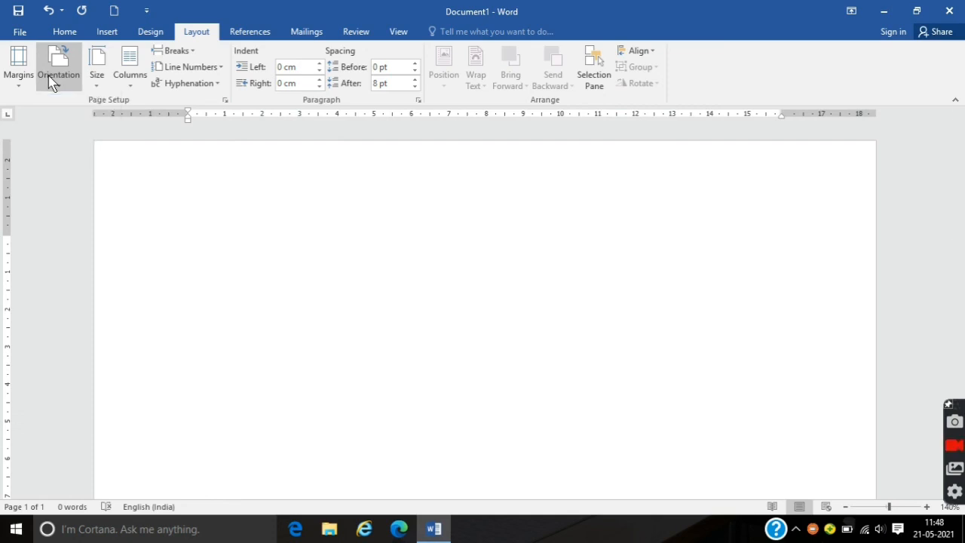
left_click(33, 83)
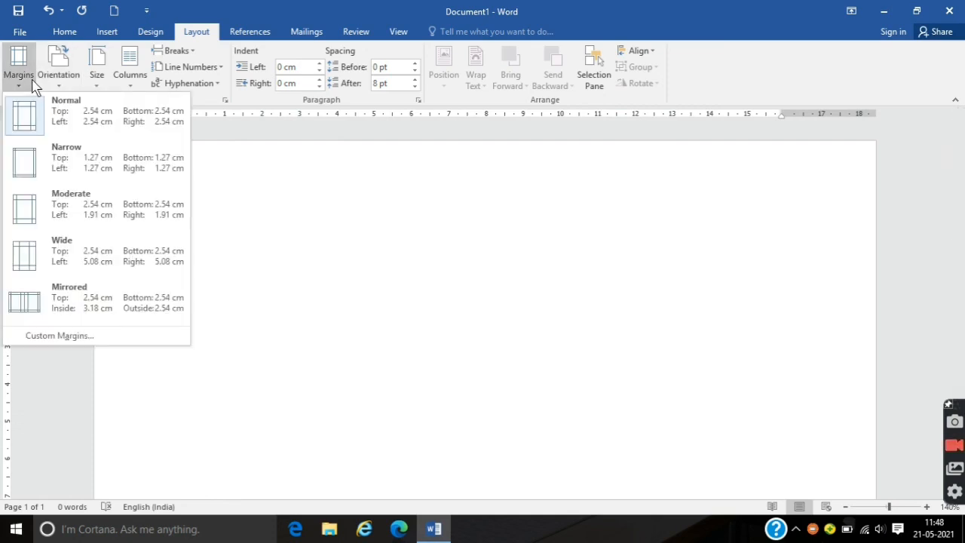
left_click(33, 83)
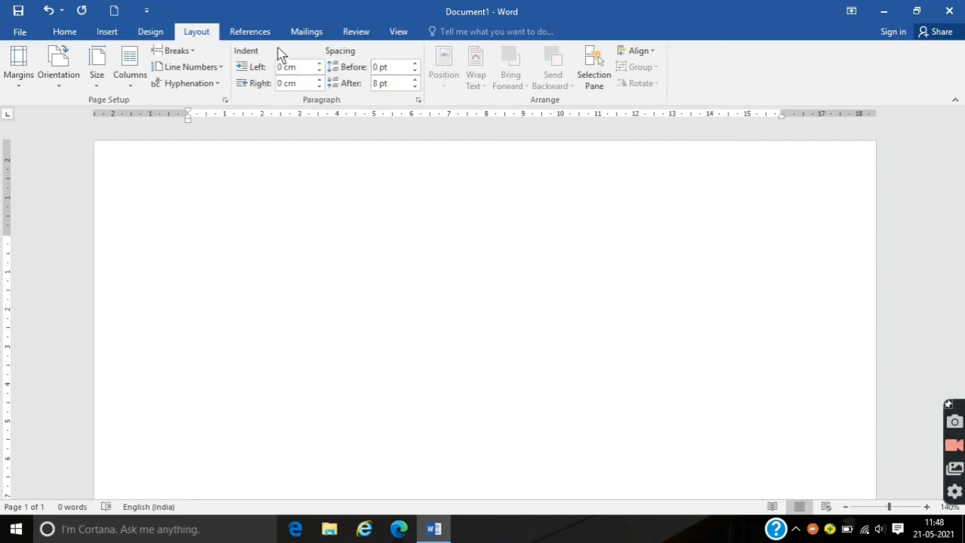
left_click(18, 33)
left_click(20, 32)
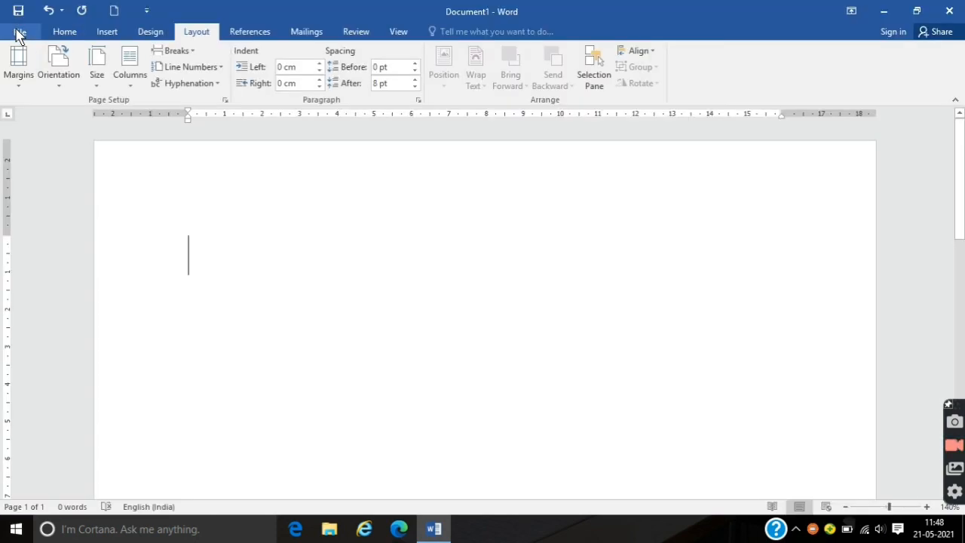